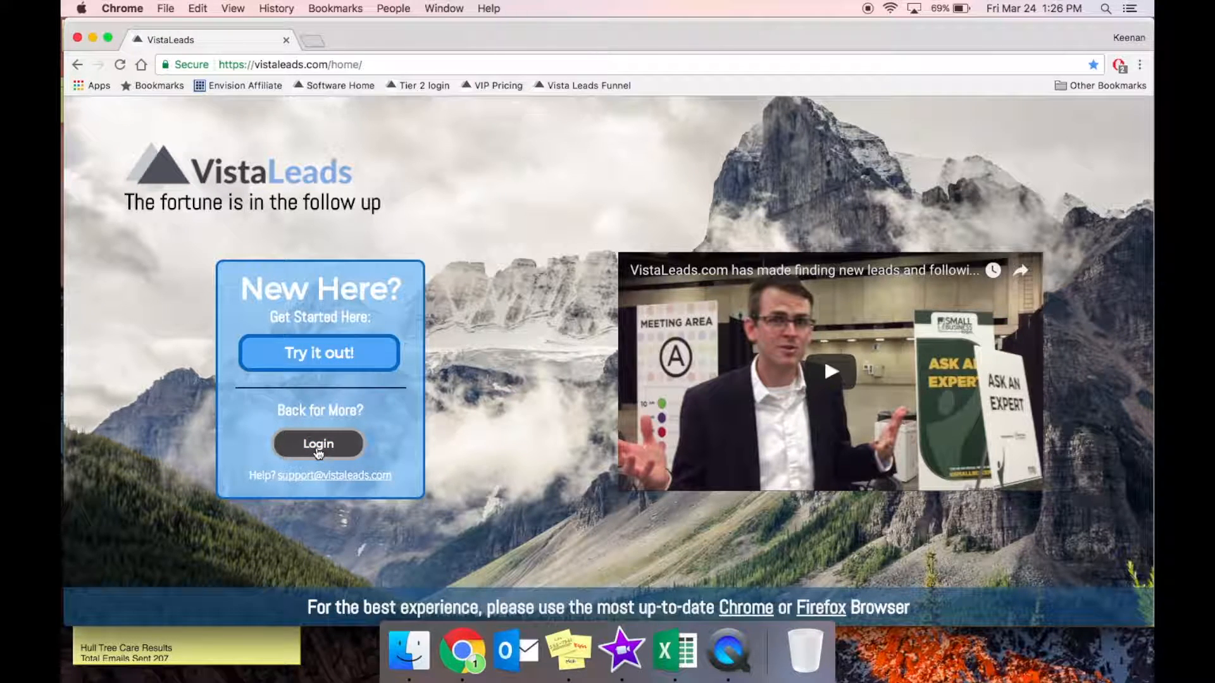
Start a new campaign, dismiss the tutorial video, and open the Upload Logo file picker.
left_click(372, 360)
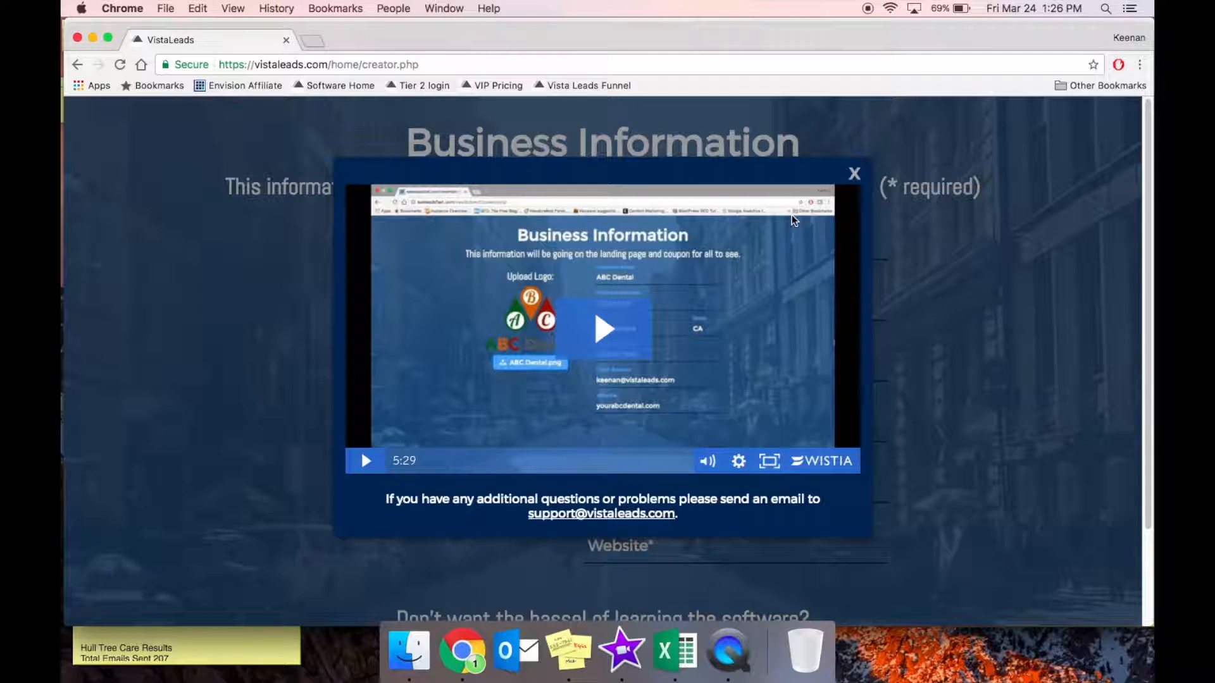
left_click(854, 172)
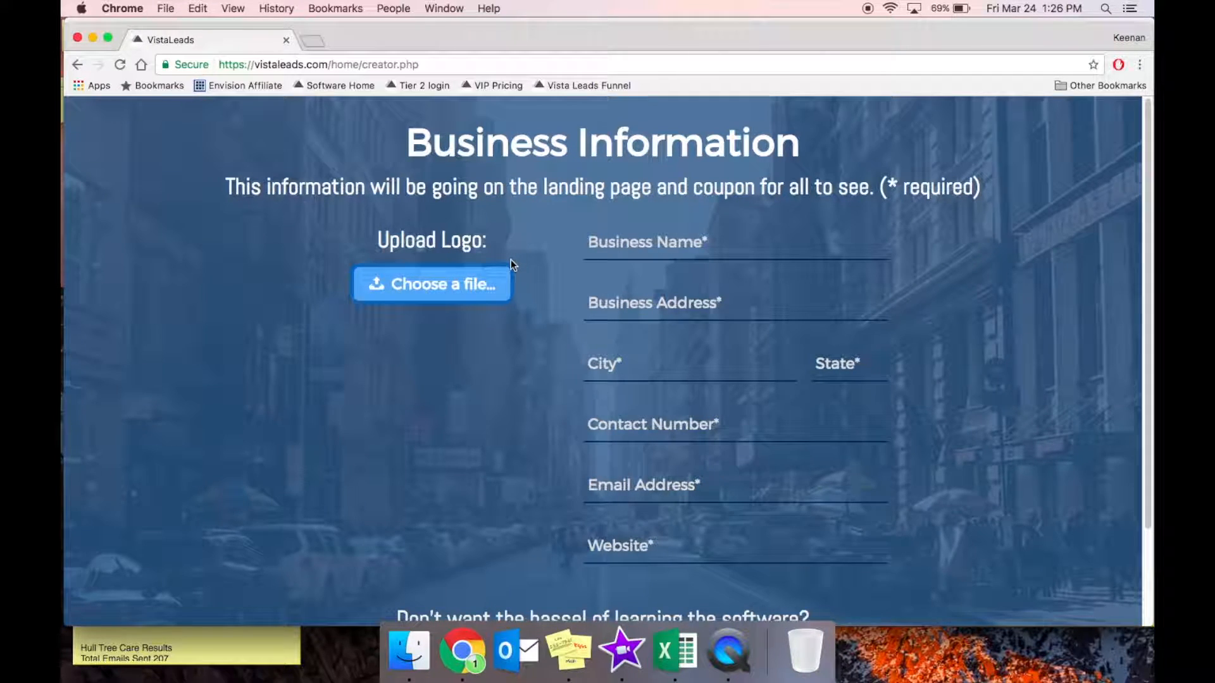
left_click(478, 287)
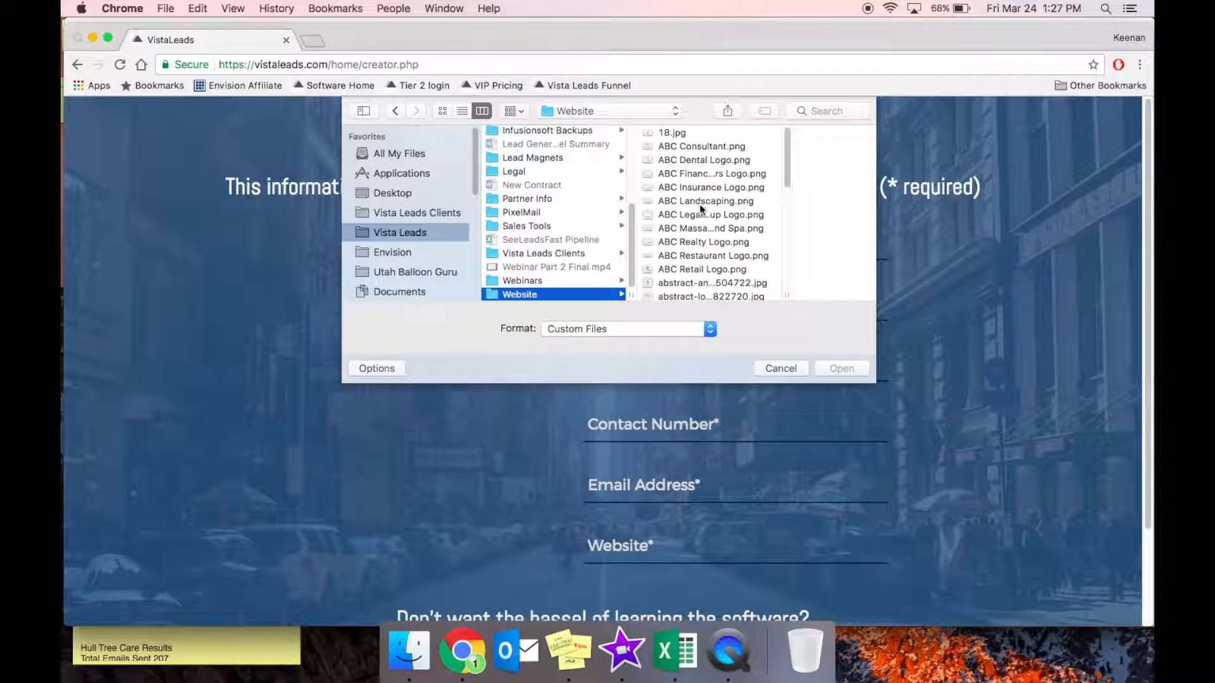
Upload ABC Realty Logo.png from the Website folder as the business logo.
left_click(699, 217)
left_click(654, 243)
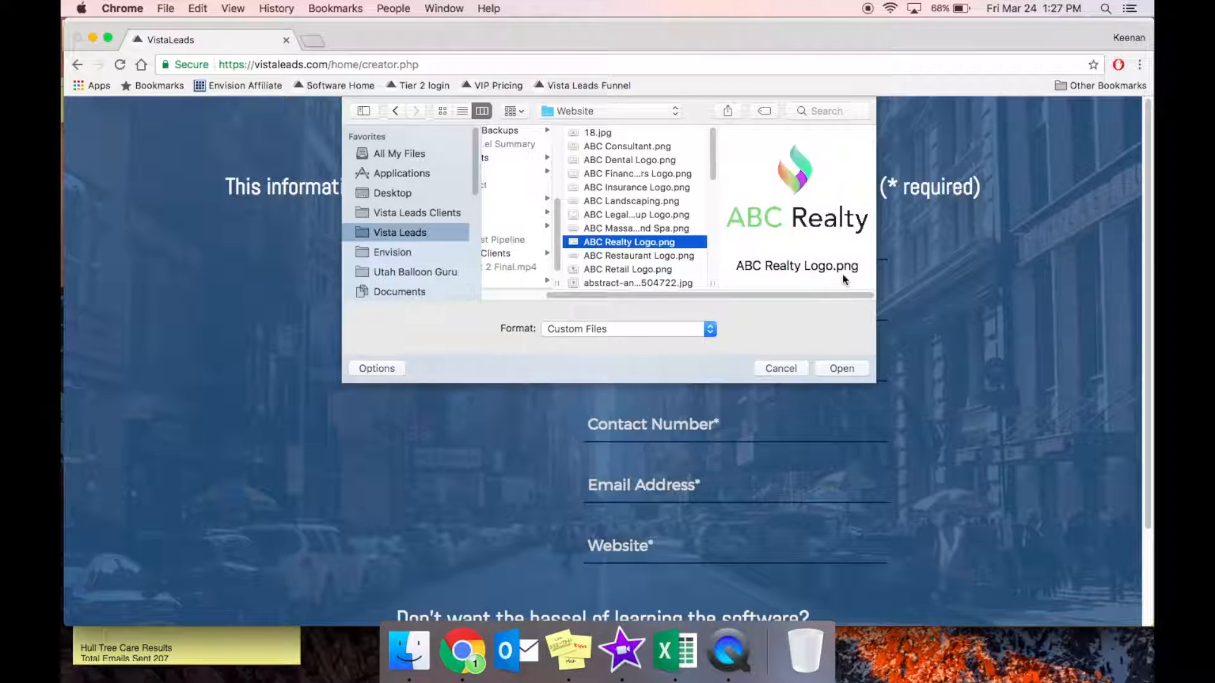
left_click(847, 369)
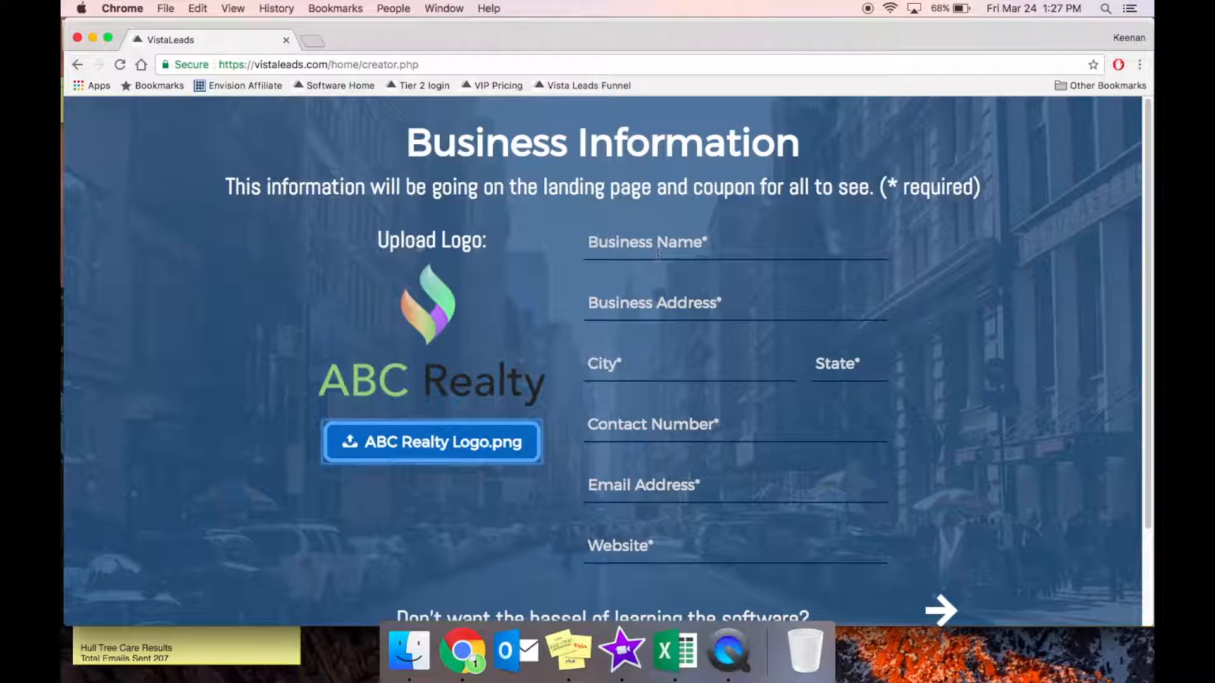
Enter business name ABC Realty, its street address, city Chicago and state IL.
left_click(659, 253)
type("ABC Realty")
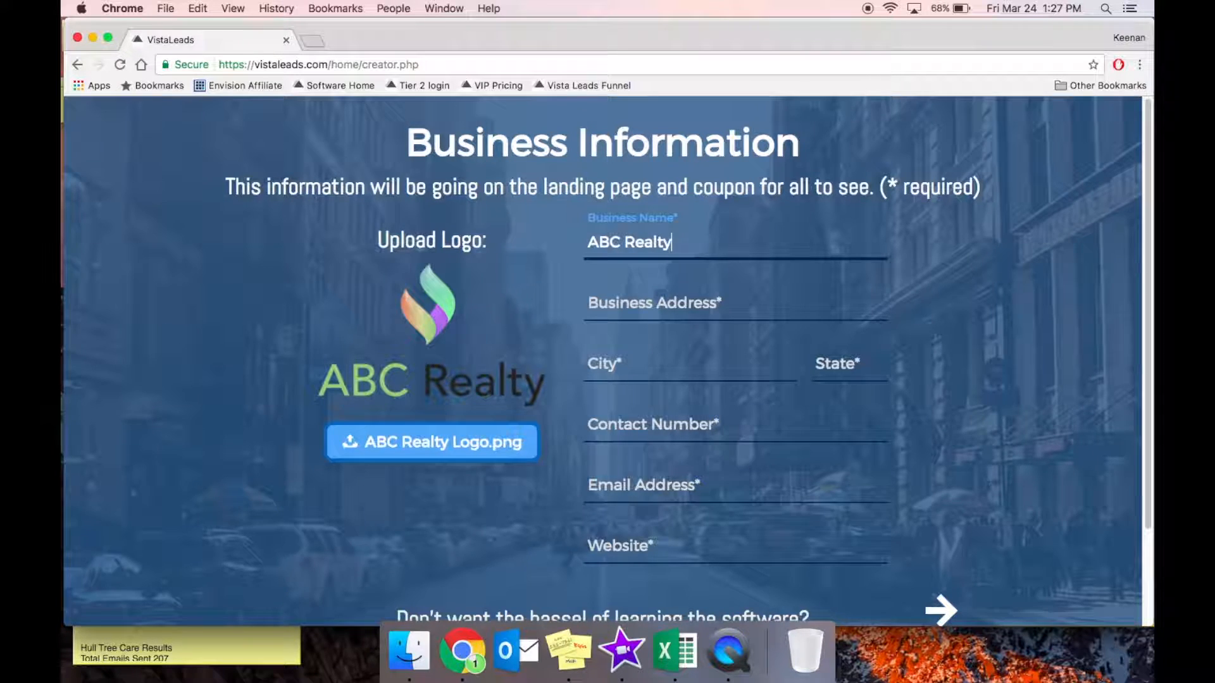
key("Tab")
type("123 Fake St")
key("Tab")
type("Chicago")
key("Tab")
type("IL")
Fill in the contact phone number, contact email and website vistaleads.com.
key("Tab")
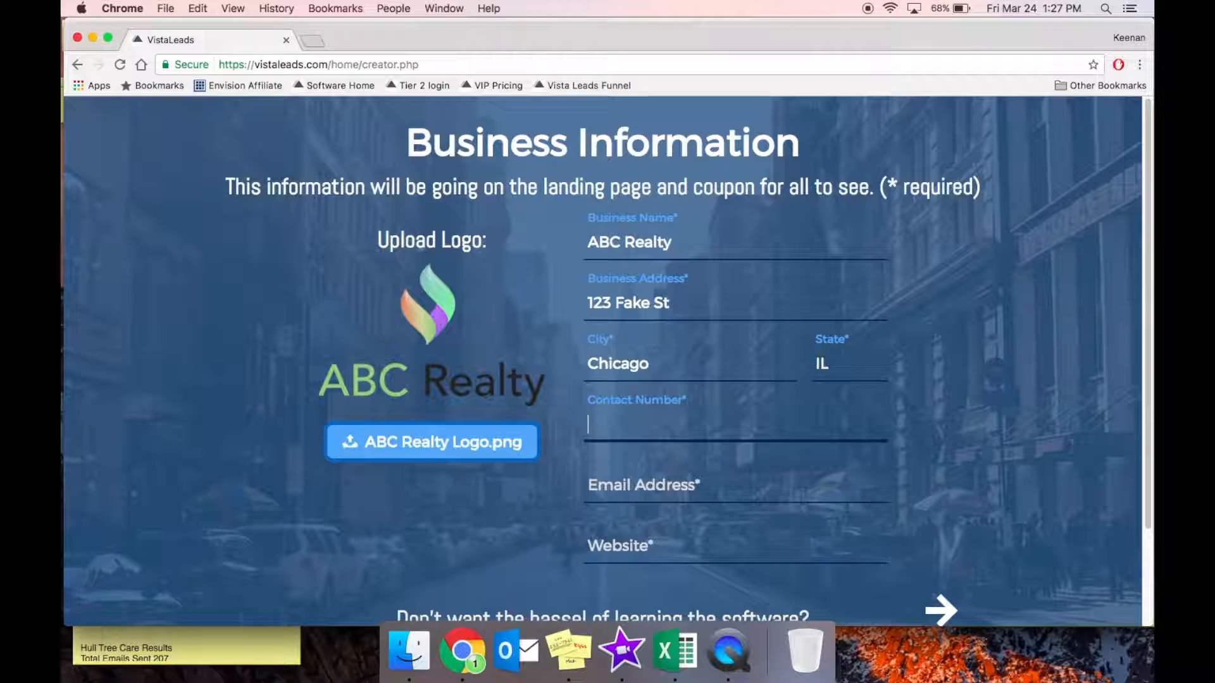
type("555.123.4567")
key("Tab")
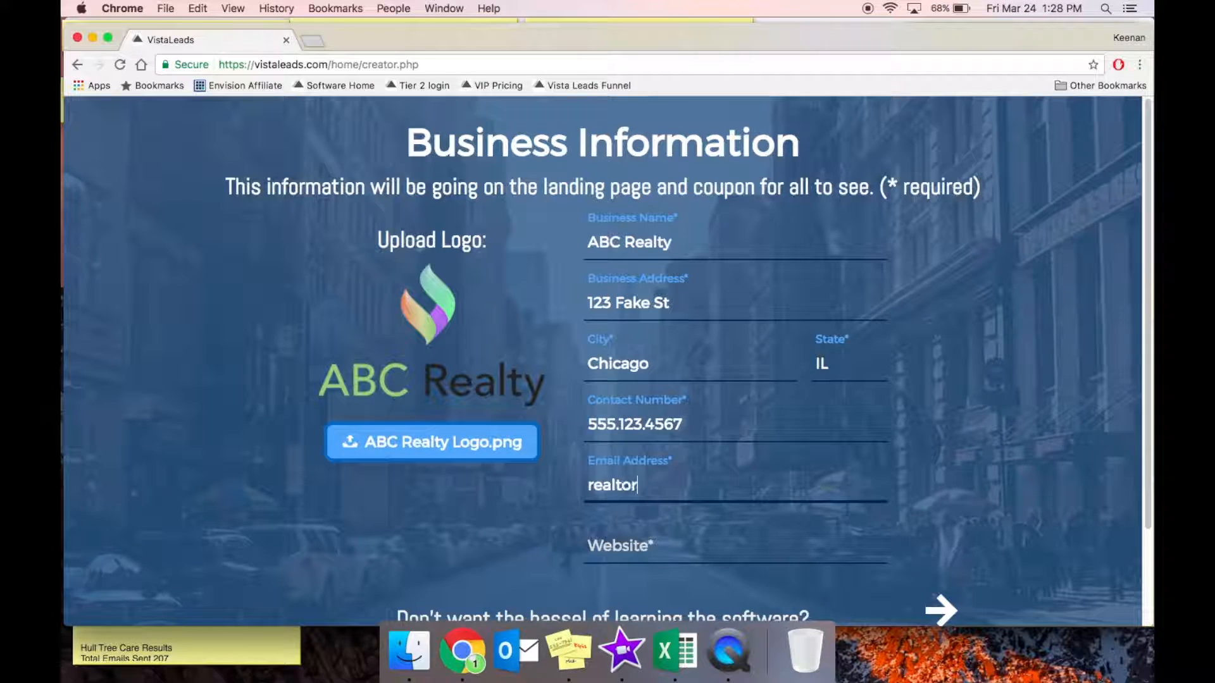
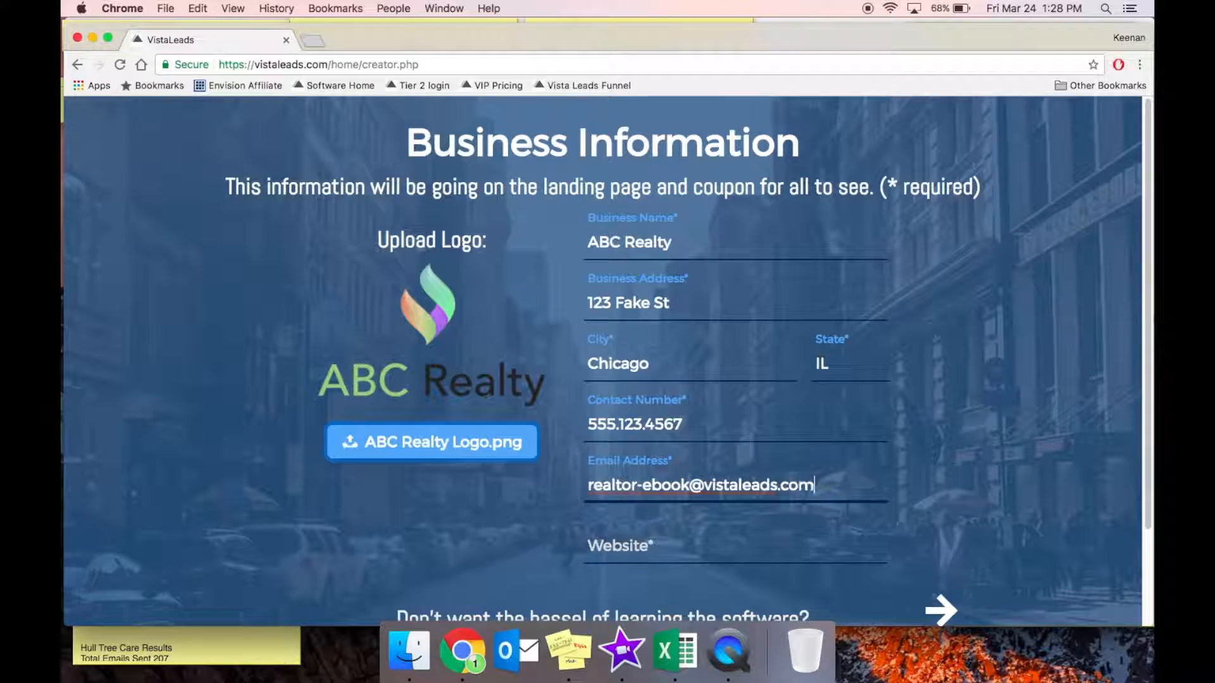
key("Tab")
type("vistaleads.com")
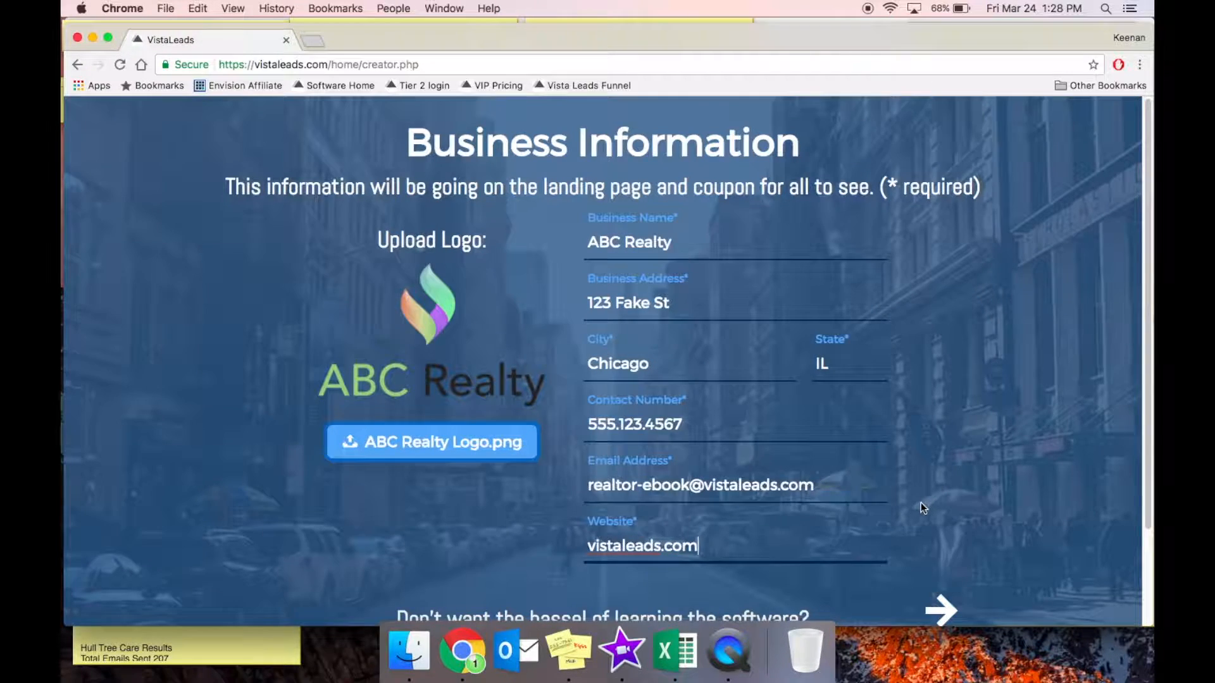
scroll(924, 513, "down", 3)
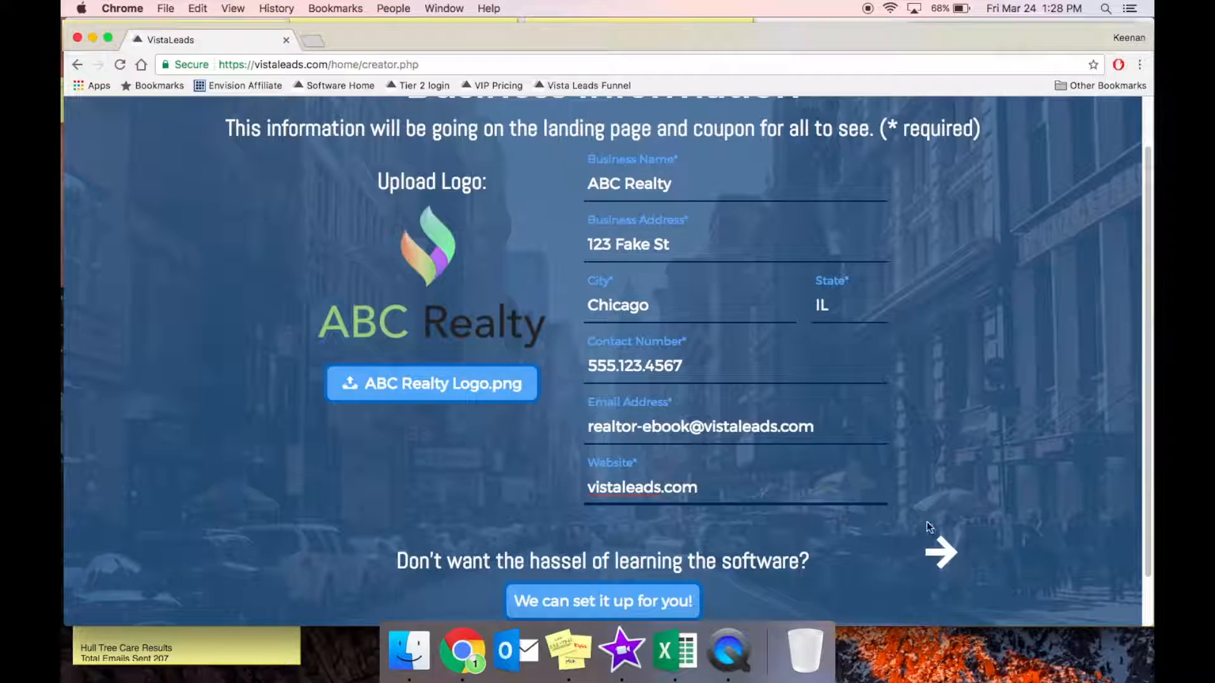
On the lead magnet step, preview several coupon templates, then return to the first one.
left_click(943, 551)
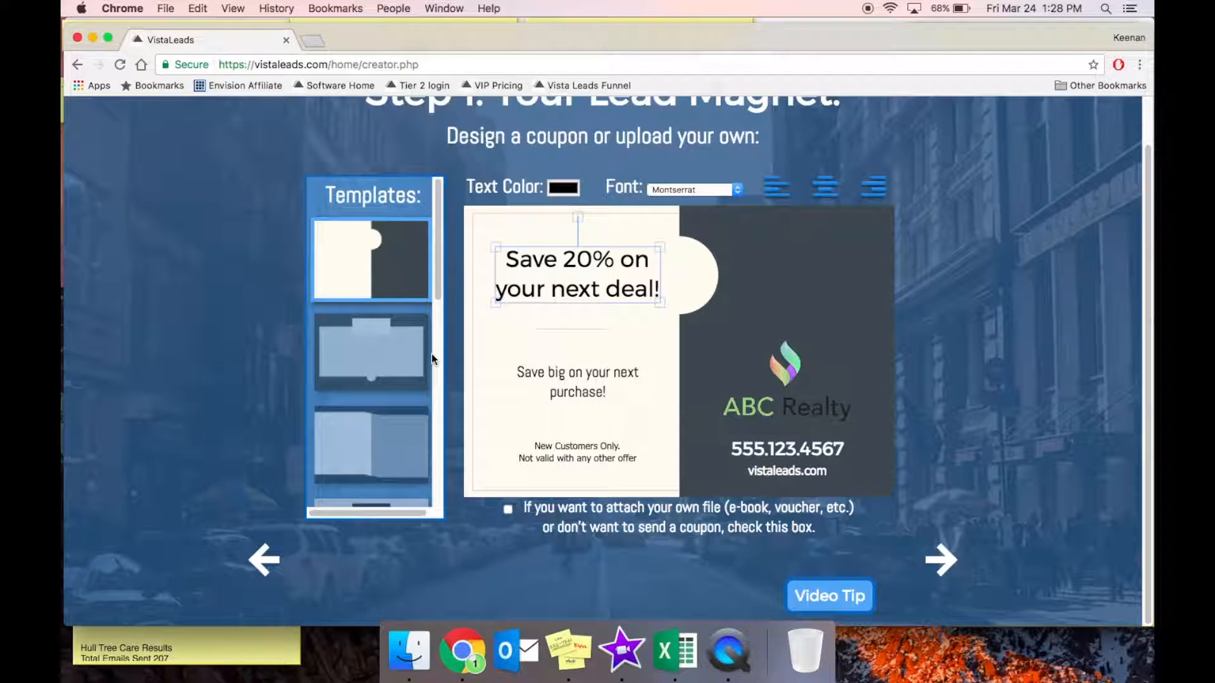
left_click(401, 364)
left_click(397, 452)
scroll(397, 455, "down", 1)
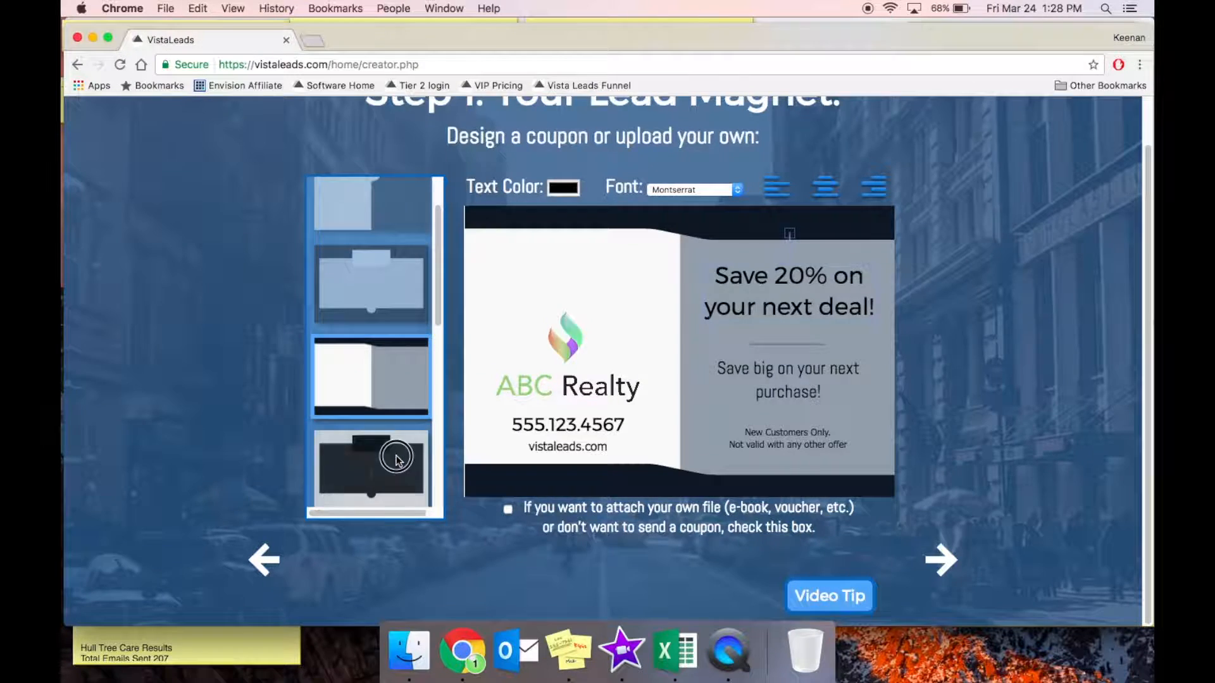
left_click(398, 457)
scroll(398, 452, "down", 1)
left_click(399, 451)
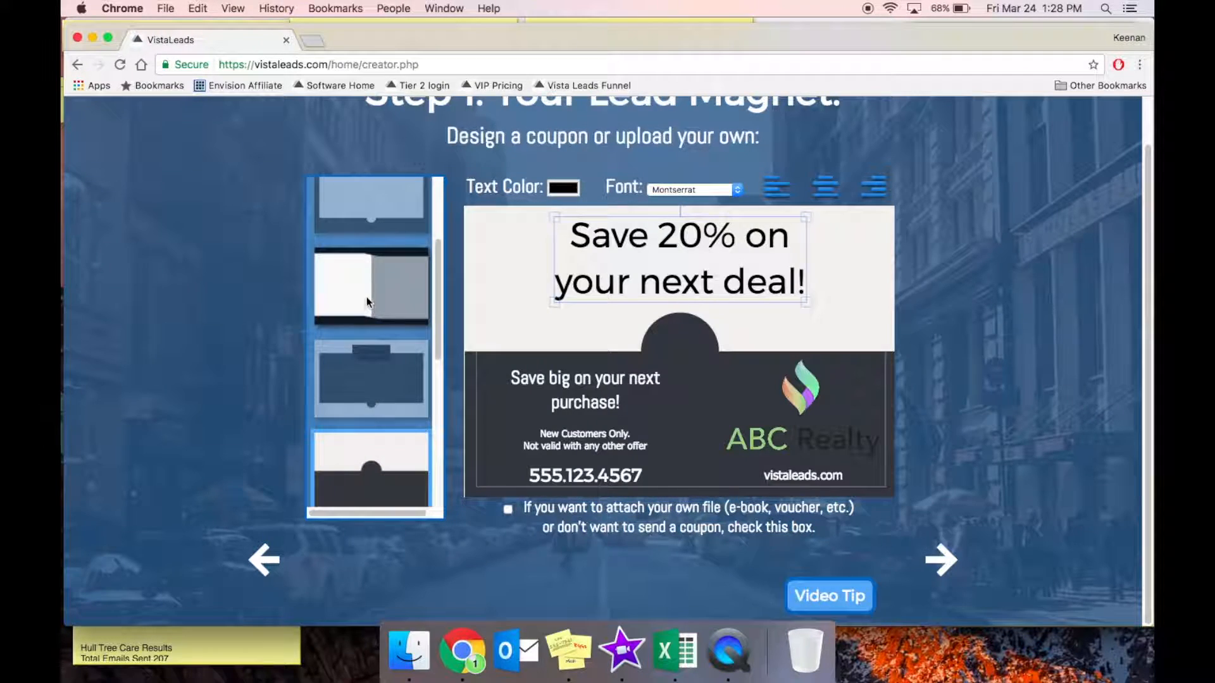
scroll(366, 298, "up", 5)
left_click(366, 297)
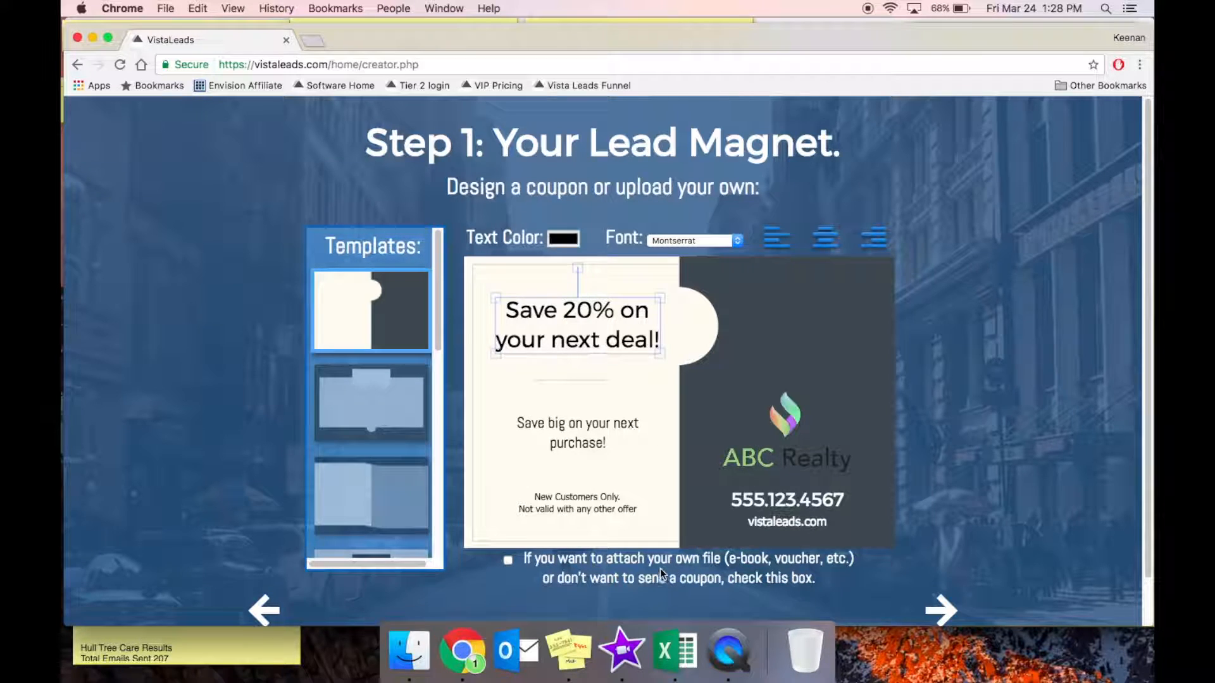
scroll(659, 568, "down", 1)
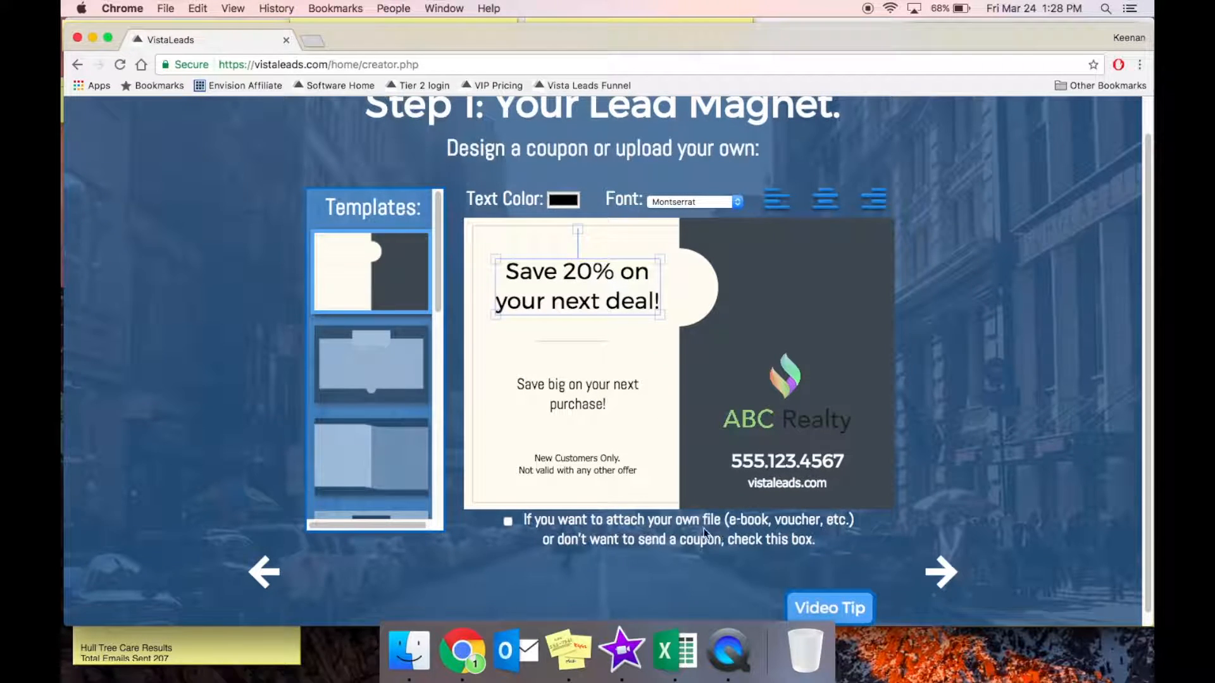
Attach Mortgage Loans.pdf as the giveaway file instead of a coupon and continue to Step 2.
left_click(508, 522)
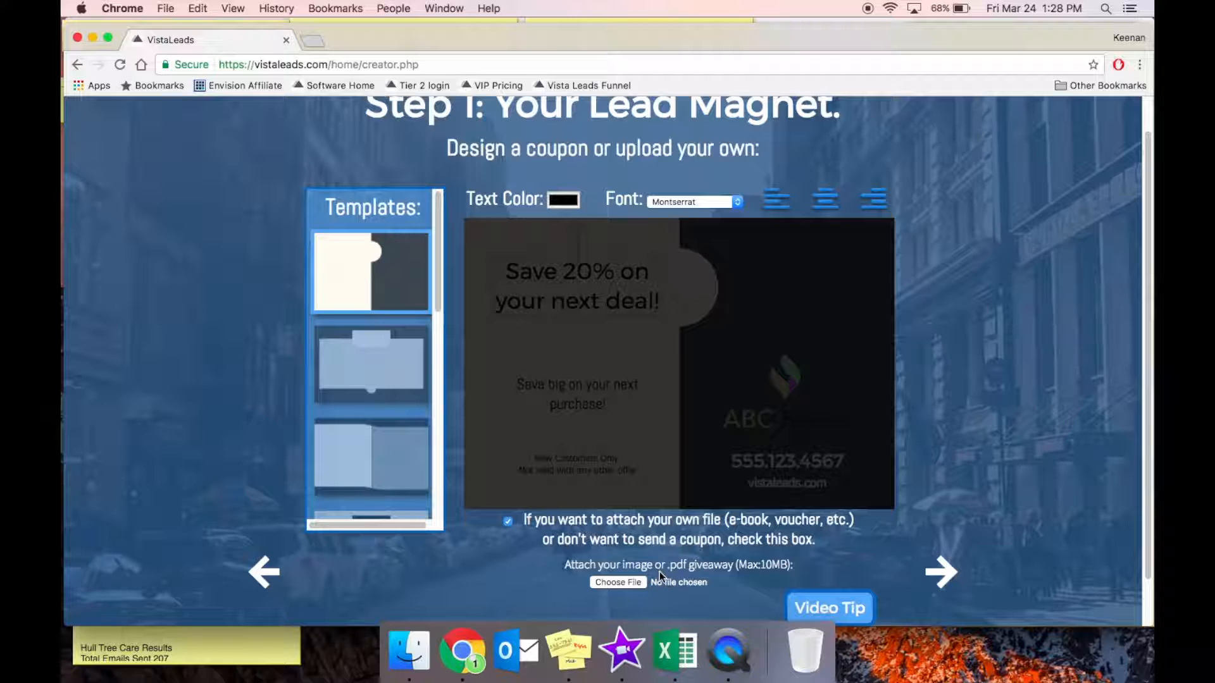
left_click(629, 582)
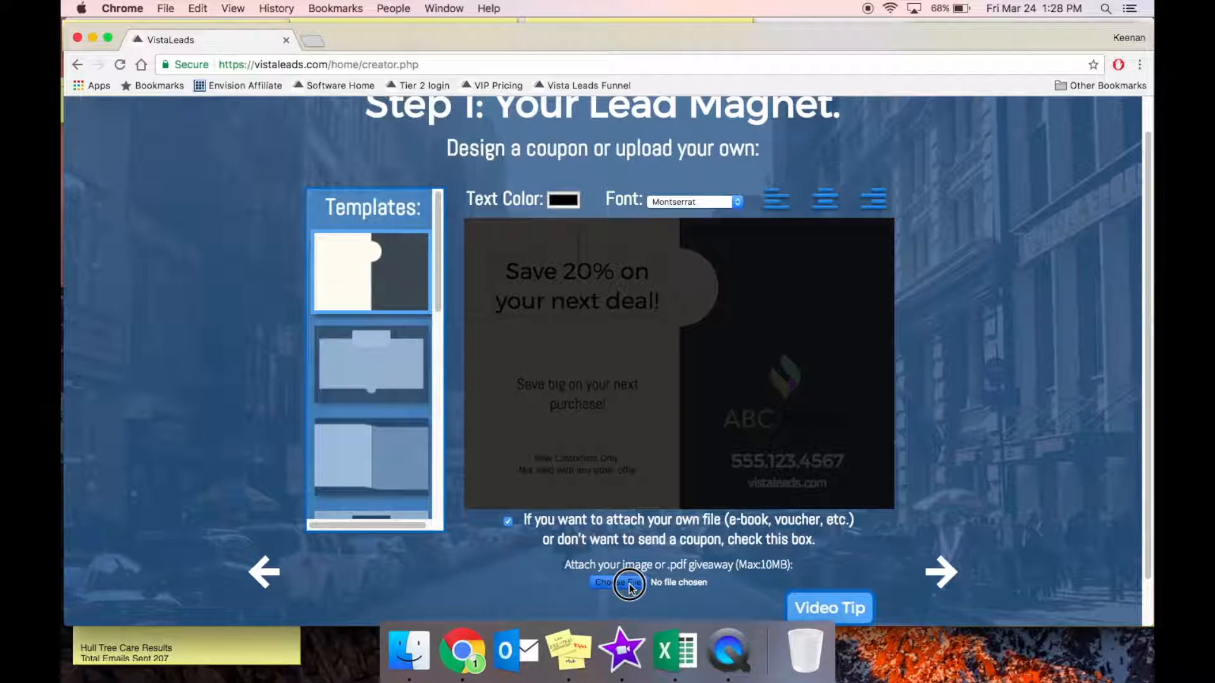
scroll(552, 247, "down", 5)
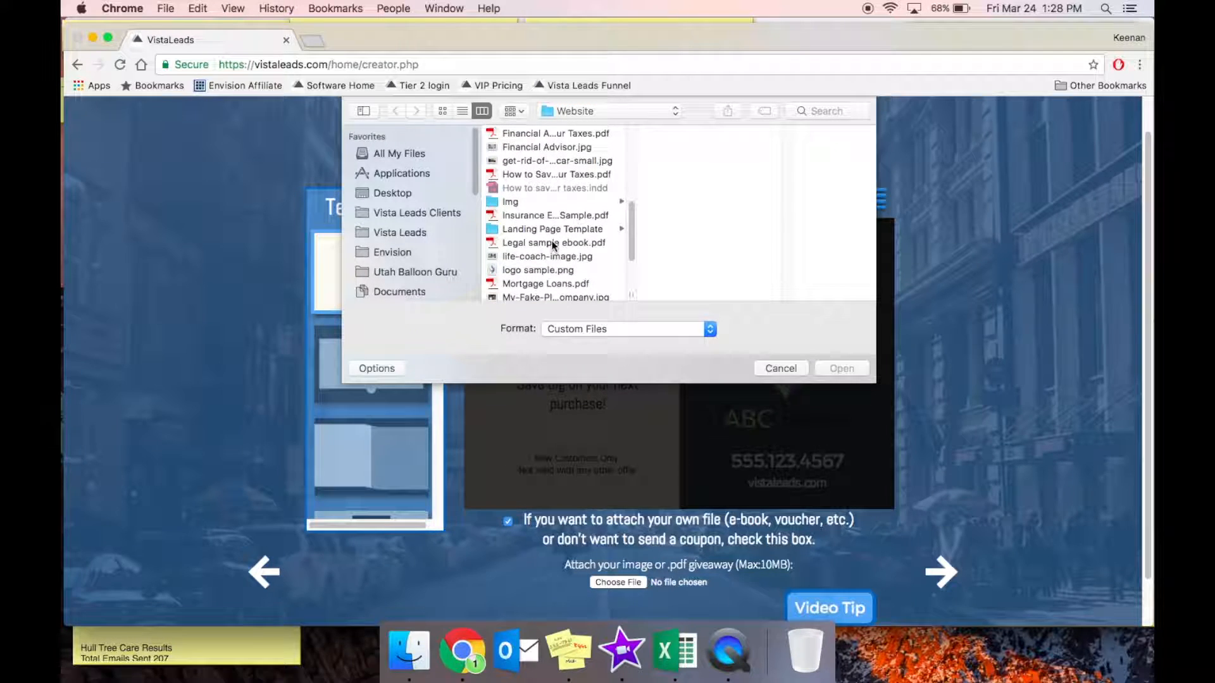
scroll(552, 248, "down", 2)
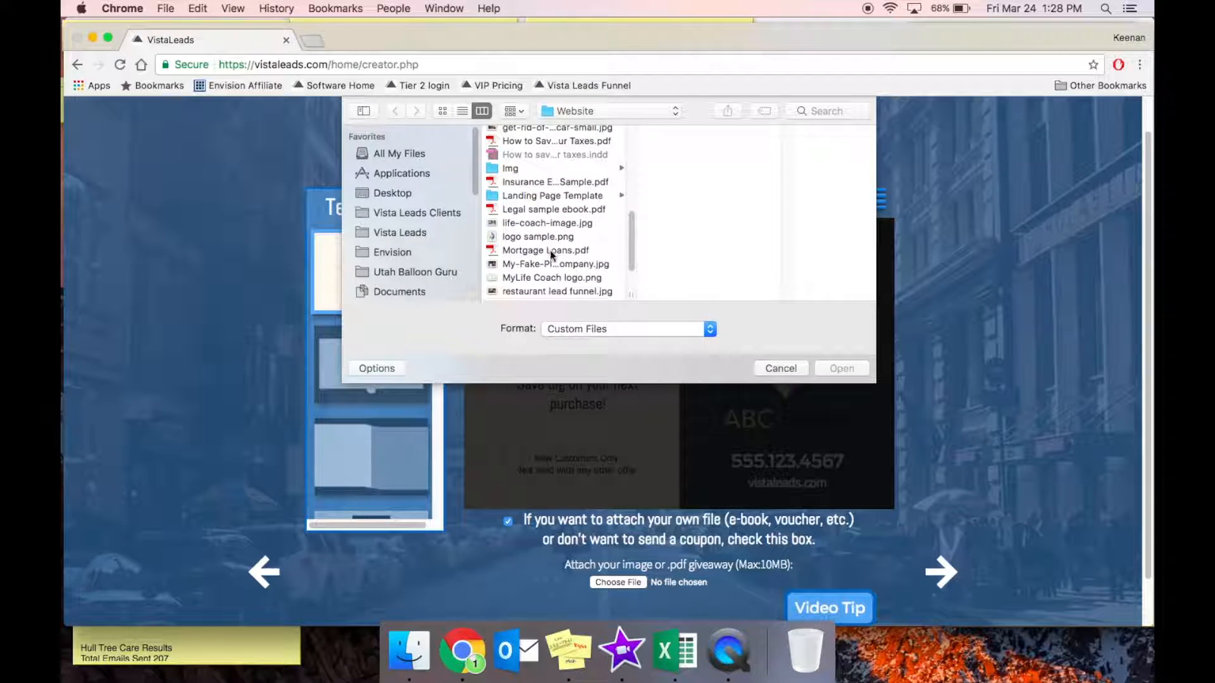
left_click(553, 251)
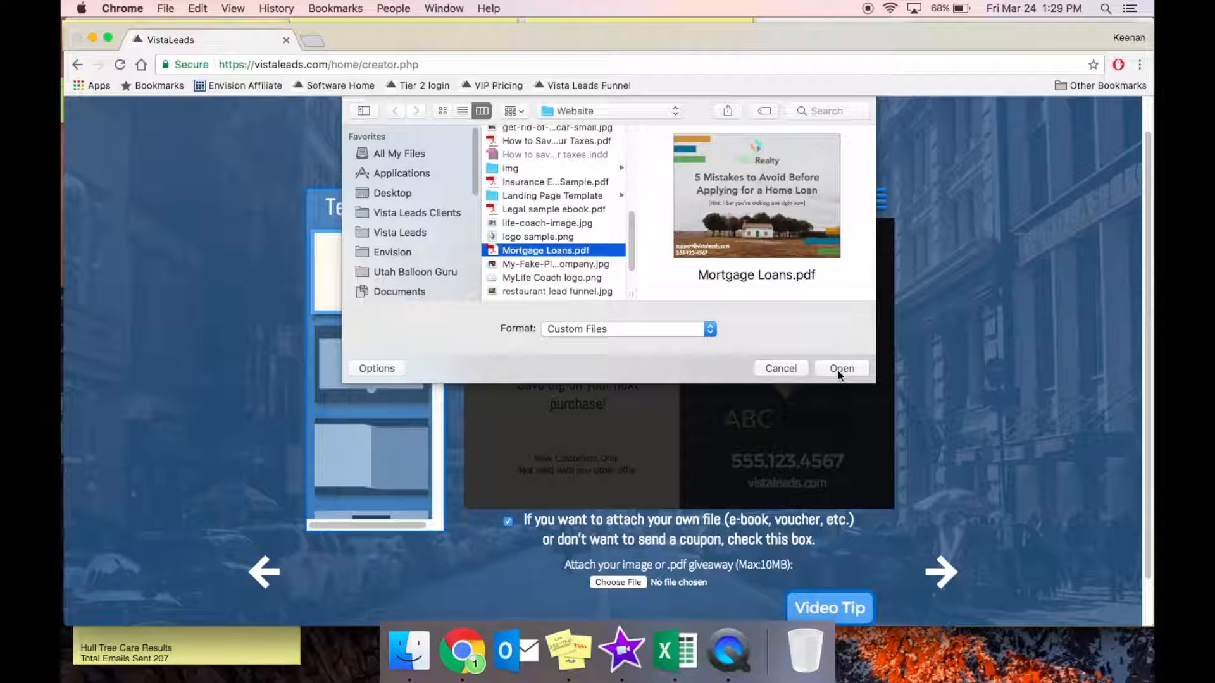
left_click(839, 372)
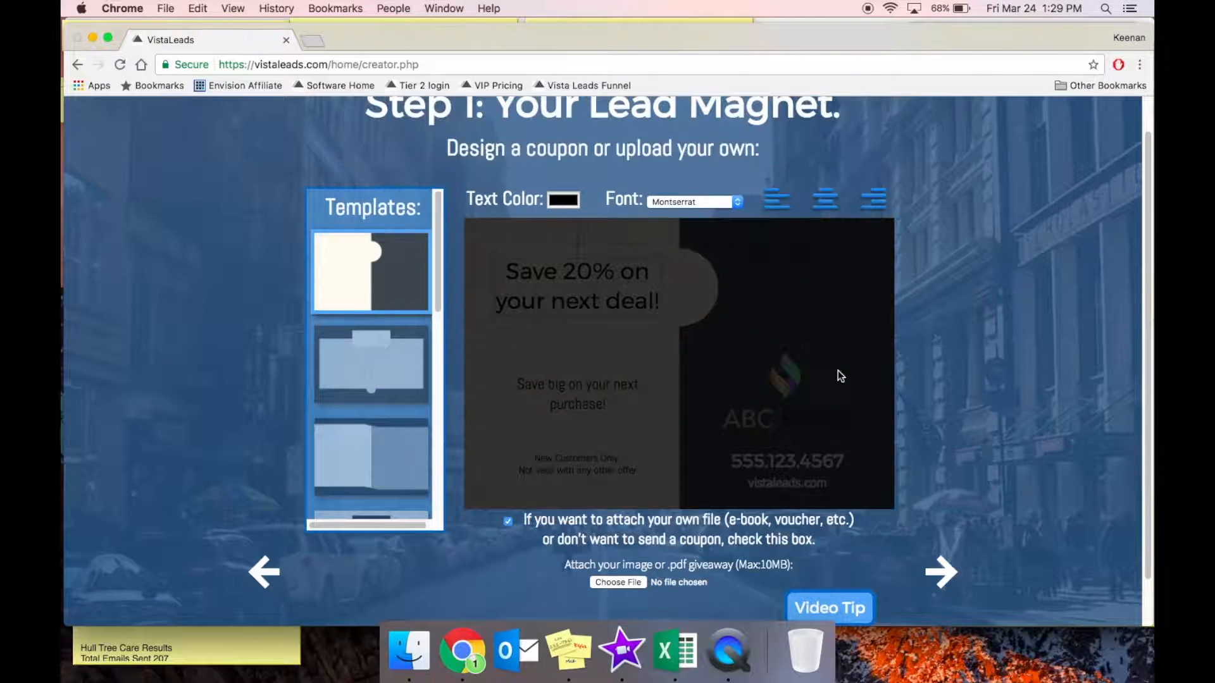
left_click(946, 571)
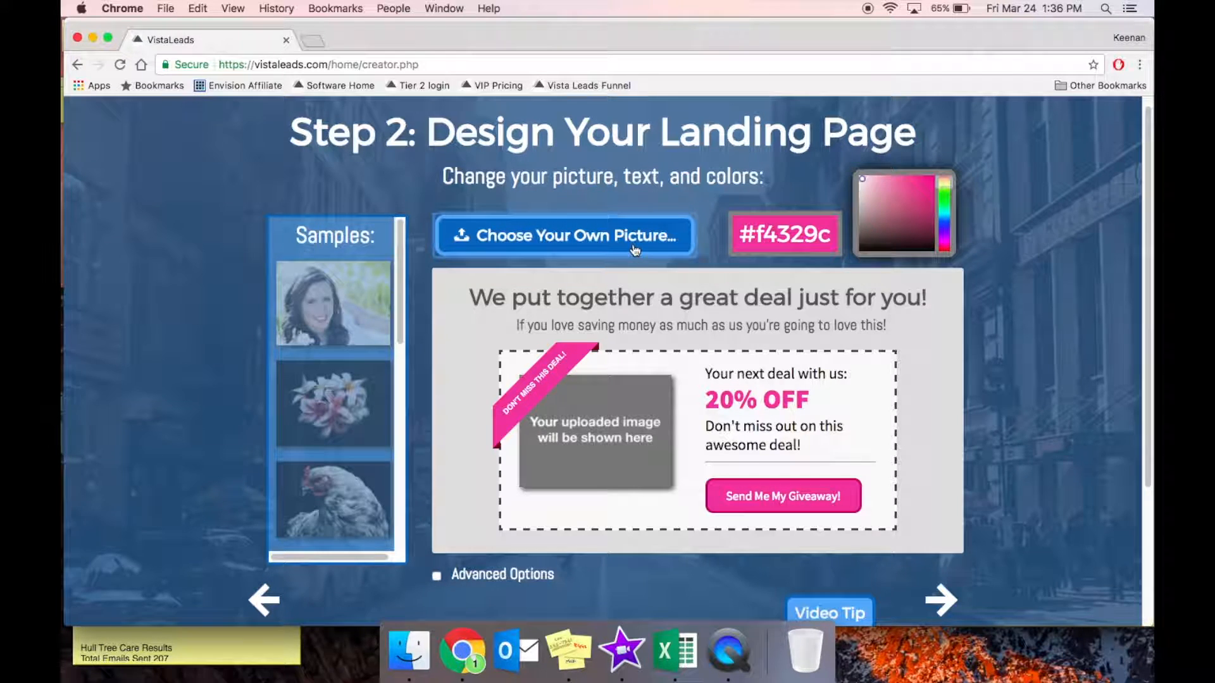
Use the ABC Realty e-book screenshot as the landing page picture.
left_click(634, 250)
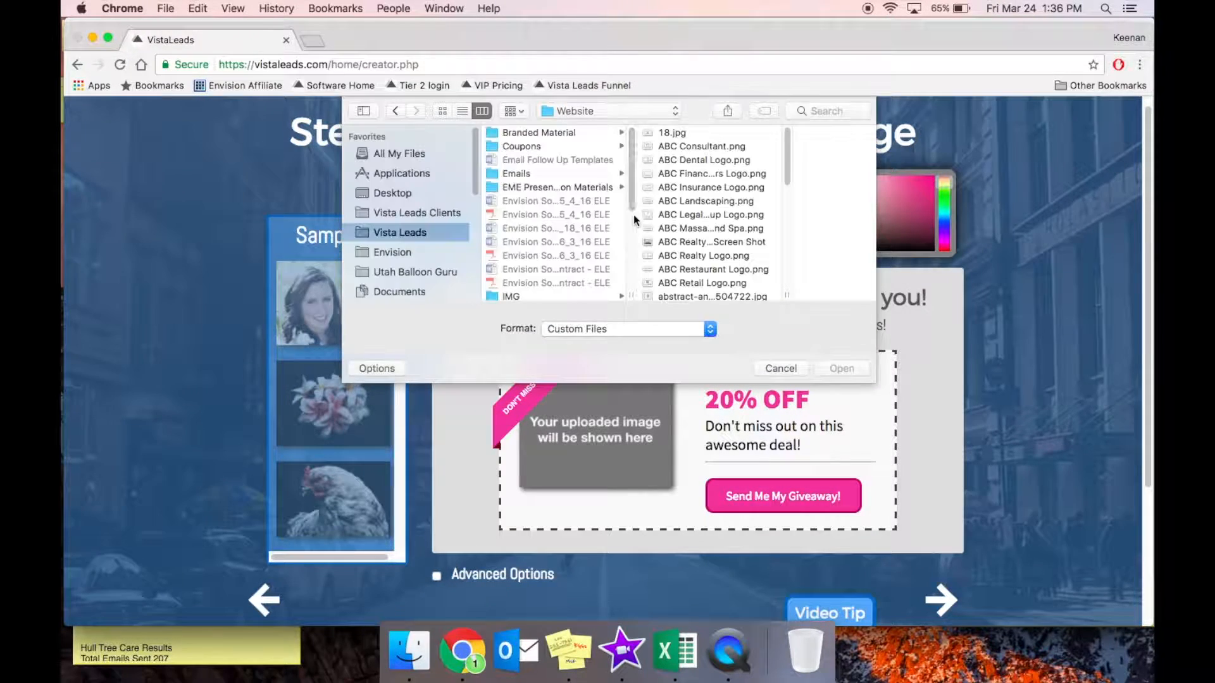
scroll(689, 157, "down", 3)
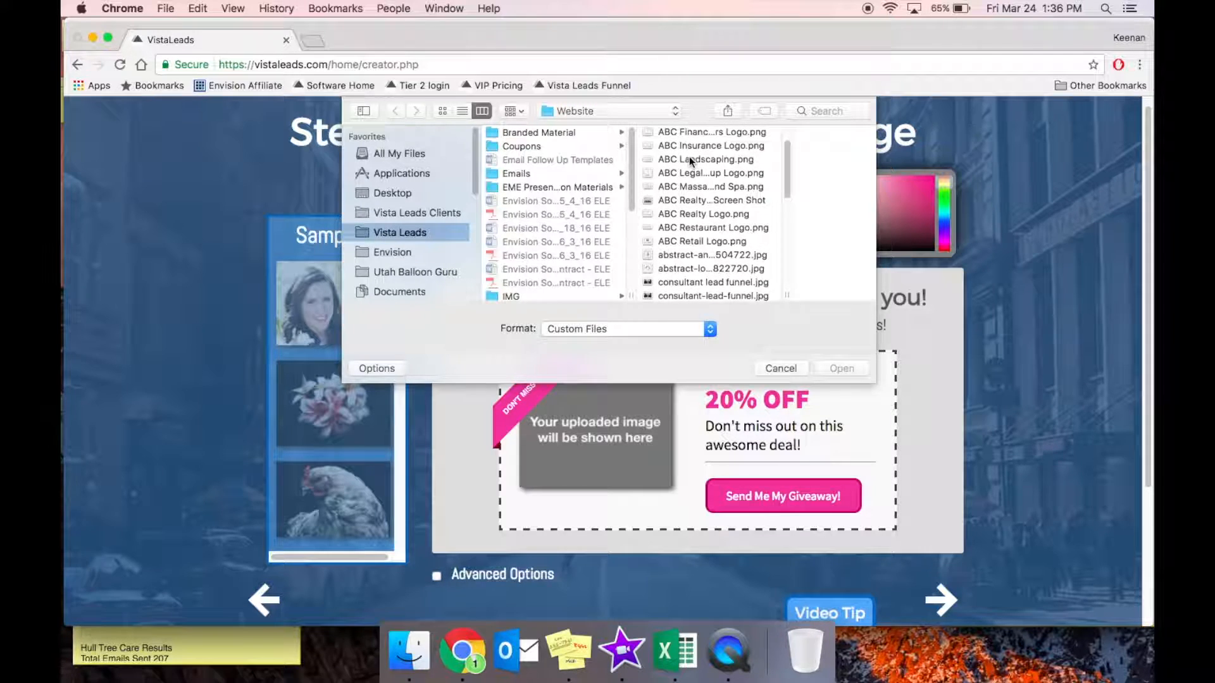
left_click(691, 200)
left_click(847, 370)
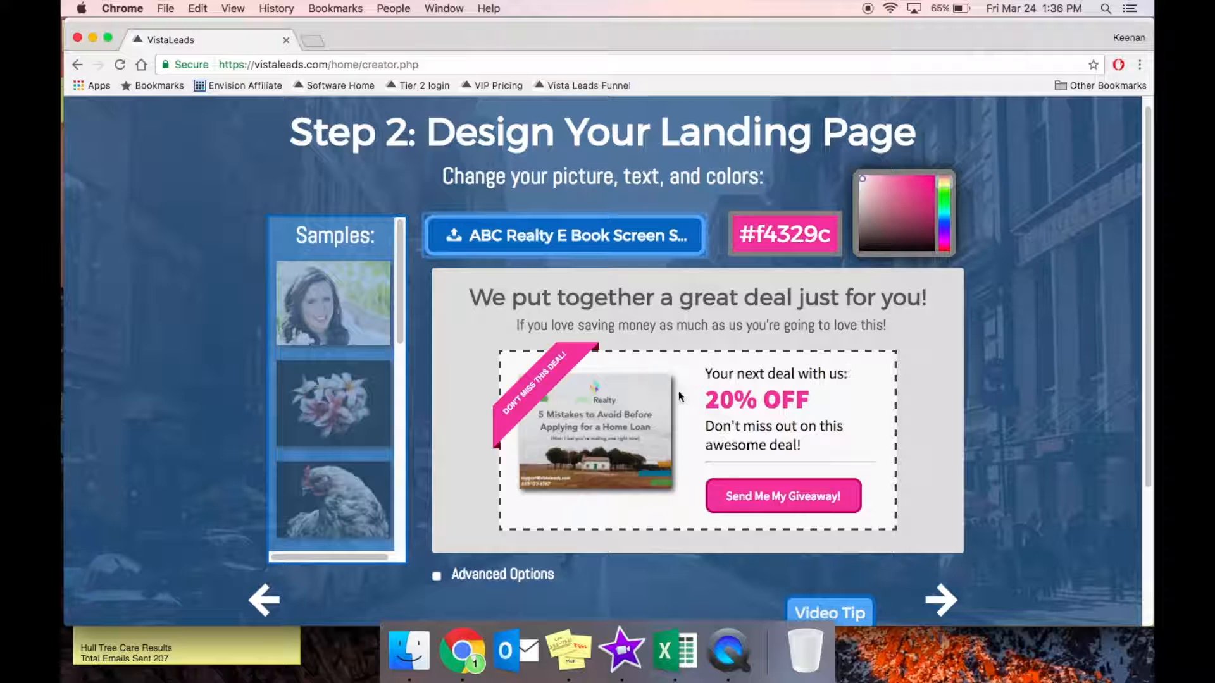
Change the page theme colour, trying blues before settling on green #219319.
left_click(942, 212)
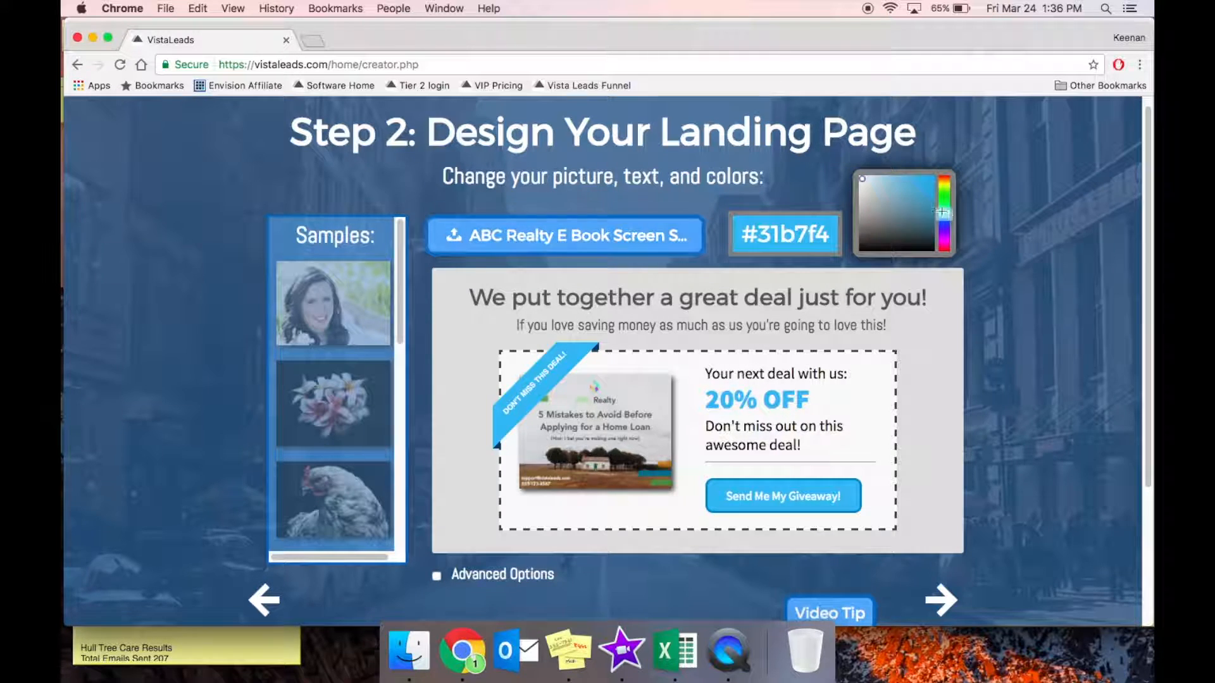
left_click(913, 190)
left_click(928, 196)
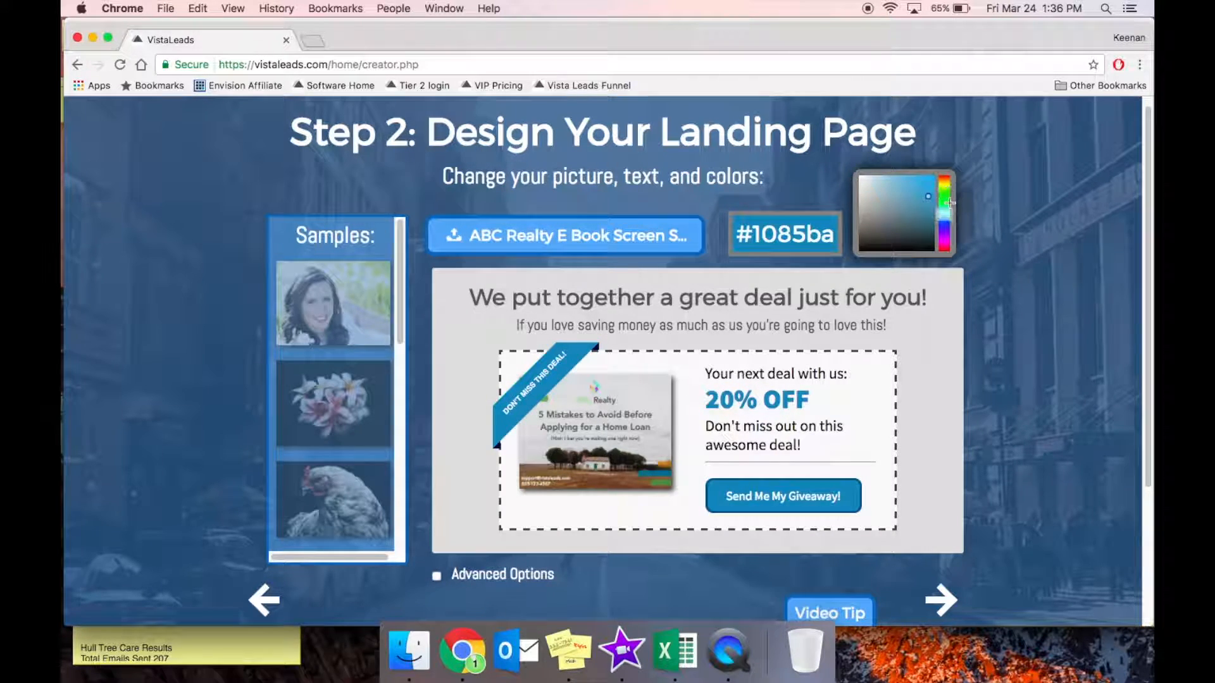
left_click(944, 194)
mouse_move(917, 193)
left_mouse_down()
mouse_move(921, 228)
mouse_move(897, 203)
mouse_move(936, 191)
mouse_move(927, 185)
mouse_move(922, 207)
left_mouse_up()
left_click(944, 200)
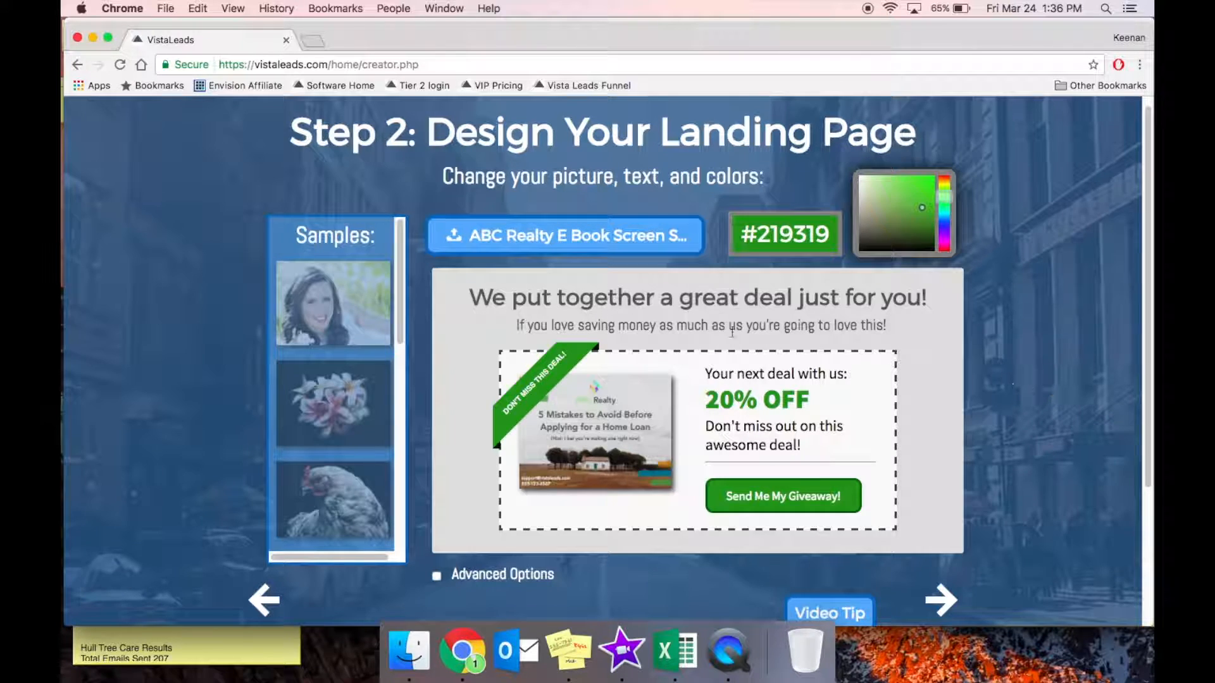
Replace the headline with the 5 costly home-loan mistakes text and add the teaching subheading.
left_click(705, 300)
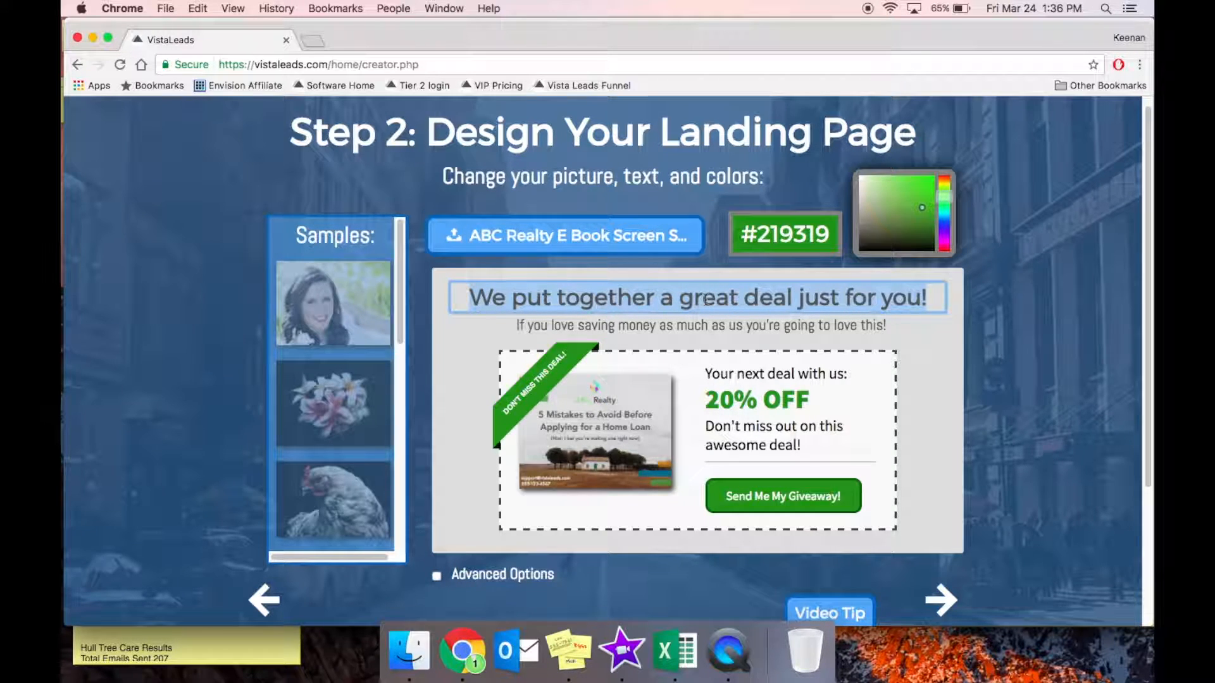
key("super+a")
key("BackSpace")
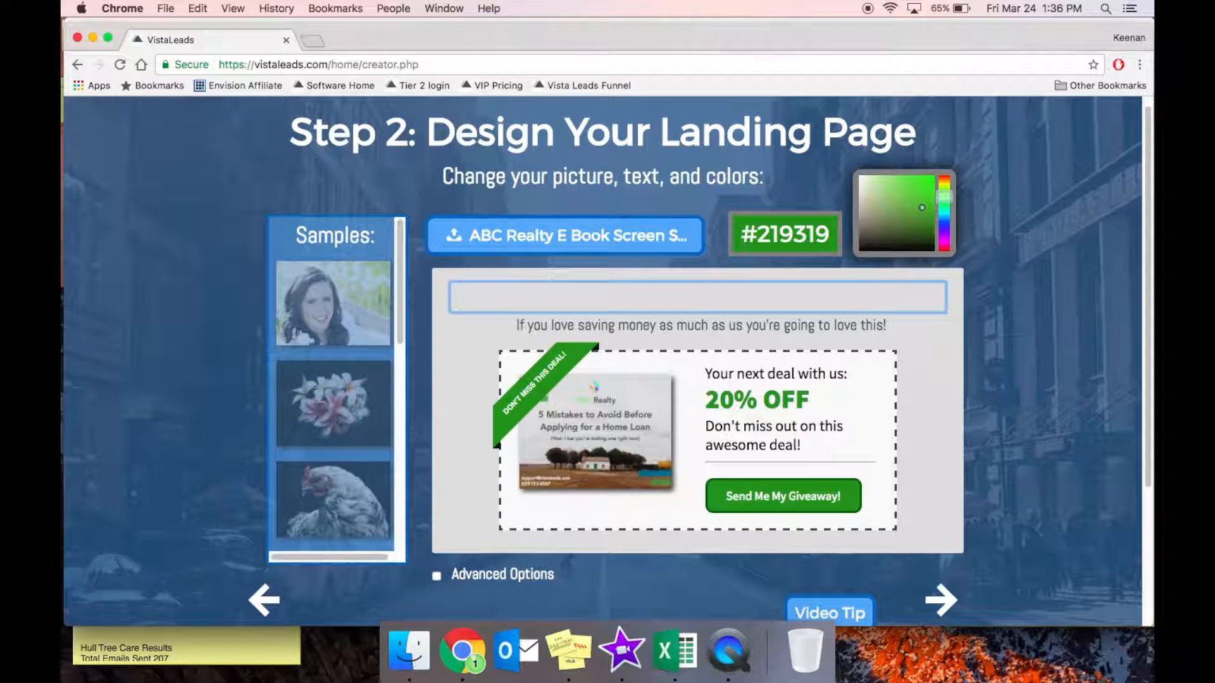
type("There are ")
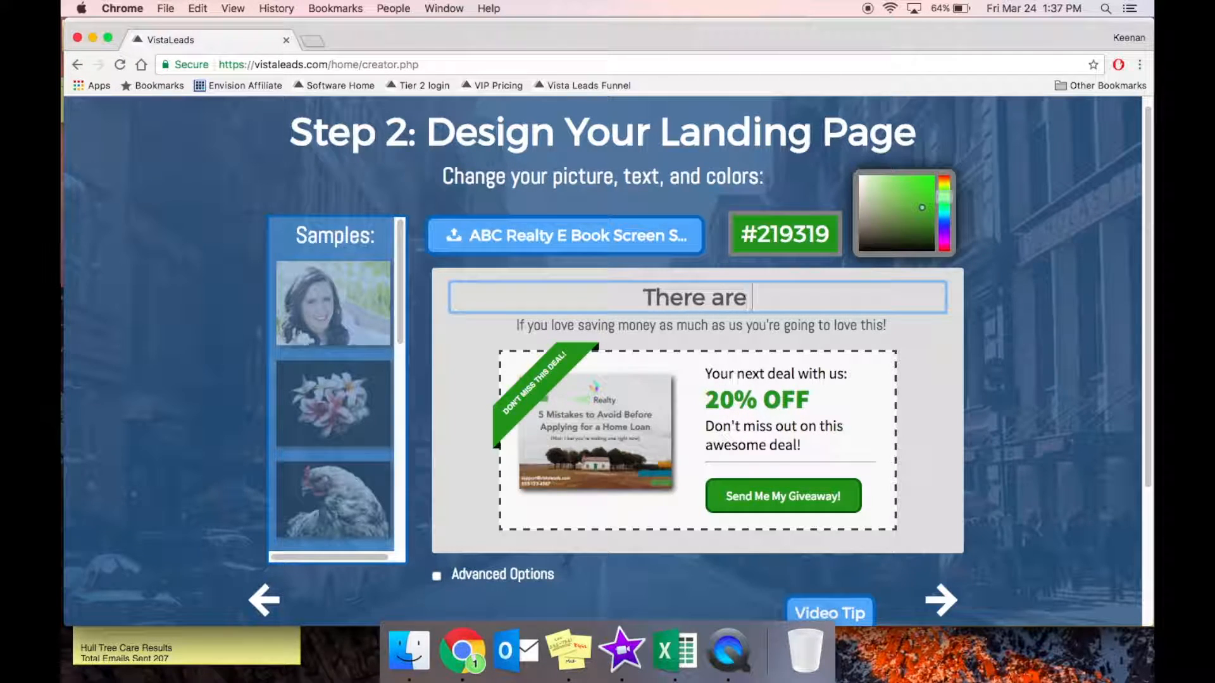
type("5 common mistakes y")
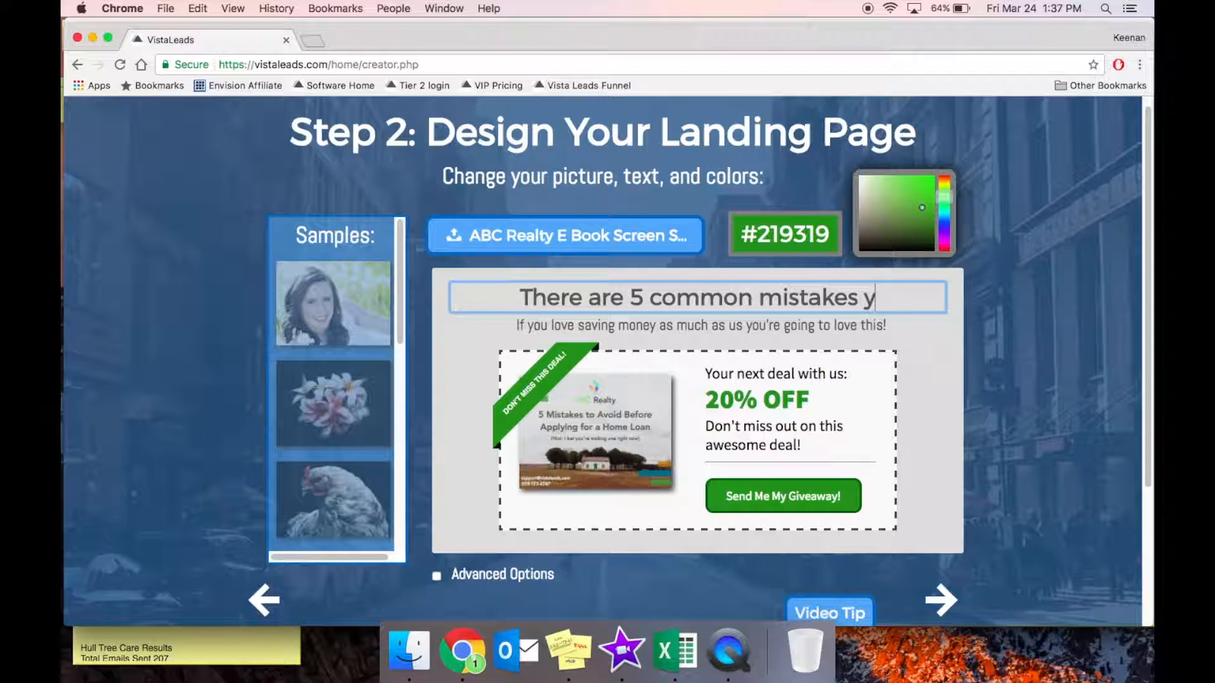
type("ou can make while applying for a home")
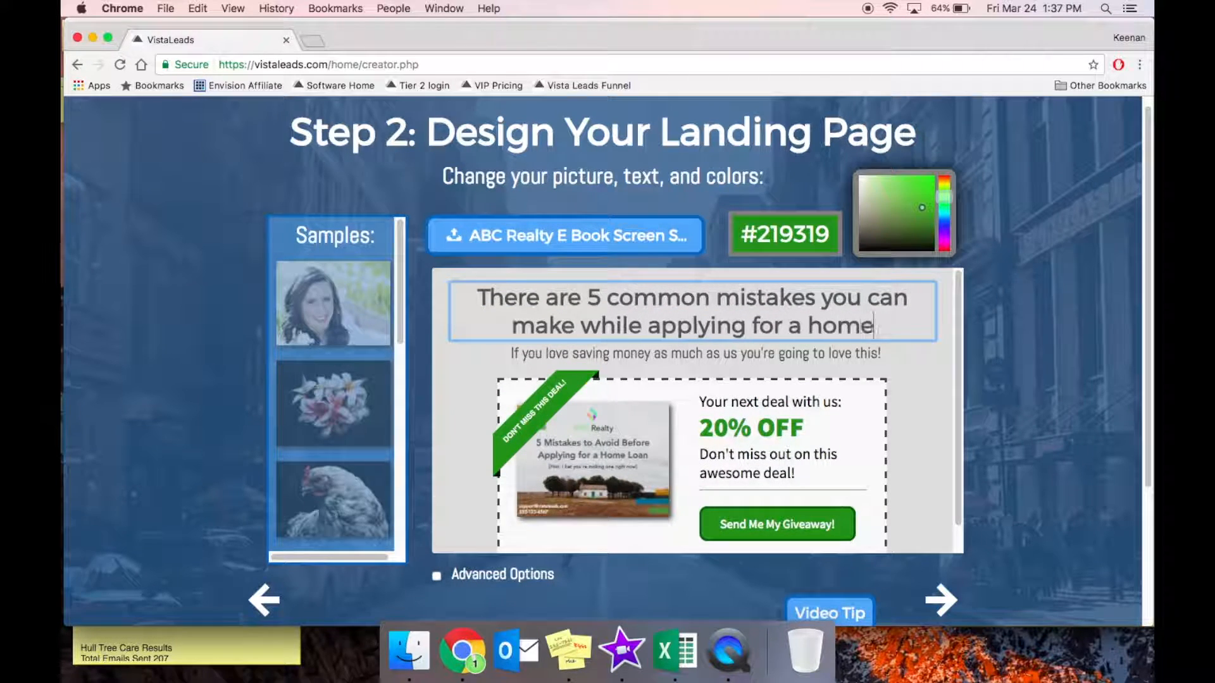
type(" loan that will cost you THOUSANDS!")
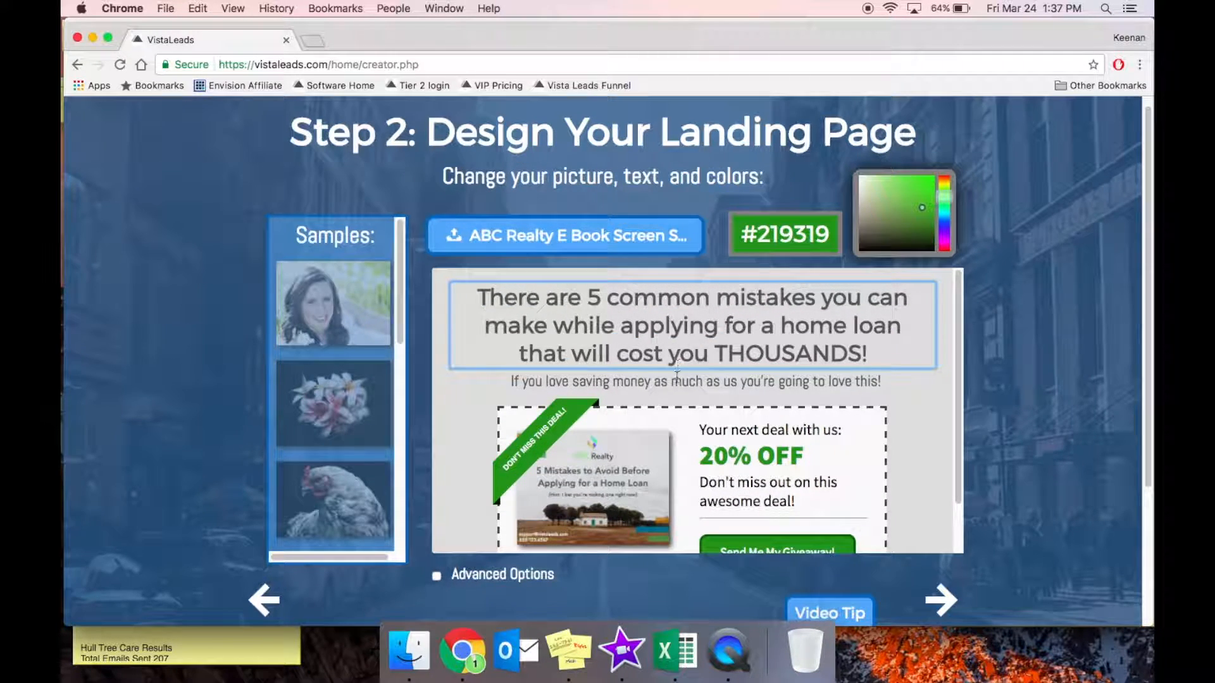
key("Tab")
type("We are going to teach you what those m")
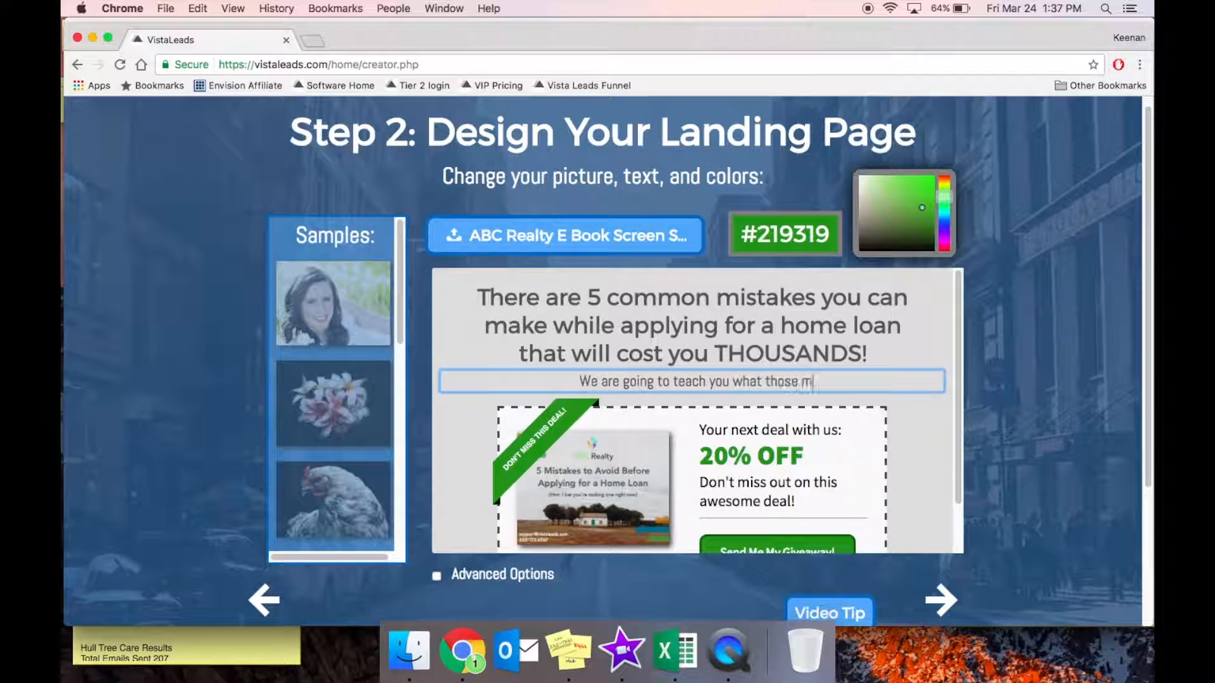
type("istakes are and how to avoid them.")
Set the ribbon to 'Don't wait until it is too late!' and the offer to 'Discover the mistakes almost every home buyer makes!'.
scroll(663, 431, "down", 3)
triple_click(539, 370)
type("Don't wait until it is too late!")
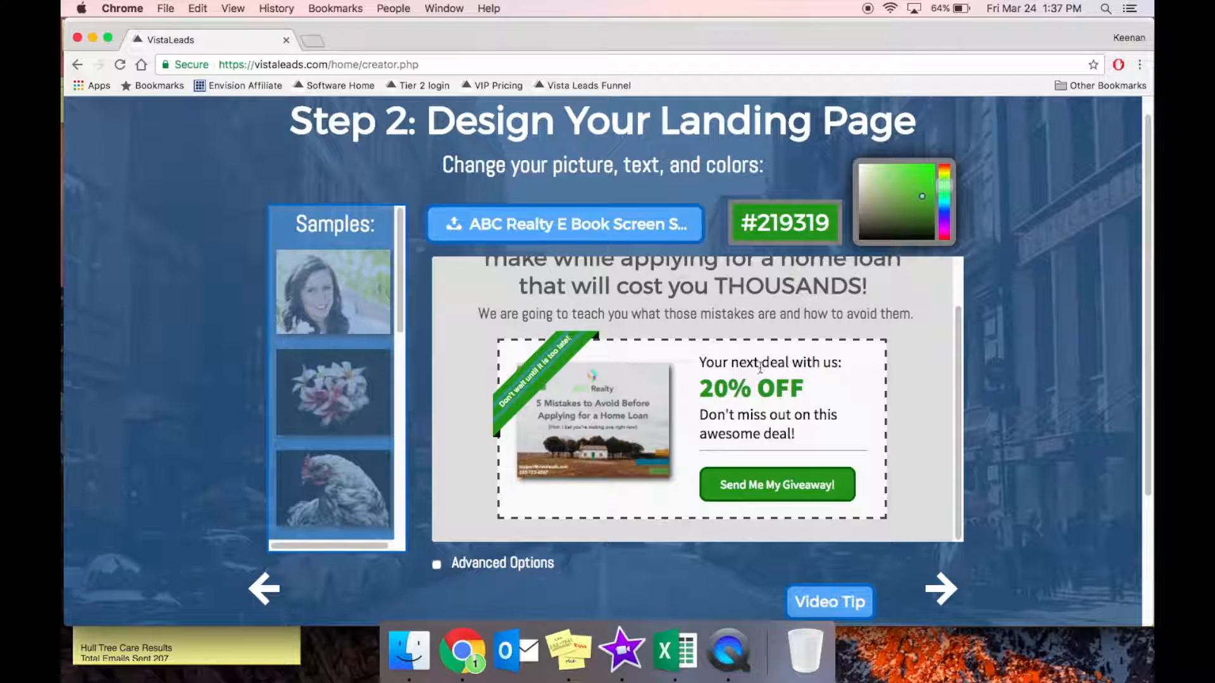
key("Tab")
key("BackSpace")
key("ctrl+a")
type("Discover the mistakes almost every home buyer makes!")
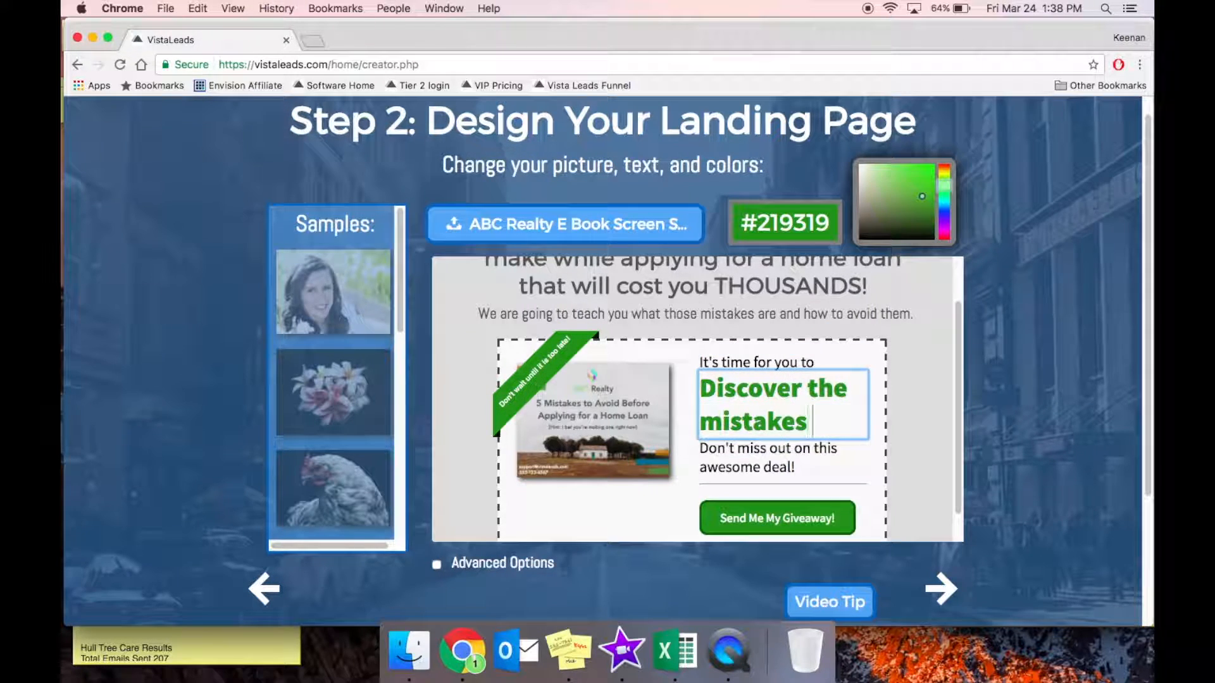
key("Tab")
type("Check")
key("BackSpace")
key("BackSpace")
key("BackSpace")
key("BackSpace")
key("BackSpace")
key("BackSpace")
type("This guide will")
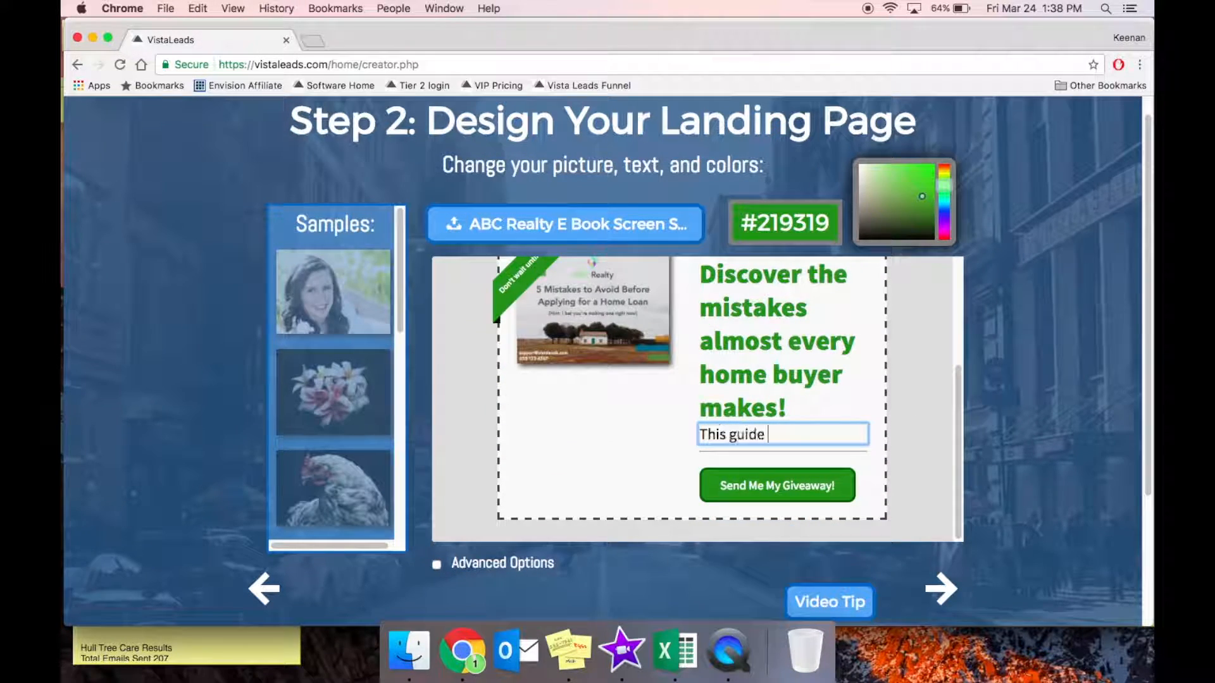
Insert 'Don't fall victim to these 5 simple mistakes…' before 'It's time for you to'.
scroll(784, 398, "up", 2)
left_click(700, 295)
type("Don't fall victim to ")
type("these 5 simple mistakes that could cost you THOUSANDS of dollars!")
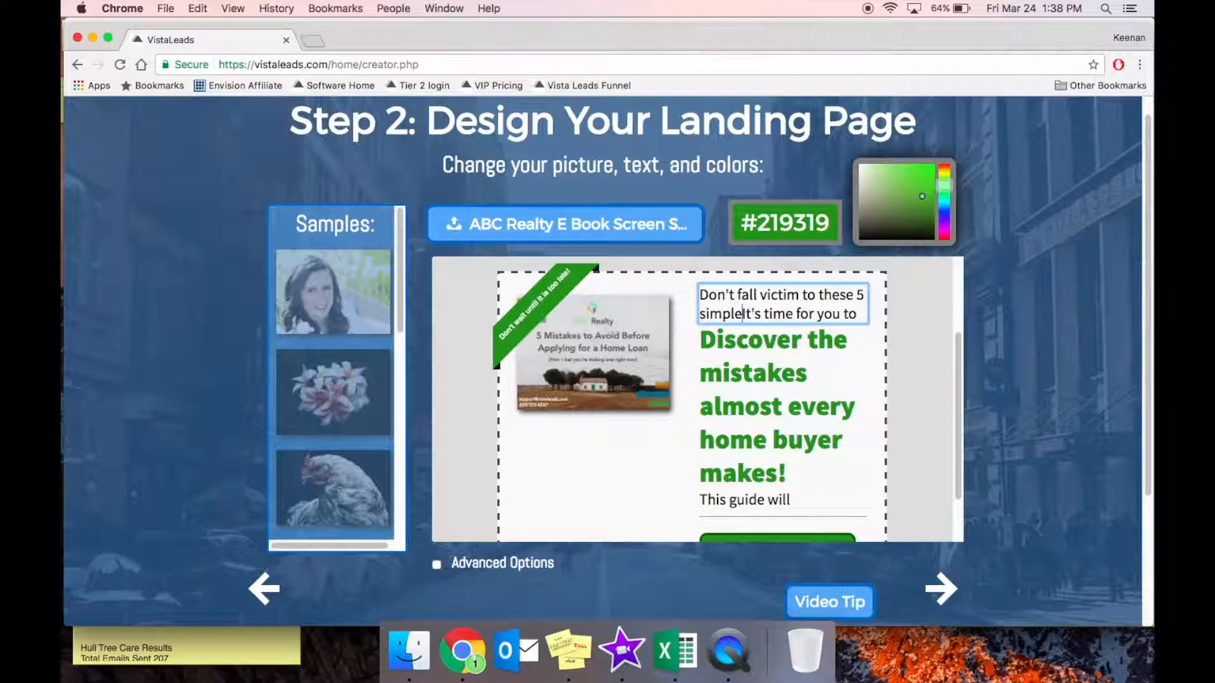
Append 'and how to avoid them!', add 'You will be glad that you did.', and label the button 'Send me the Guide!'.
scroll(793, 454, "down", 3)
left_click(793, 454)
key("BackSpace")
type("and how to avoid them!")
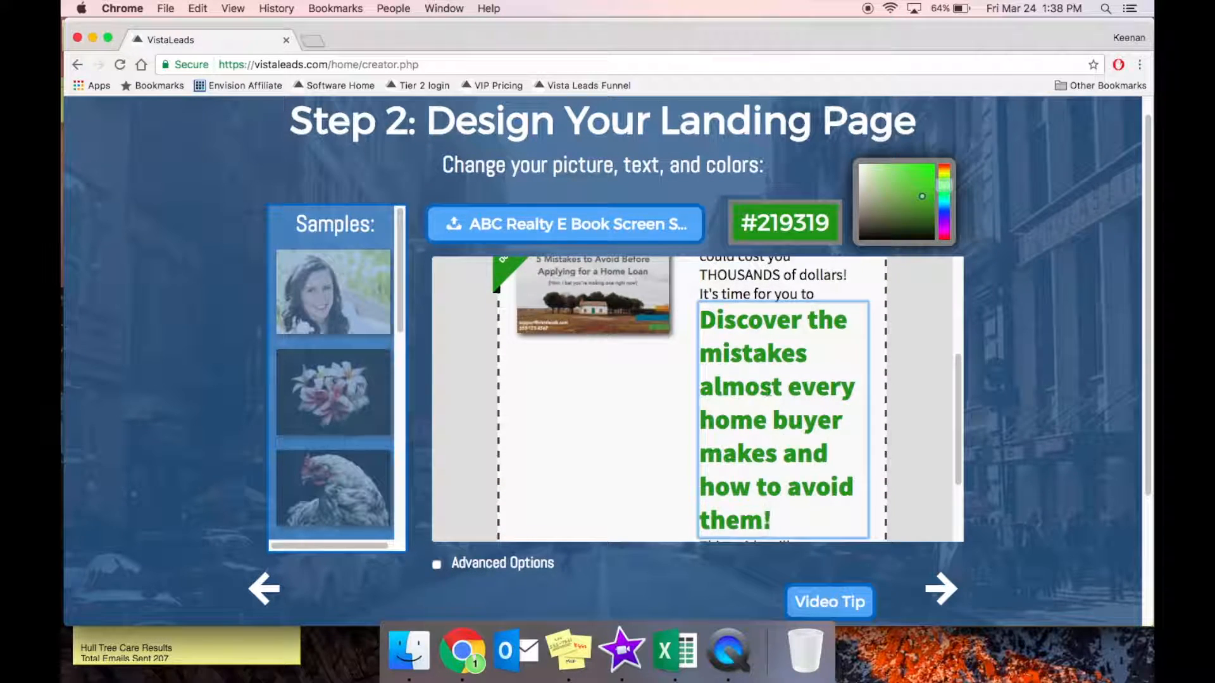
scroll(793, 454, "down", 3)
triple_click(731, 451)
type("This short guide will g")
key("BackSpace")
key("BackSpace")
key("BackSpace")
key("BackSpace")
key("BackSpace")
key("BackSpace")
key("BackSpace")
key("BackSpace")
key("BackSpace")
key("BackSpace")
key("BackSpace")
key("BackSpace")
key("BackSpace")
key("BackSpace")
key("BackSpace")
key("BackSpace")
key("BackSpace")
key("BackSpace")
key("BackSpace")
key("BackSpace")
type("Trust")
key("BackSpace")
key("BackSpace")
key("BackSpace")
key("BackSpace")
key("BackSpace")
key("BackSpace")
type("You will be glad that you did.")
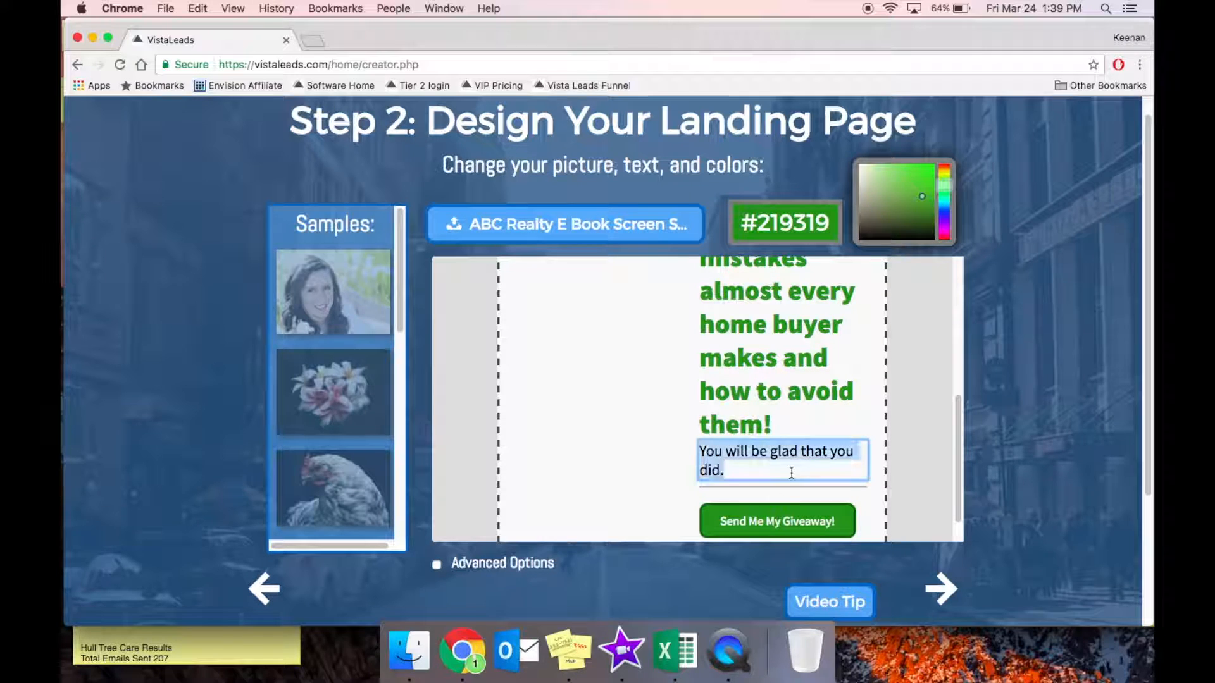
left_click_drag(720, 521, 831, 520)
type("Send me the Guide!")
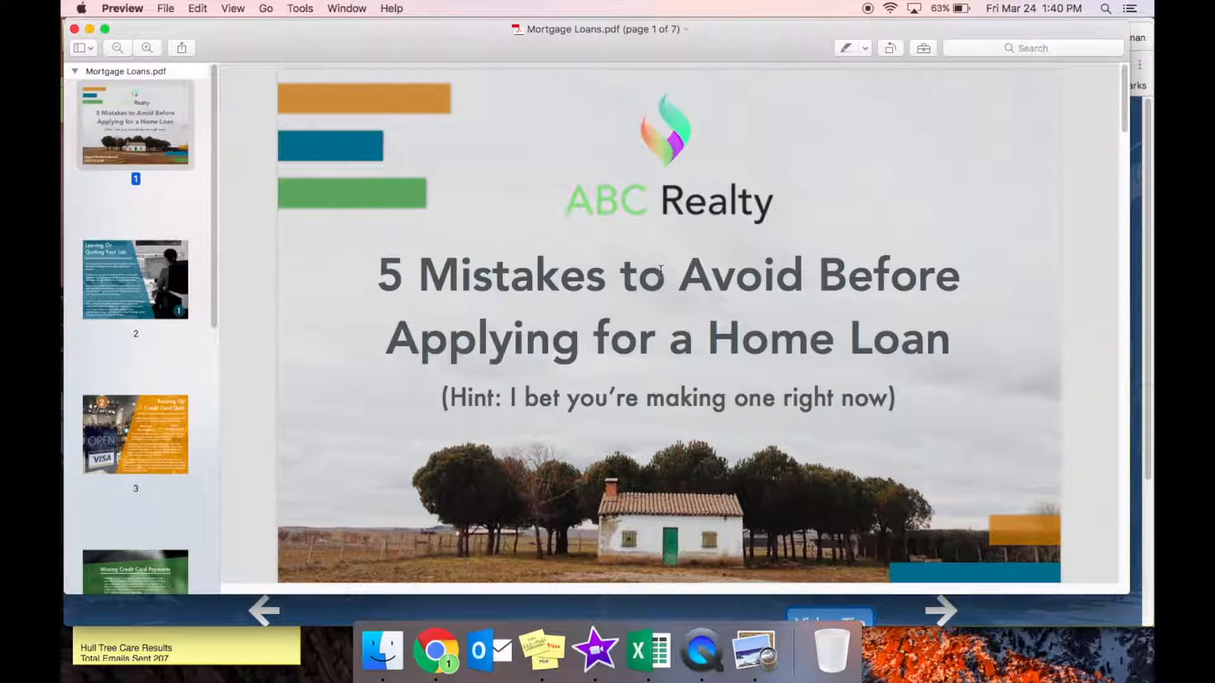
Read through Mortgage Loans.pdf in Preview from page 2 to the page 7 consultation page.
scroll(667, 241, "down", 3)
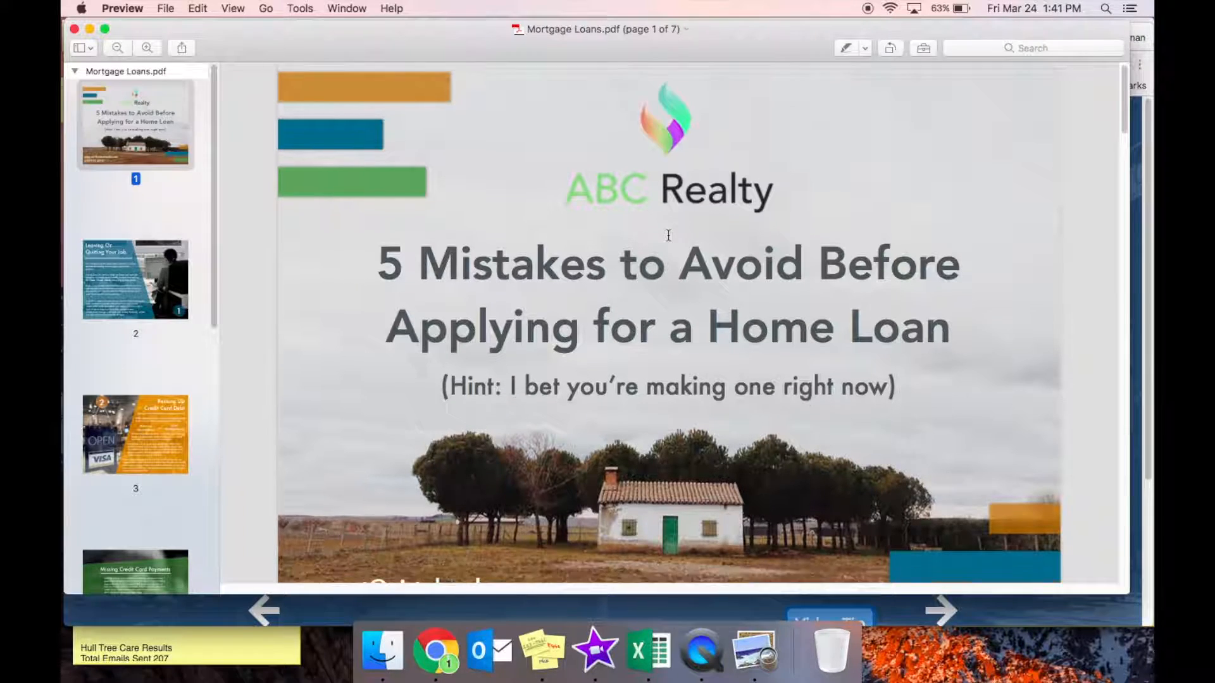
left_click(173, 279)
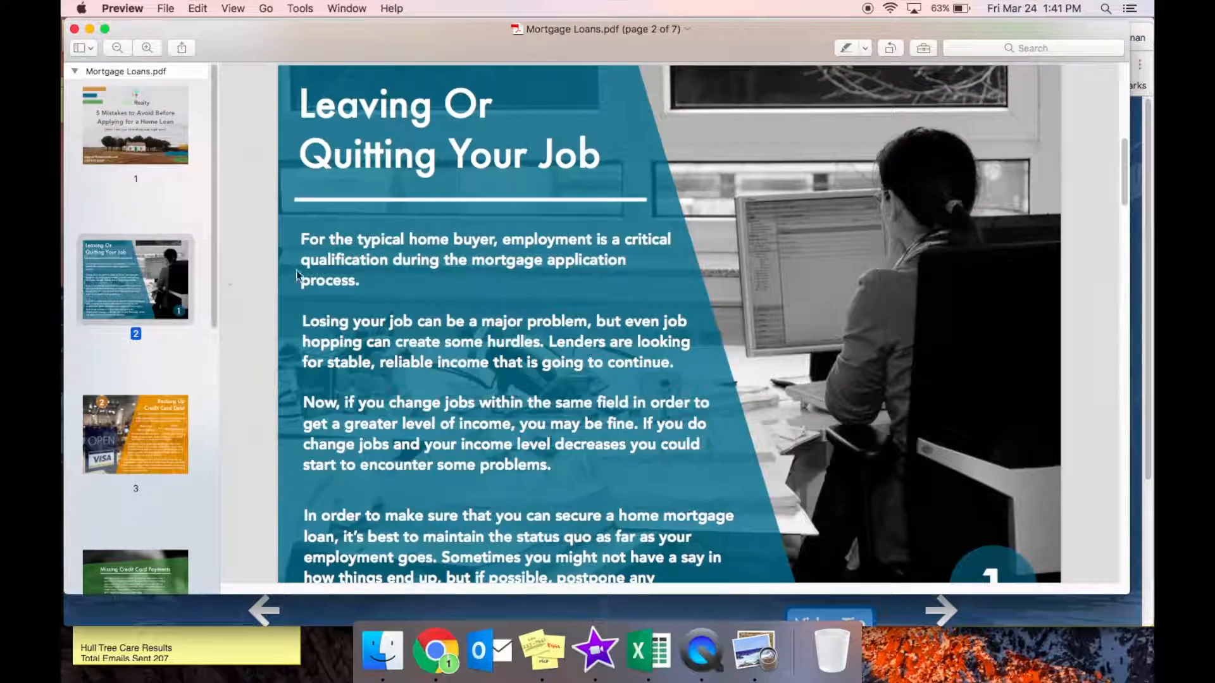
scroll(516, 289, "down", 10)
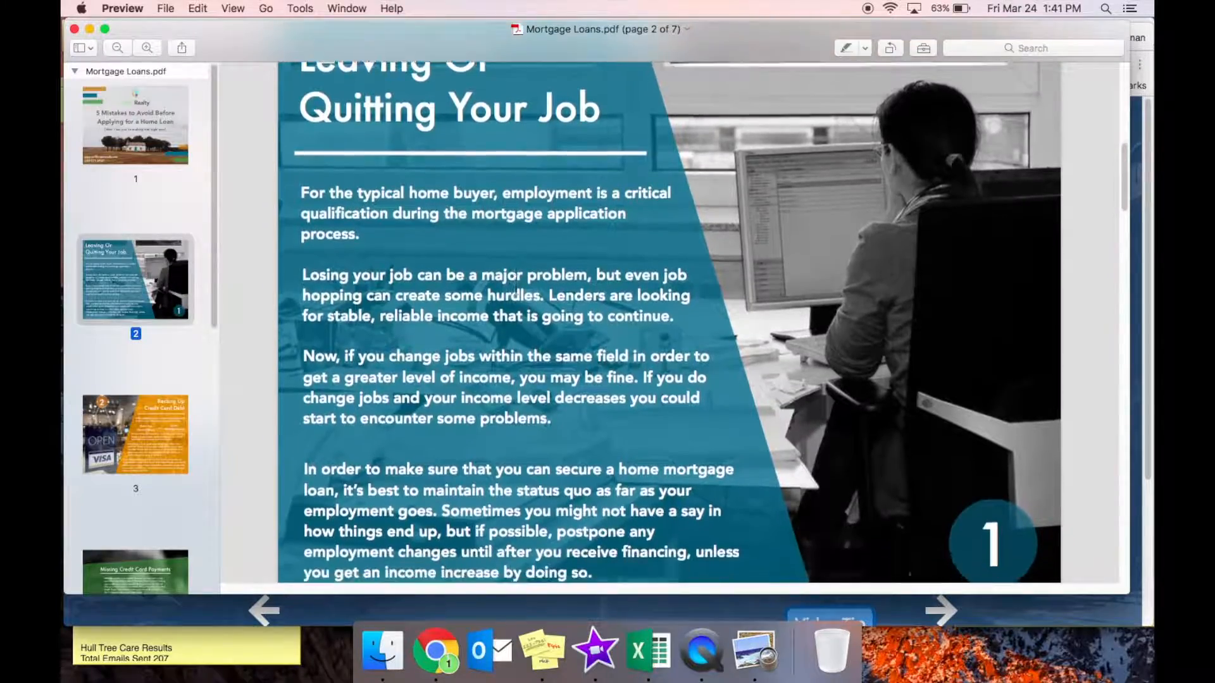
scroll(516, 289, "down", 8)
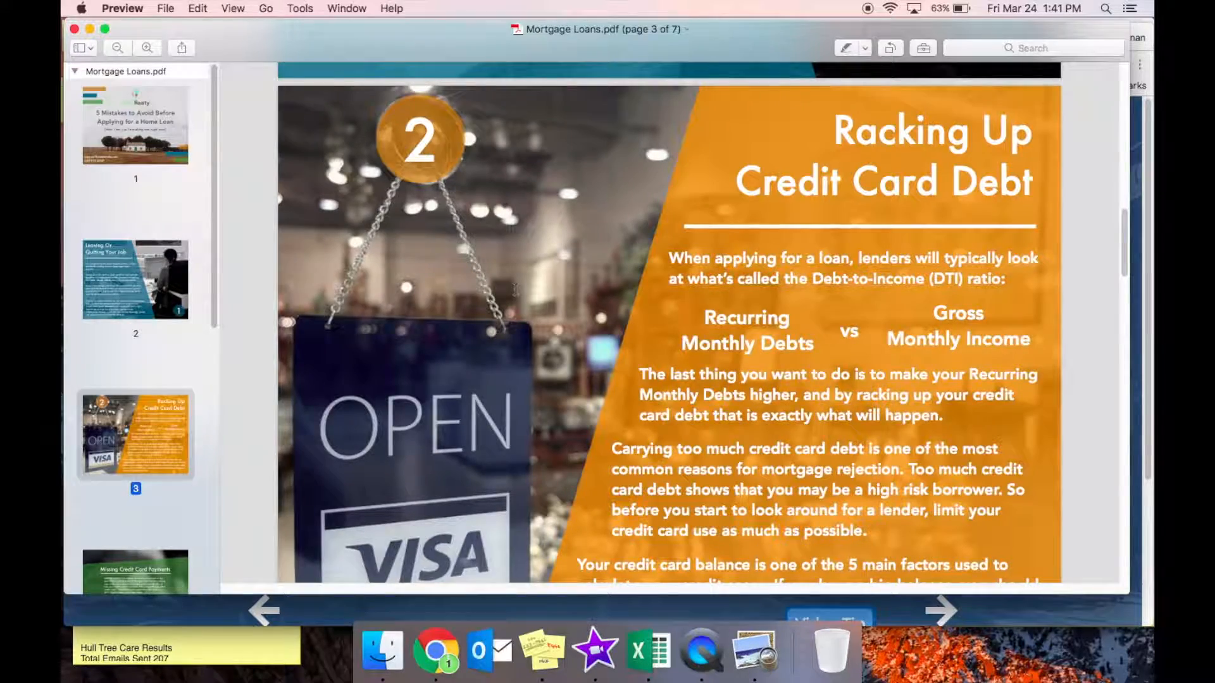
scroll(515, 290, "down", 5)
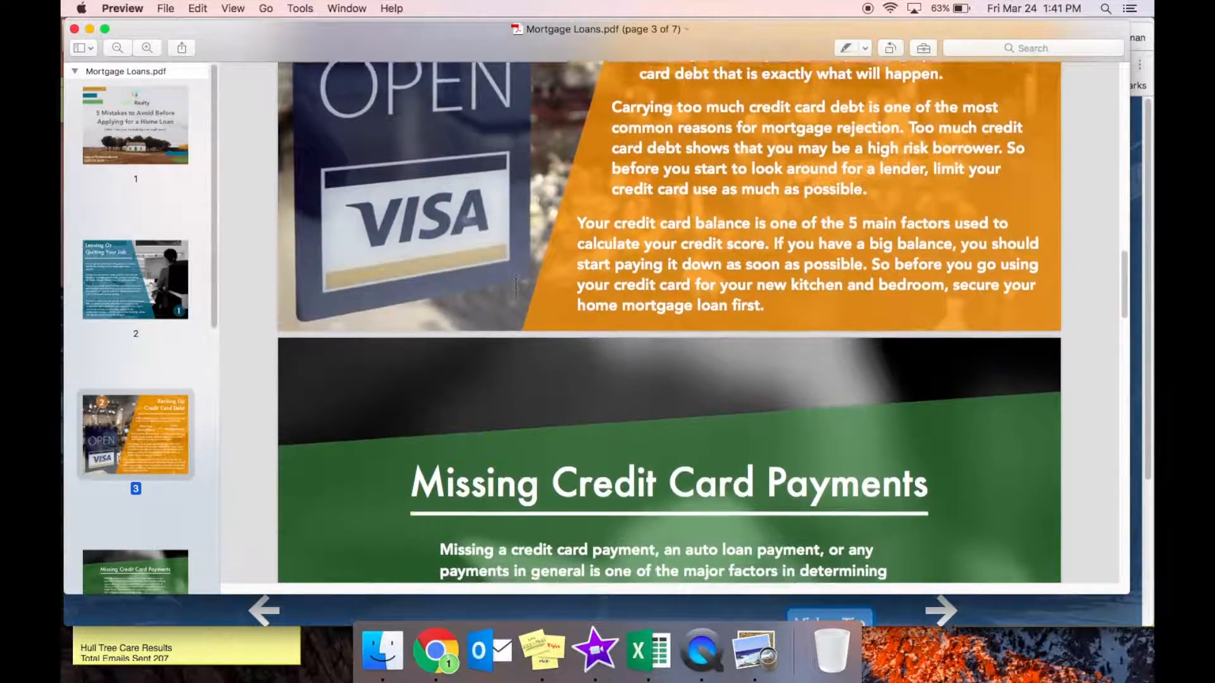
scroll(516, 290, "down", 6)
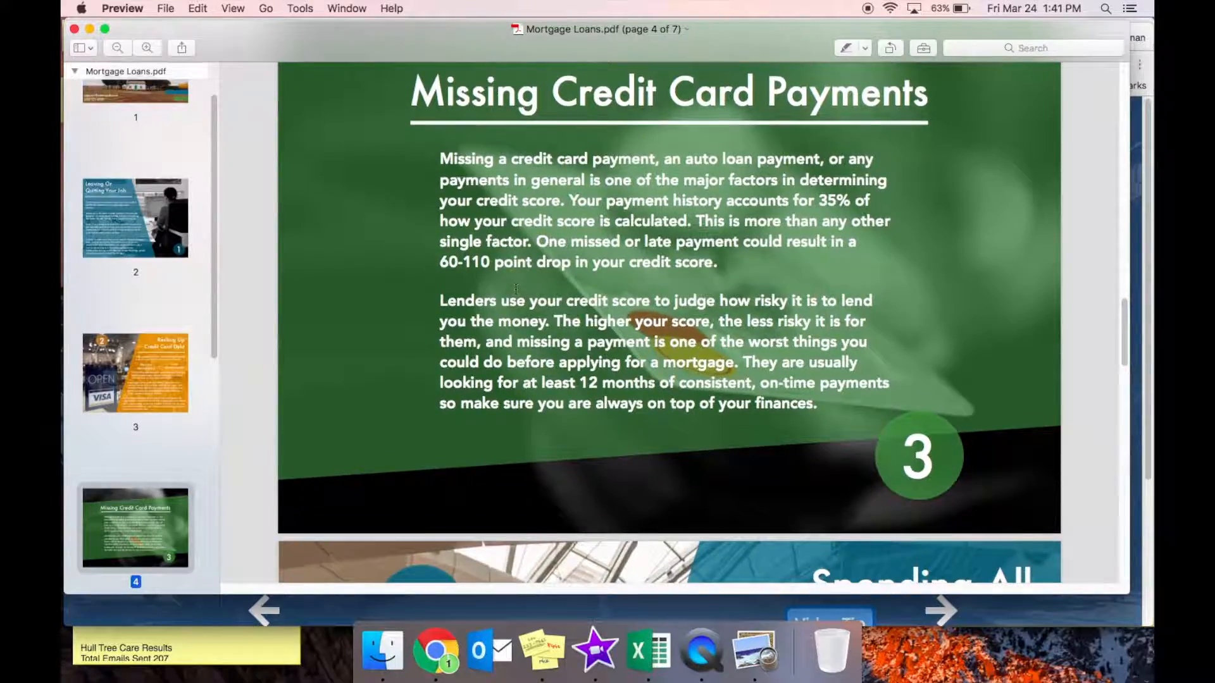
scroll(515, 289, "down", 7)
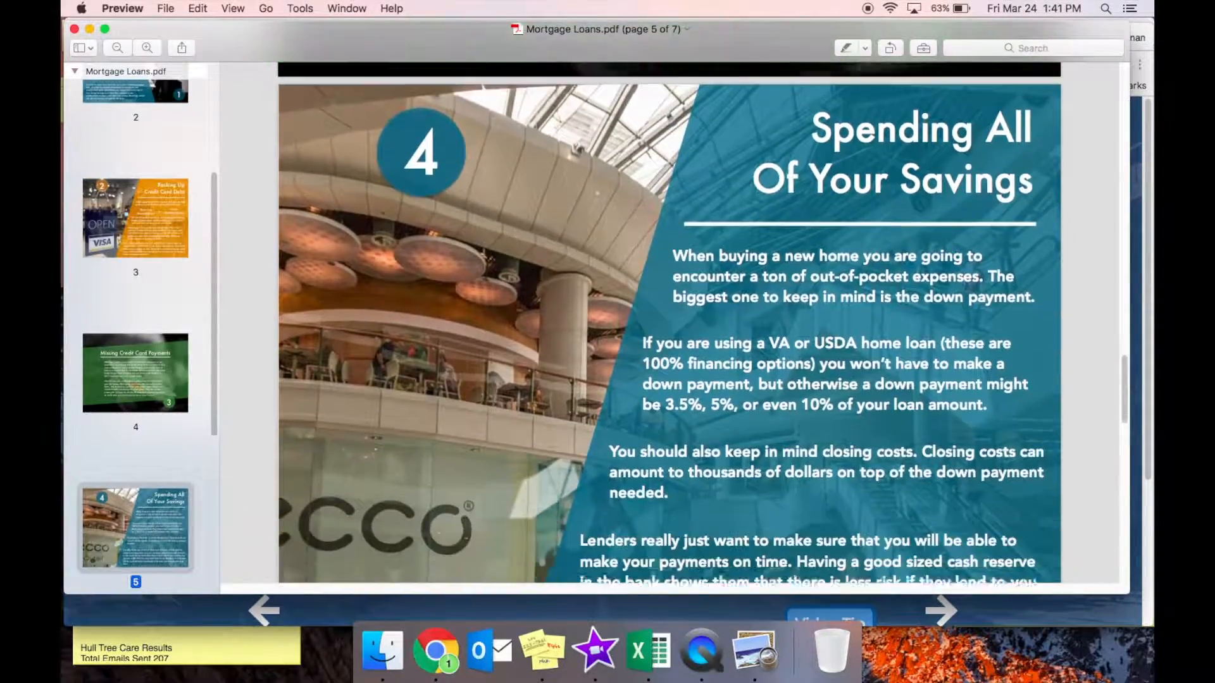
scroll(515, 279, "down", 8)
scroll(515, 278, "down", 8)
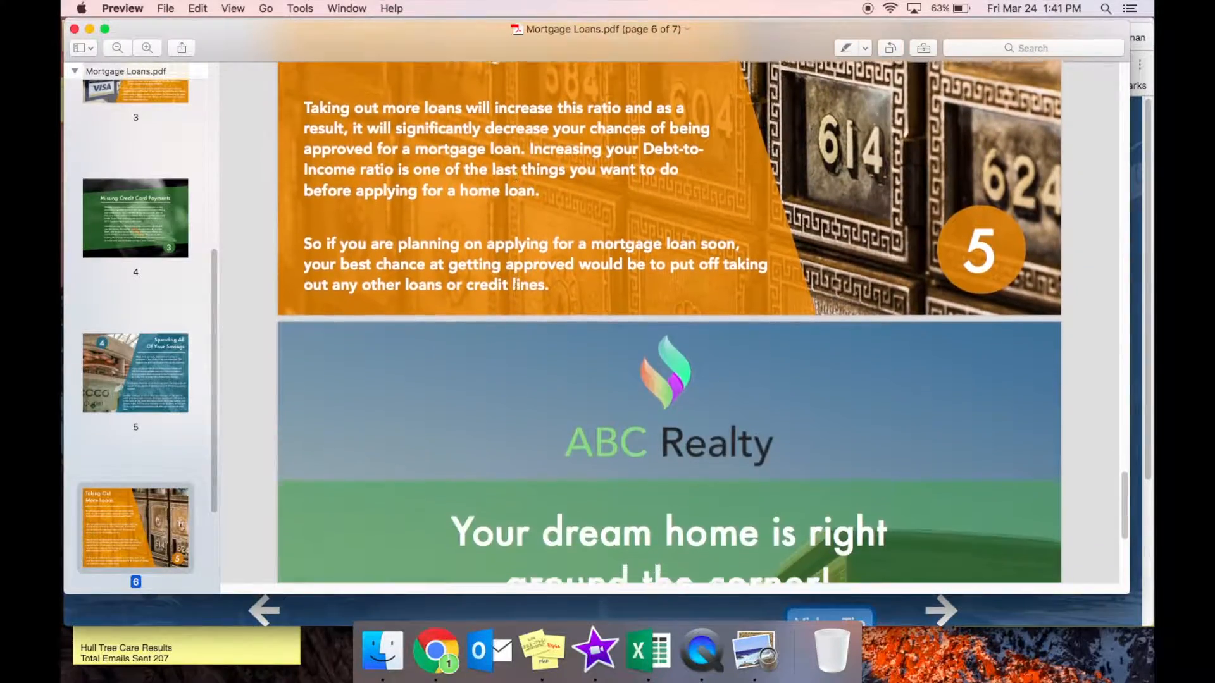
scroll(515, 285, "down", 8)
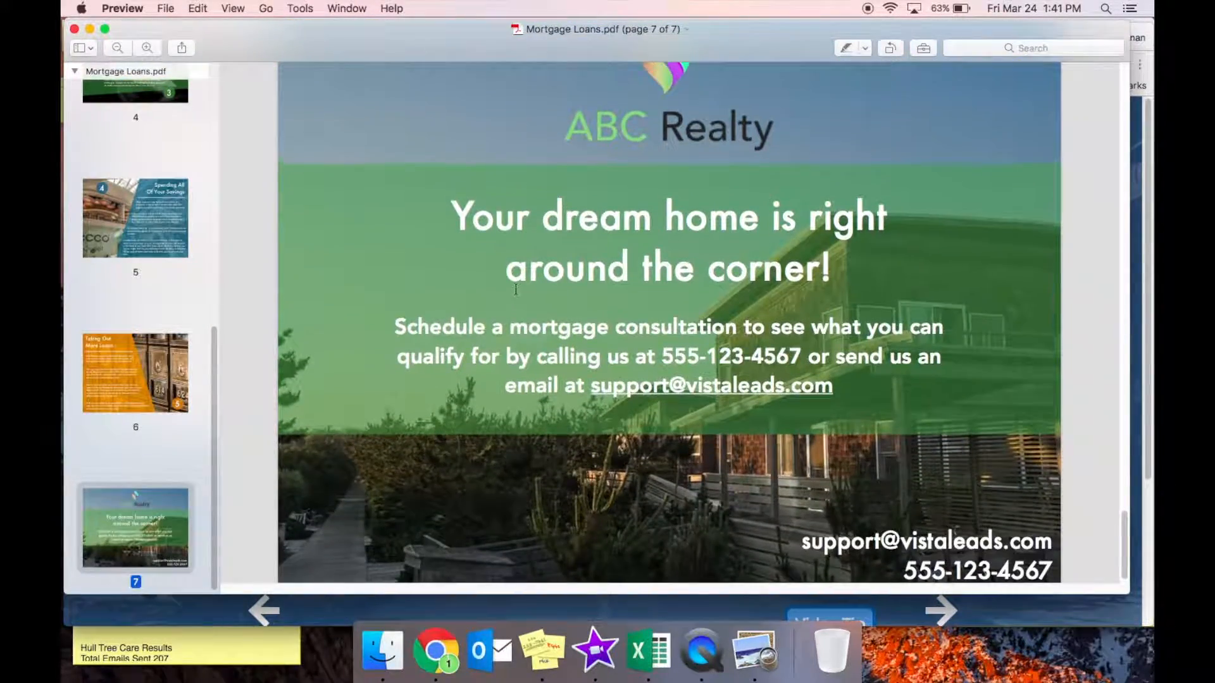
scroll(516, 289, "up", 2)
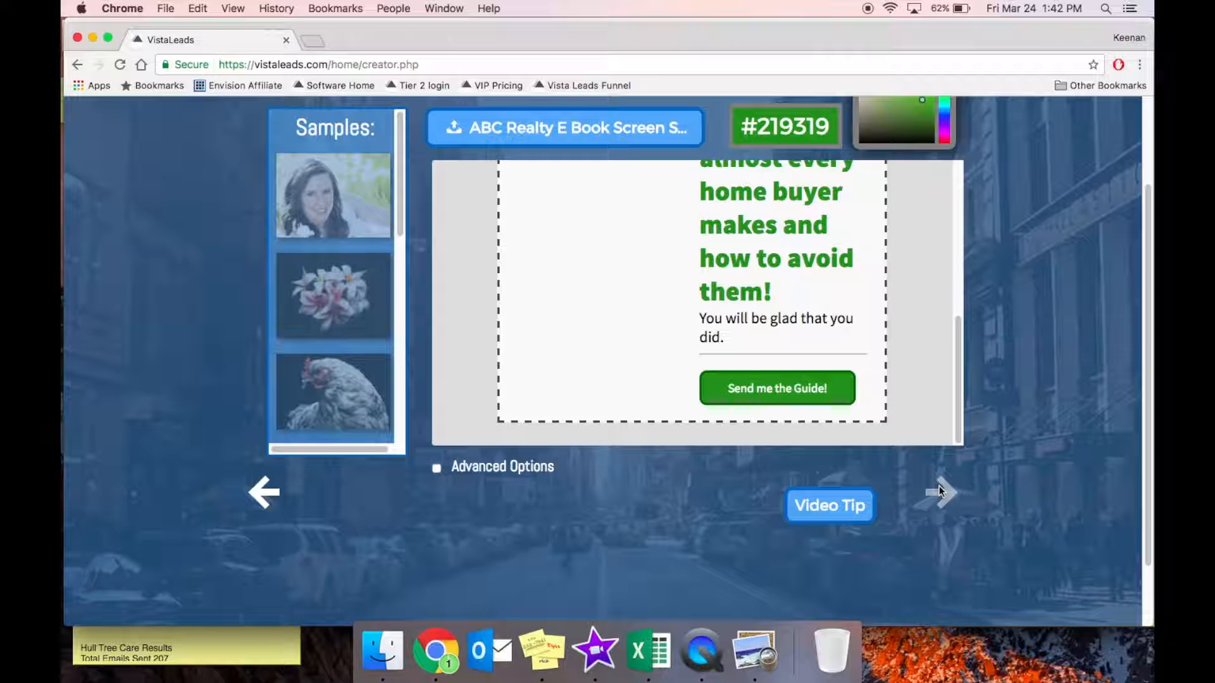
On the email follow-up step, set the subject to 'It's time to discover the 5 home buying mistakes that could cost you thousands!'.
left_click(939, 488)
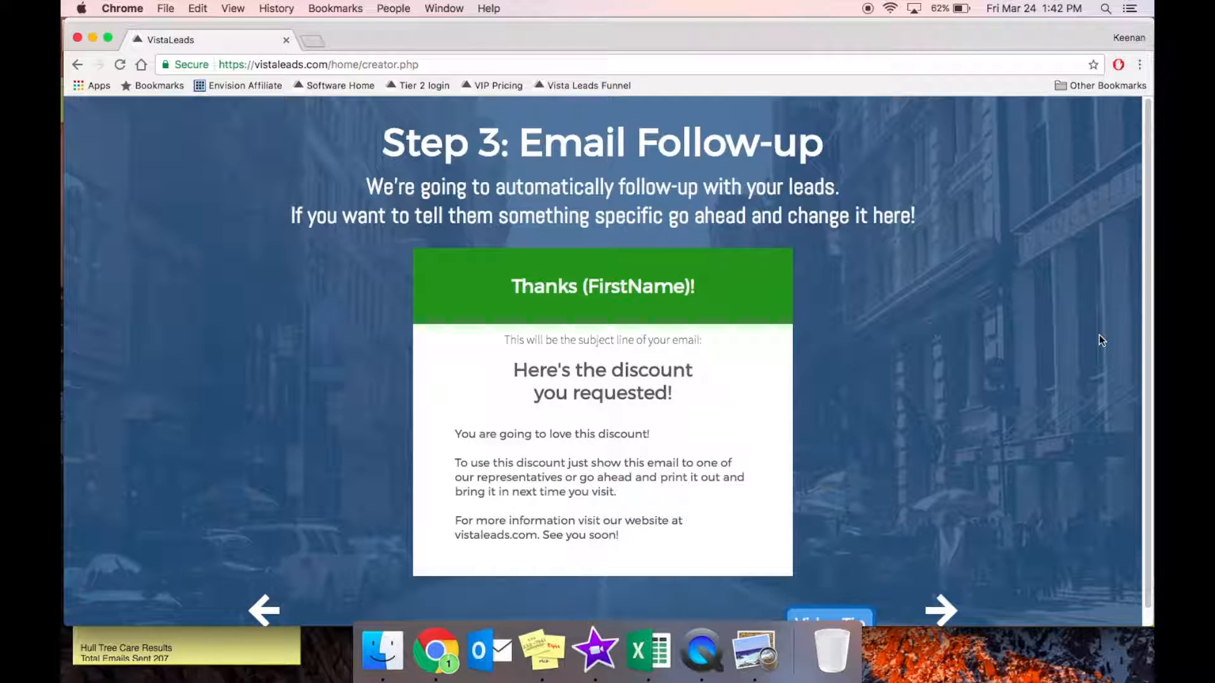
left_click(595, 389)
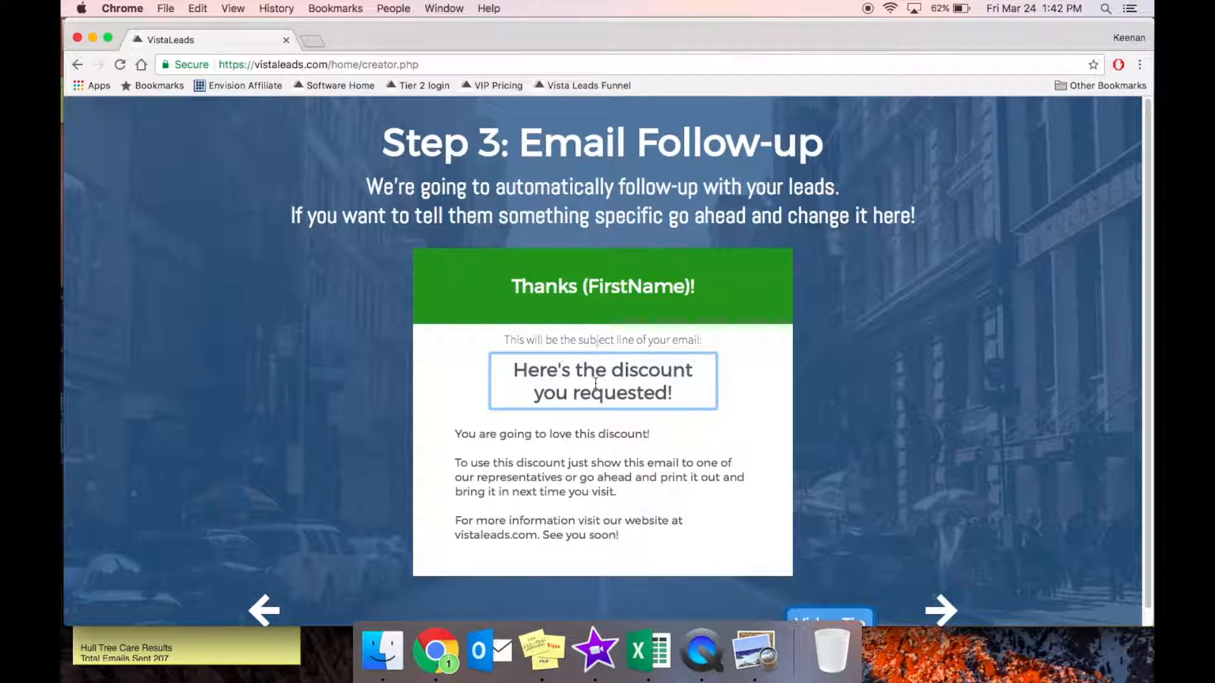
triple_click(596, 383)
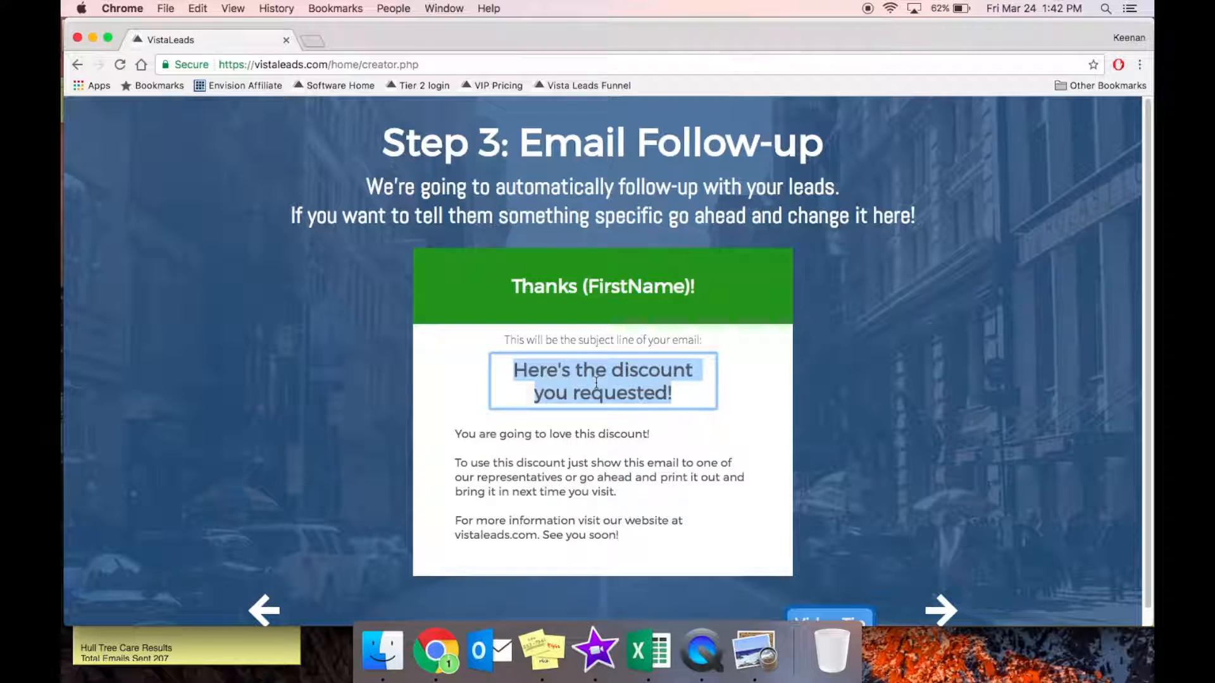
type("H")
type("It's time to discover")
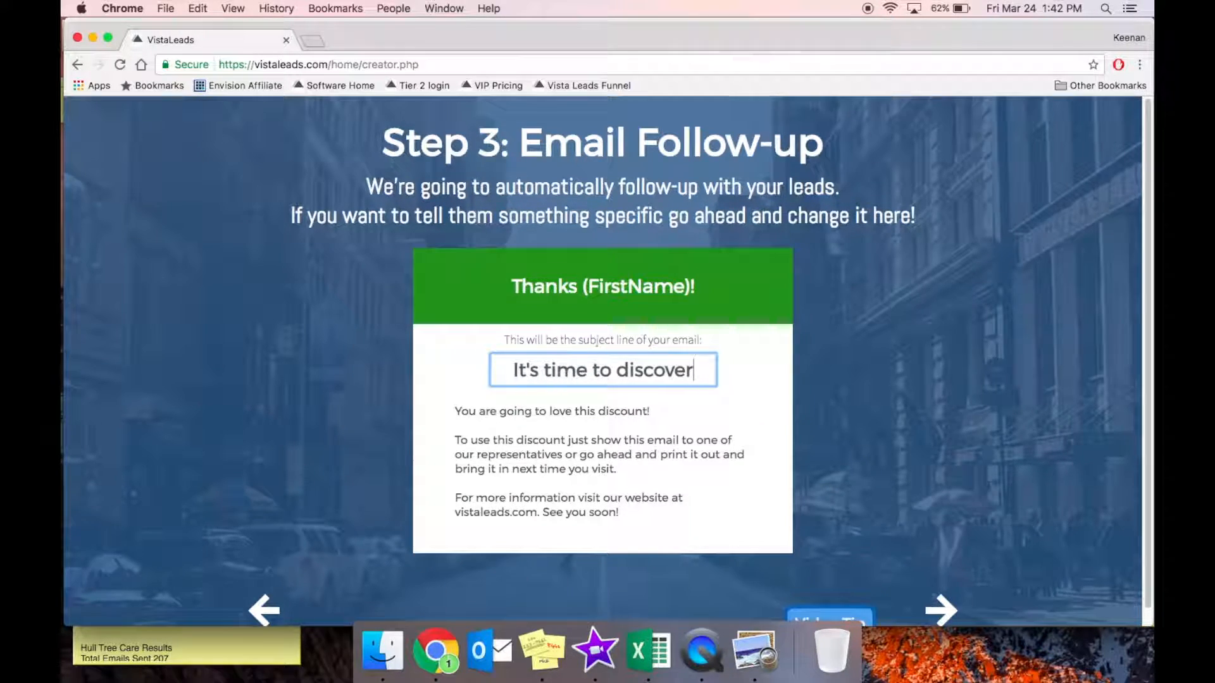
type(" the 5 home buying mistakes that could cost you thousands!")
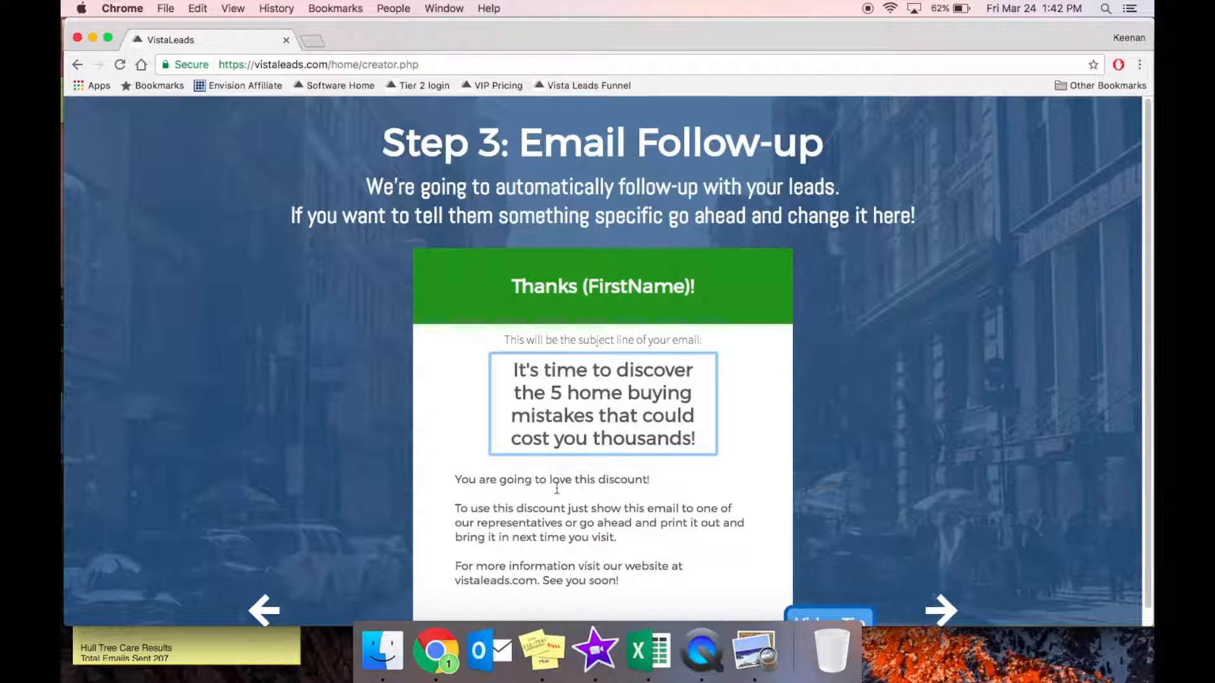
scroll(557, 488, "down", 1)
Replace the email body with an opening thanking the reader for the '5 Mistakes' guide.
triple_click(557, 487)
key("super+a")
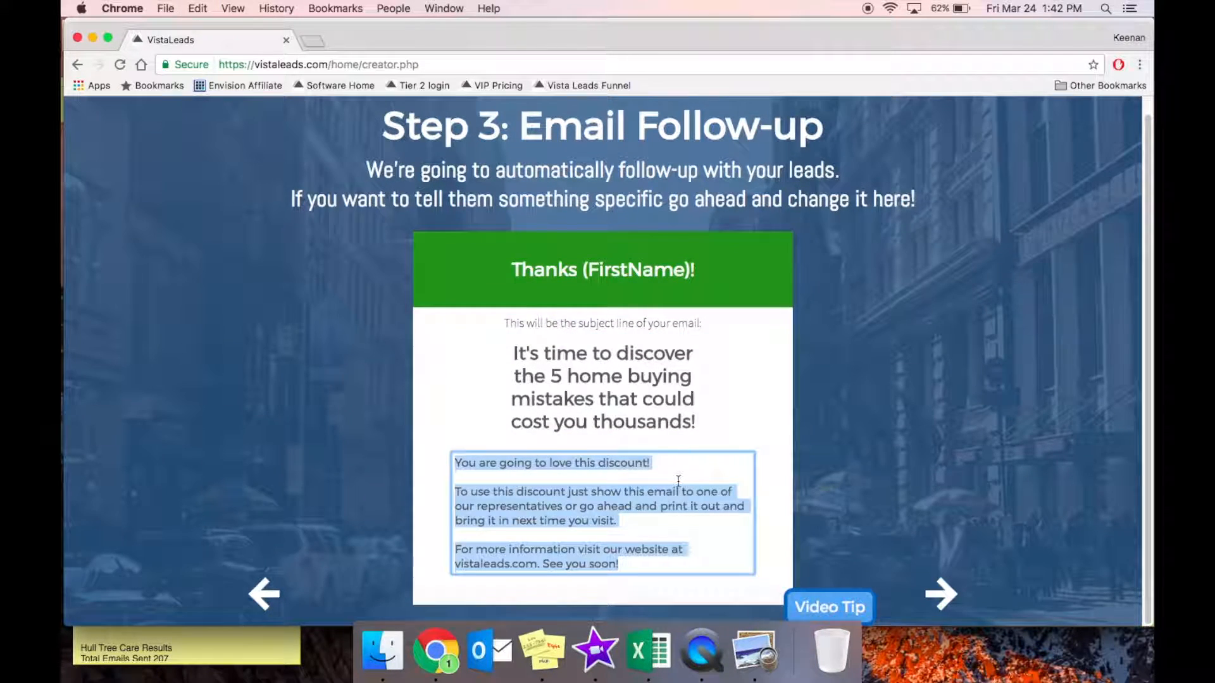
key("BackSpace")
type("I am so glad you requested our complimentary guide, \"5 Mistakes to Avoid Before A")
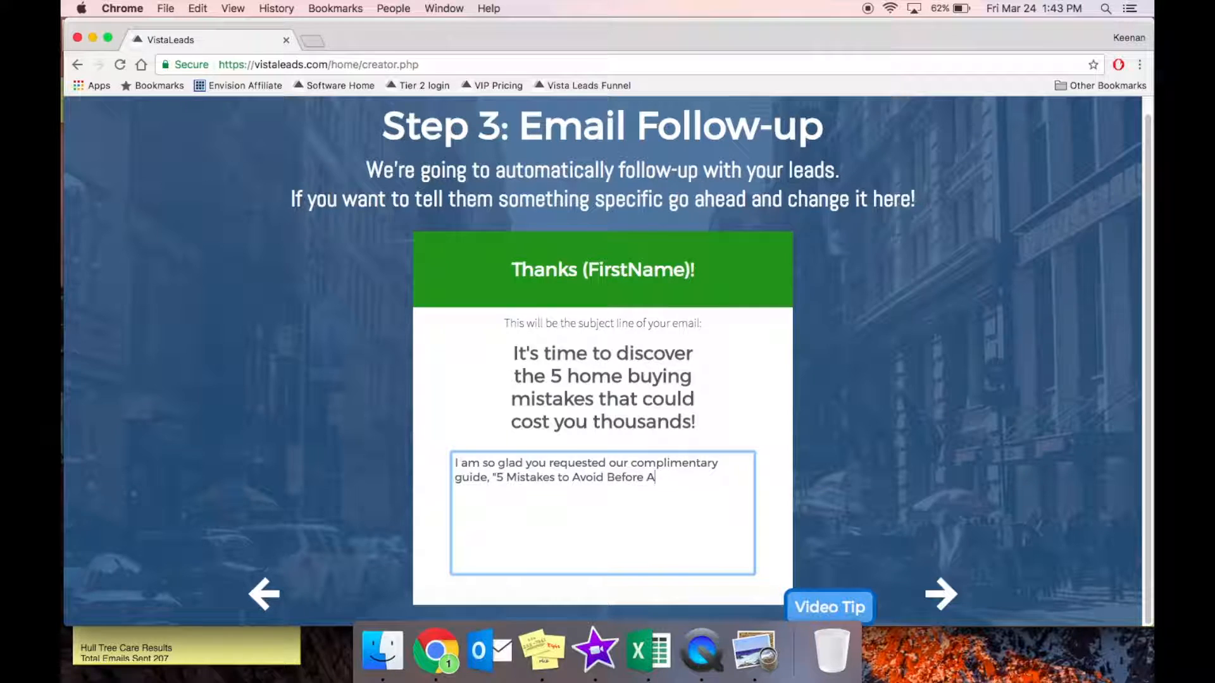
type("pplying for a Home Lo")
type("an\".")
key("BackSpace")
type("!")
key("Return")
key("Return")
Add a paragraph about buyers losing their dream home over simple mistakes with major consequences.
type("Far too of")
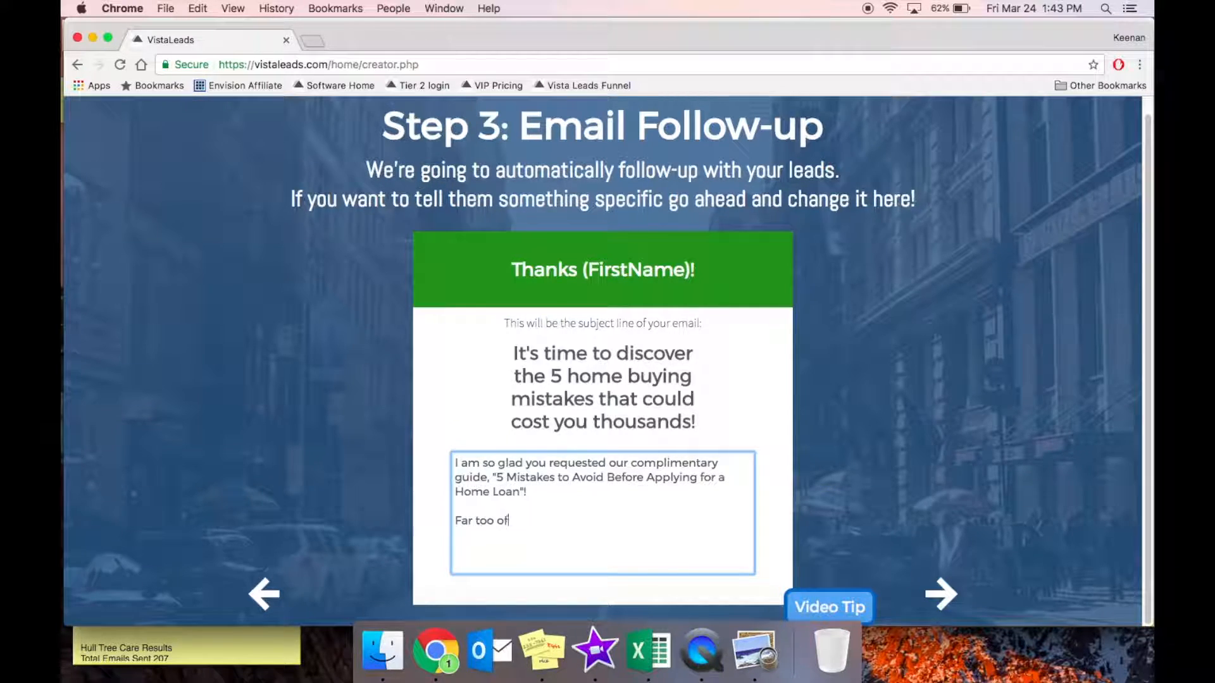
type("ten I have people come t")
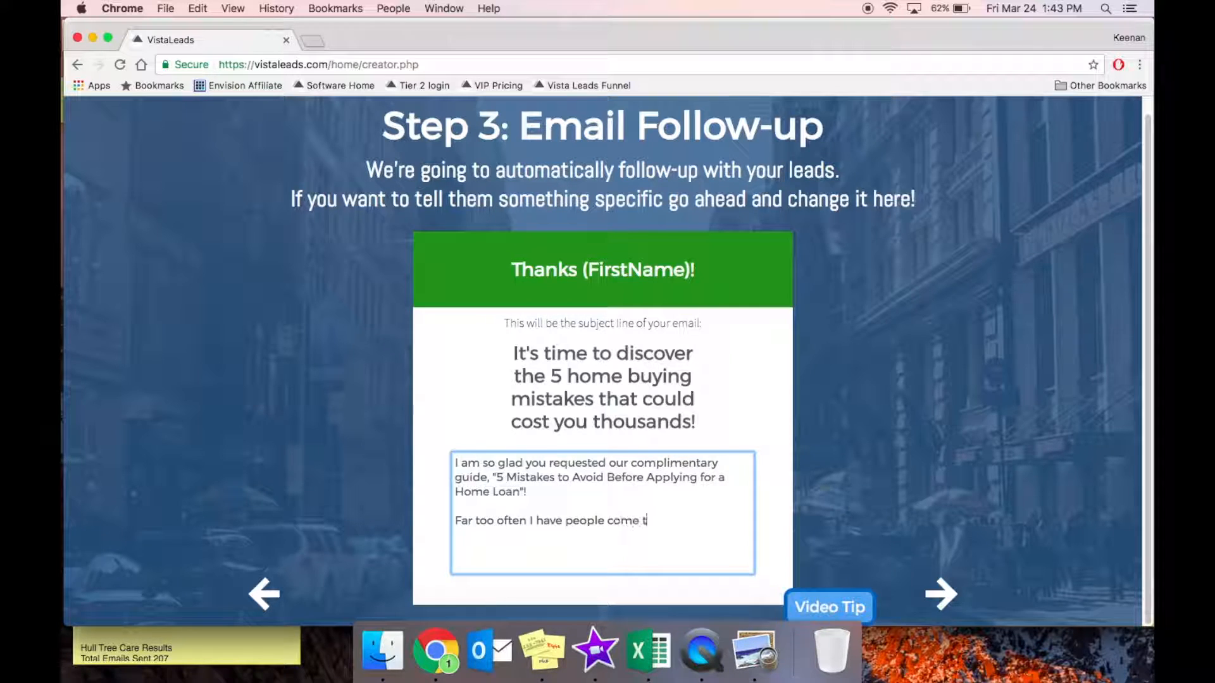
type("o me and express their disappointment after losing their d")
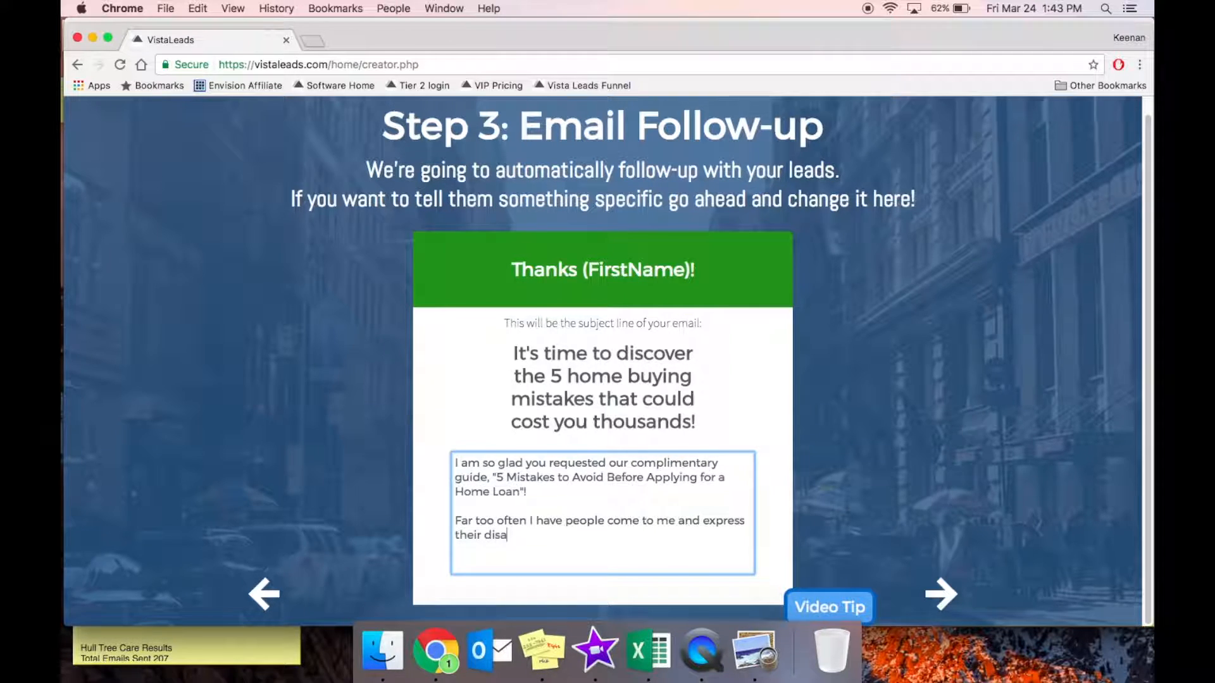
key("BackSpace")
key("BackSpace")
key("BackSpace")
key("BackSpace")
type("opportunity to bu")
key("BackSpace")
key("BackSpace")
type("purchase th")
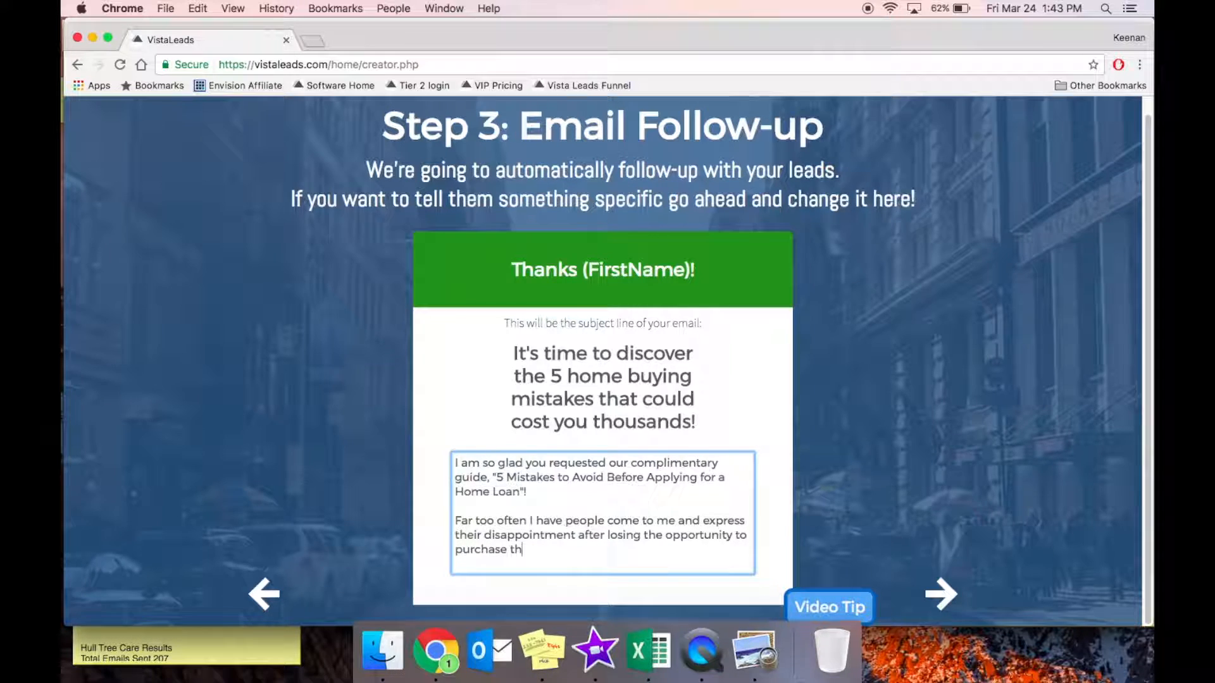
type("eir dream home. It breaks my heart every time I hear ")
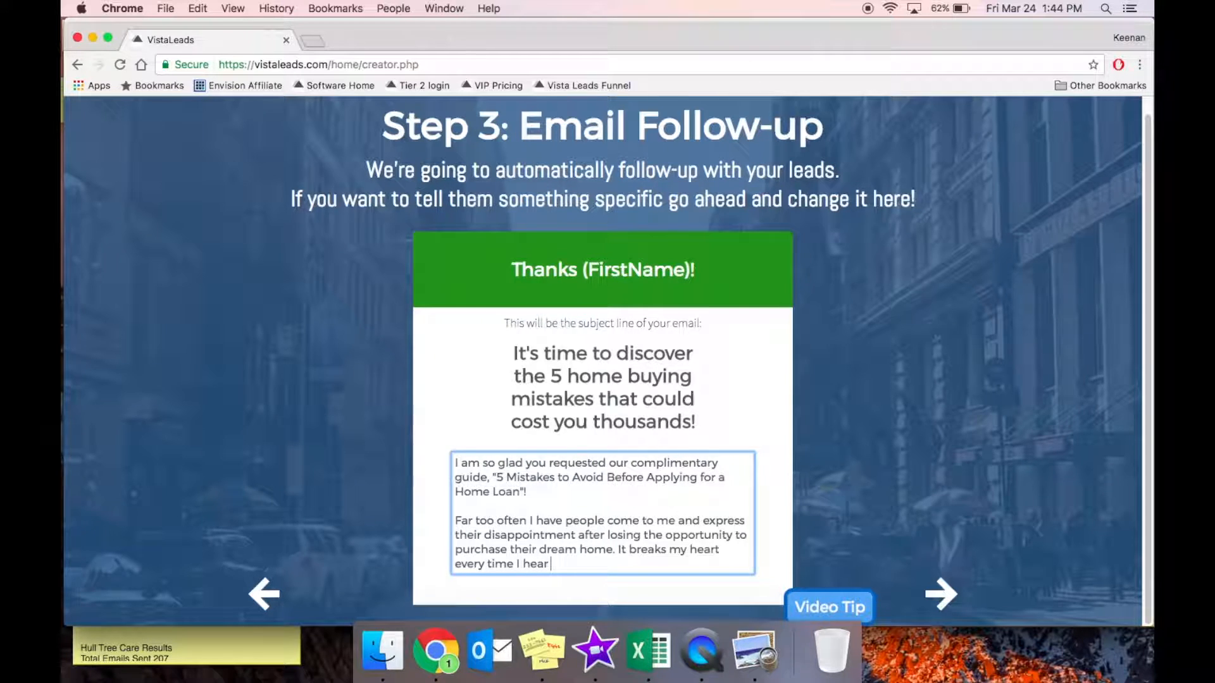
type("tome simple mistake")
left_click(552, 565)
type("that")
left_click(712, 565)
type("could have such a major consequence.")
Add the 'Lucky for you' top 5 mistakes paragraph and a promise to reach back out tomorrow.
key("Return")
key("Return")
type("Lucky for you, you are about to discover what the top 5 mistakes home buyers make when they")
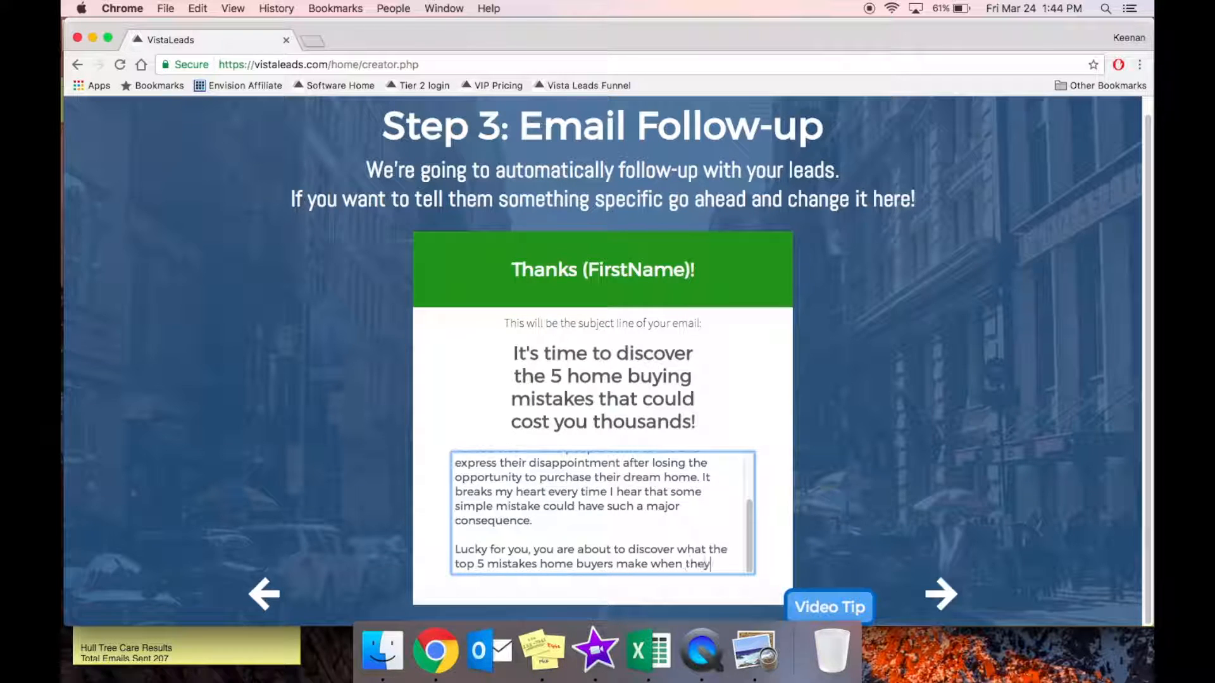
type(" apply for a home loan.")
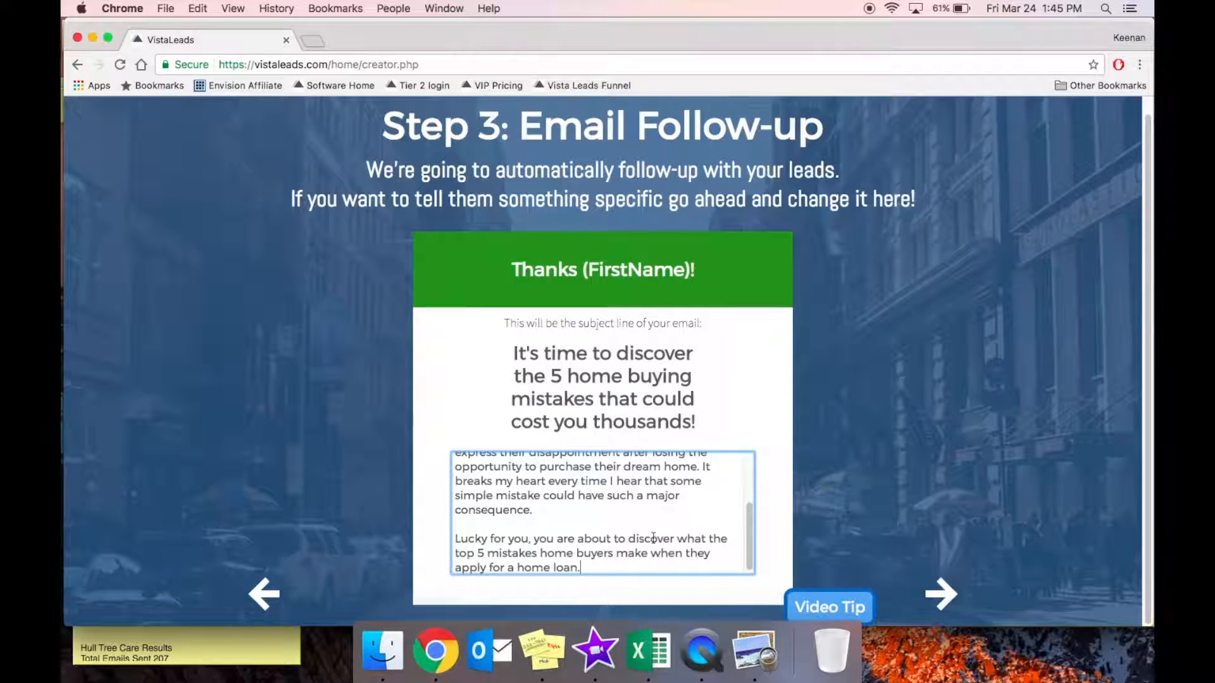
type(".. and HOW TO AVOID THEM!")
key("Return")
key("Return")
type("I will let you get to reading the guide but I will talk to ")
type("you")
key("BackSpace")
key("BackSpace")
key("BackSpace")
key("BackSpace")
key("BackSpace")
key("BackSpace")
key("BackSpace")
key("BackSpace")
key("BackSpace")
key("BackSpace")
key("BackSpace")
type("reach back out tomorrow to ")
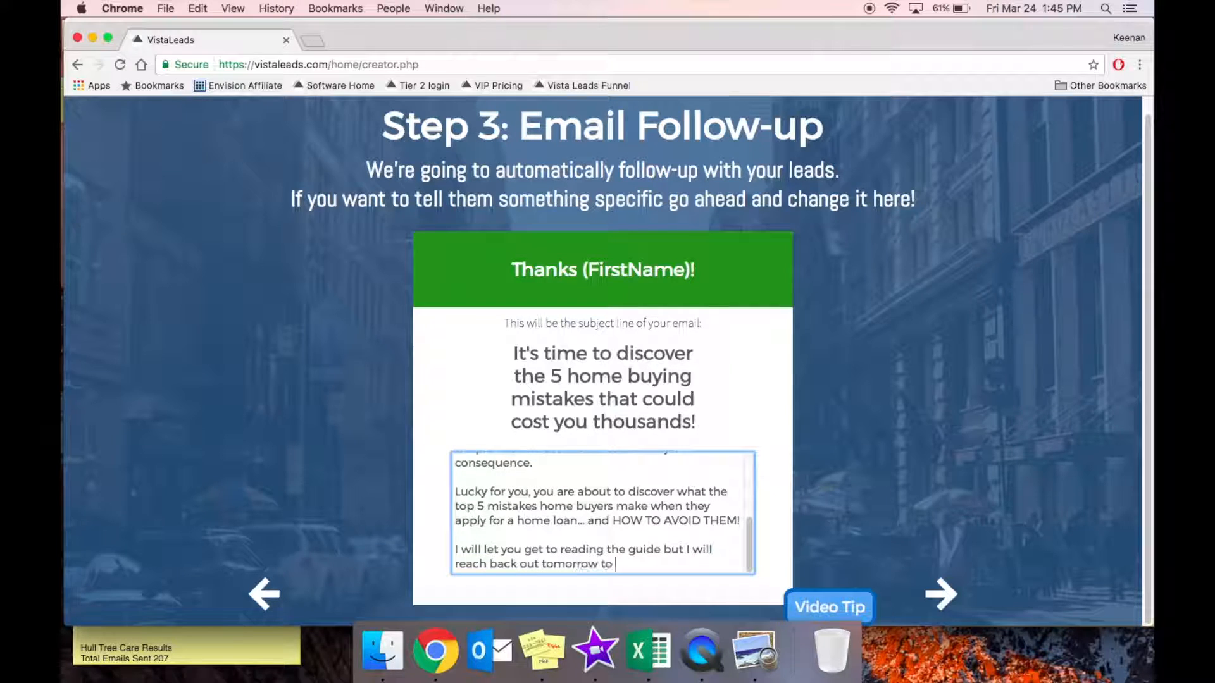
type("see what you thought about the guide!")
Sign off with 'Your friend,', the sender's name and ABC Realty on separate lines.
key("Return")
key("Return")
type("Your friend,")
key("Return")
key("Return")
type("Keenan")
key("Return")
type("ABC Realty")
key("Return")
left_click(568, 541)
key("Return")
Add the phone number on a new last line of the email signature.
scroll(553, 560, "down", 1)
left_click(553, 567)
type("23.456.7890")
Review the email, then advance to the final 'You're almost done!' publish step.
scroll(569, 541, "up", 10)
scroll(568, 541, "down", 10)
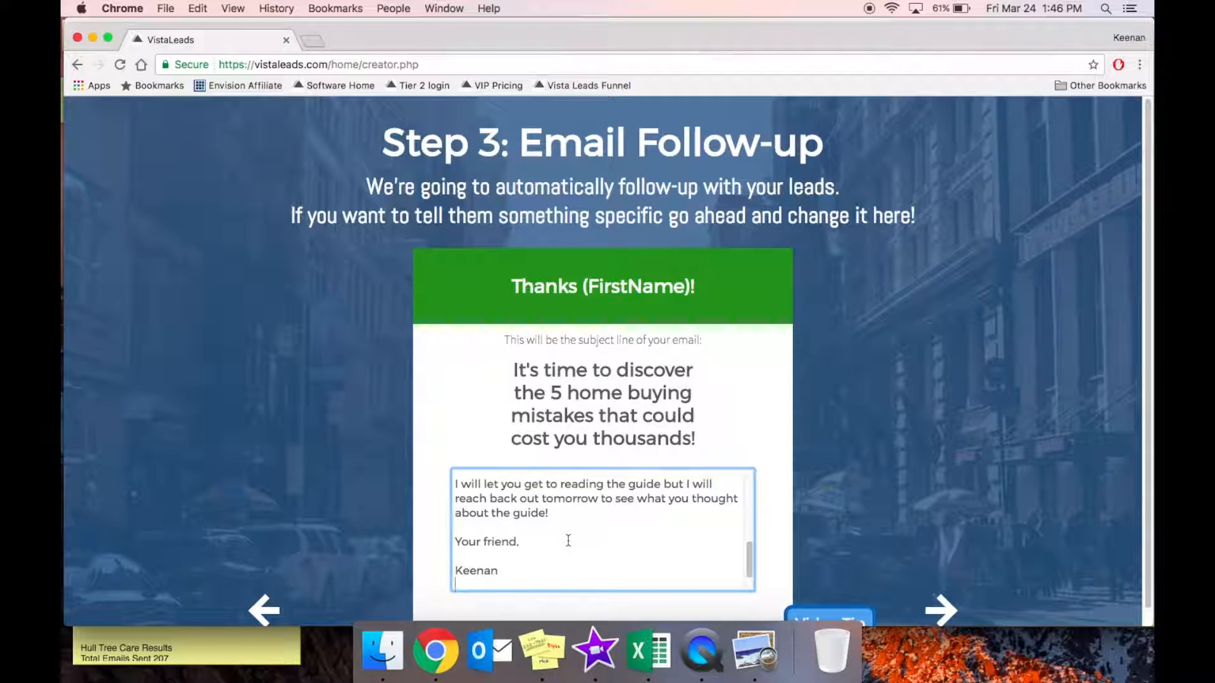
scroll(568, 540, "up", 3)
scroll(568, 541, "down", 2)
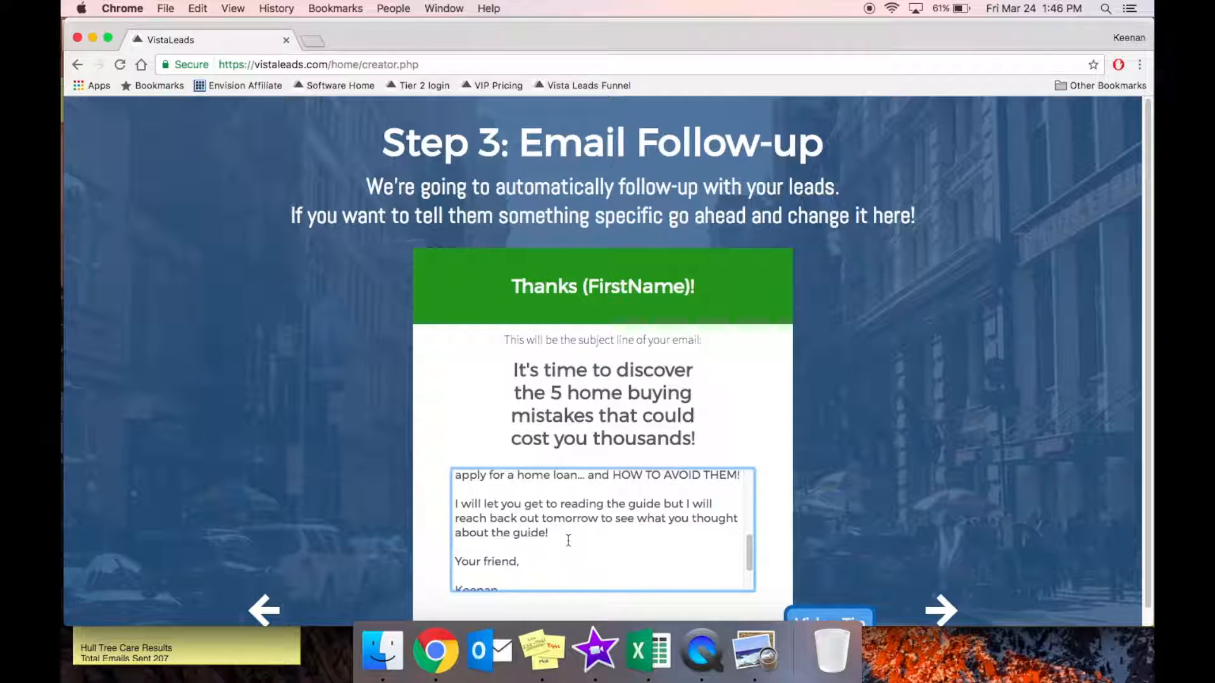
scroll(568, 541, "up", 5)
scroll(568, 540, "up", 2)
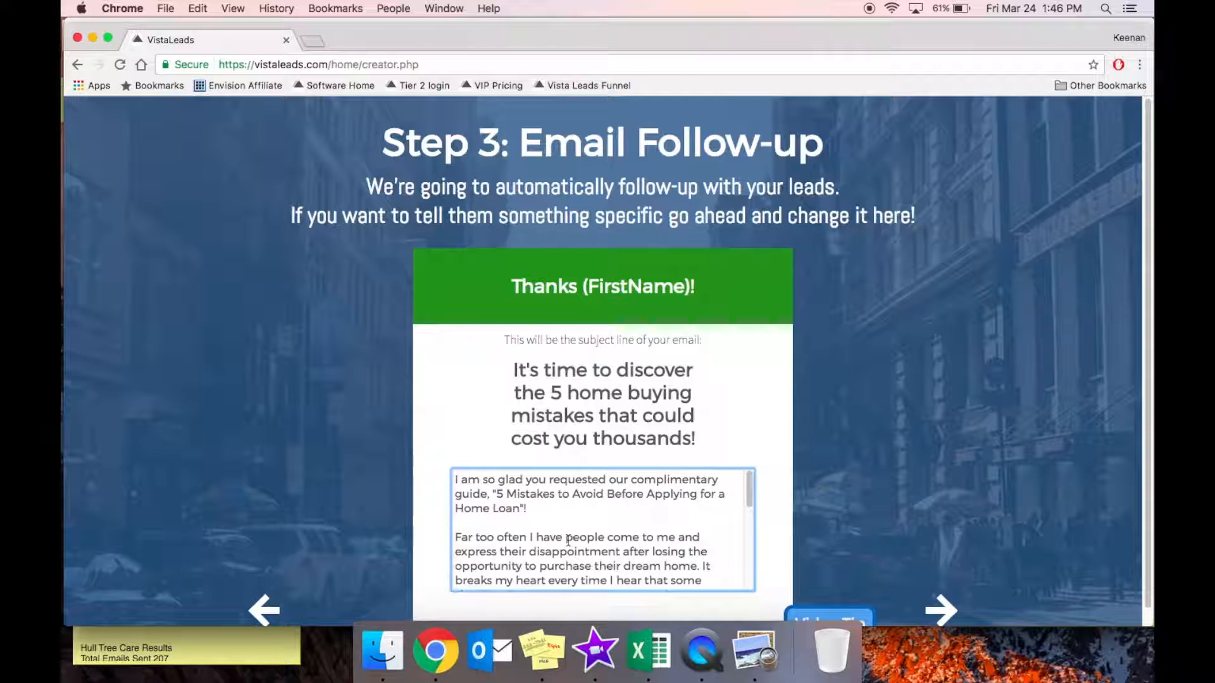
scroll(567, 541, "down", 5)
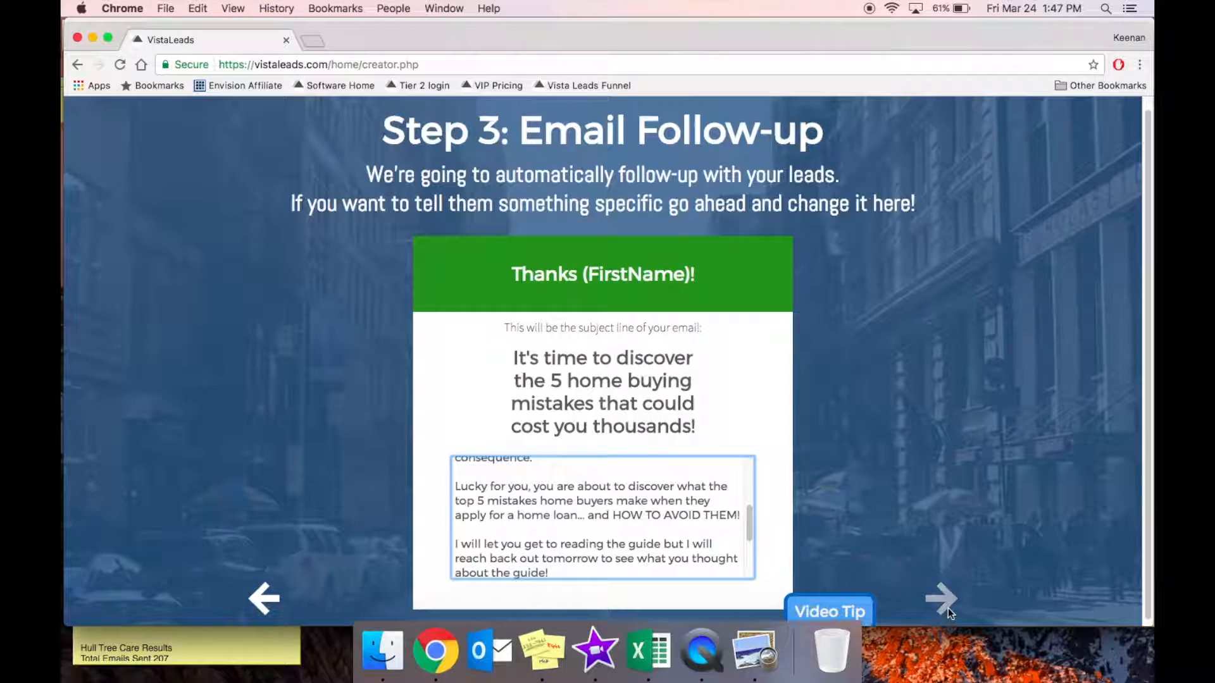
left_click(947, 602)
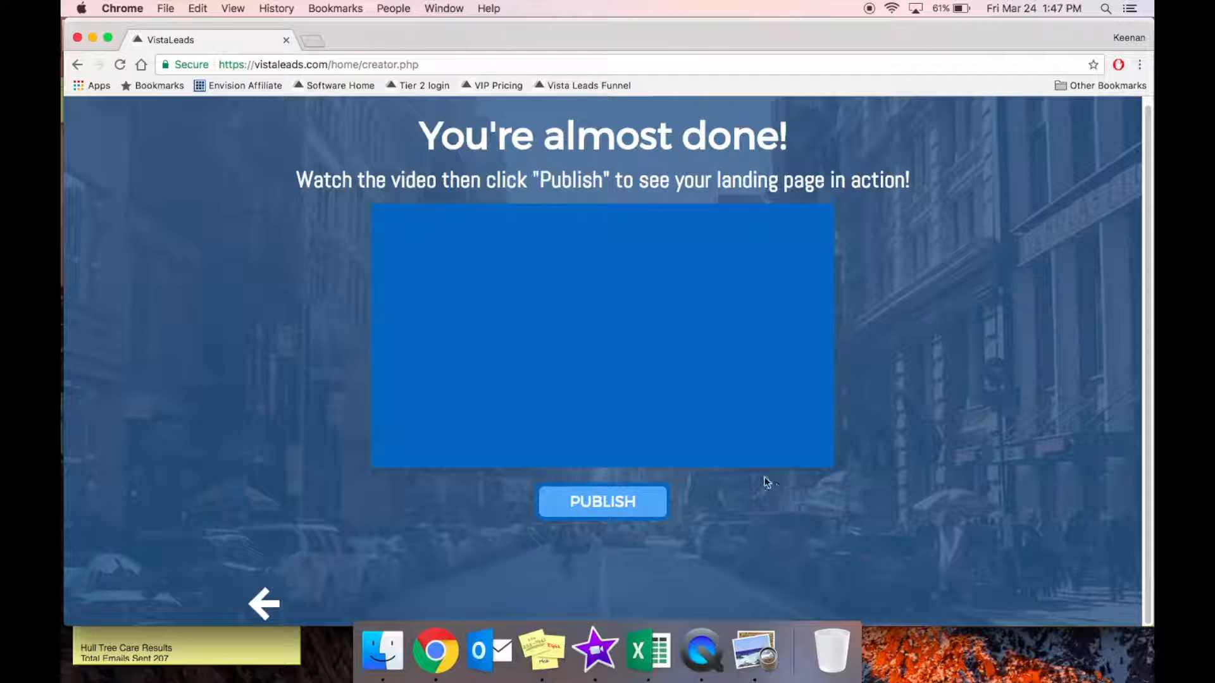
Publish the landing page so it opens live at valuesumo.com/abcrealty2 in a new tab.
left_click(611, 510)
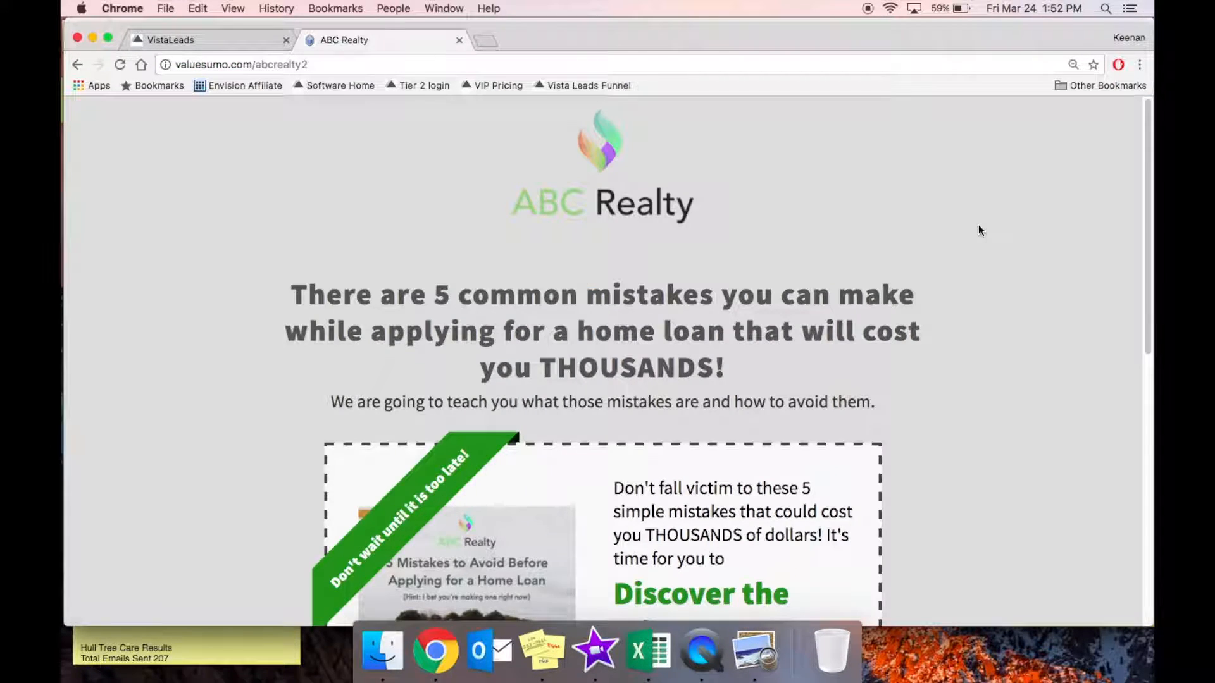
Scroll through the live ABC Realty page and pull its tab out into its own window.
scroll(978, 225, "down", 1)
scroll(978, 230, "down", 5)
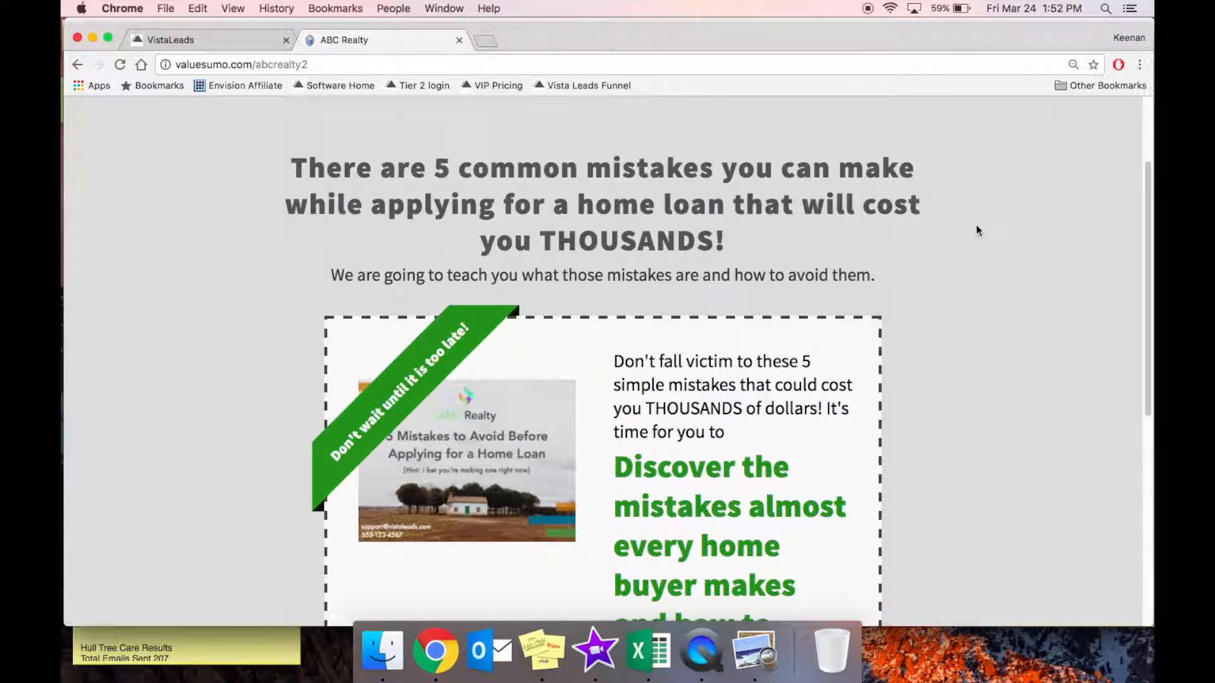
scroll(978, 230, "down", 2)
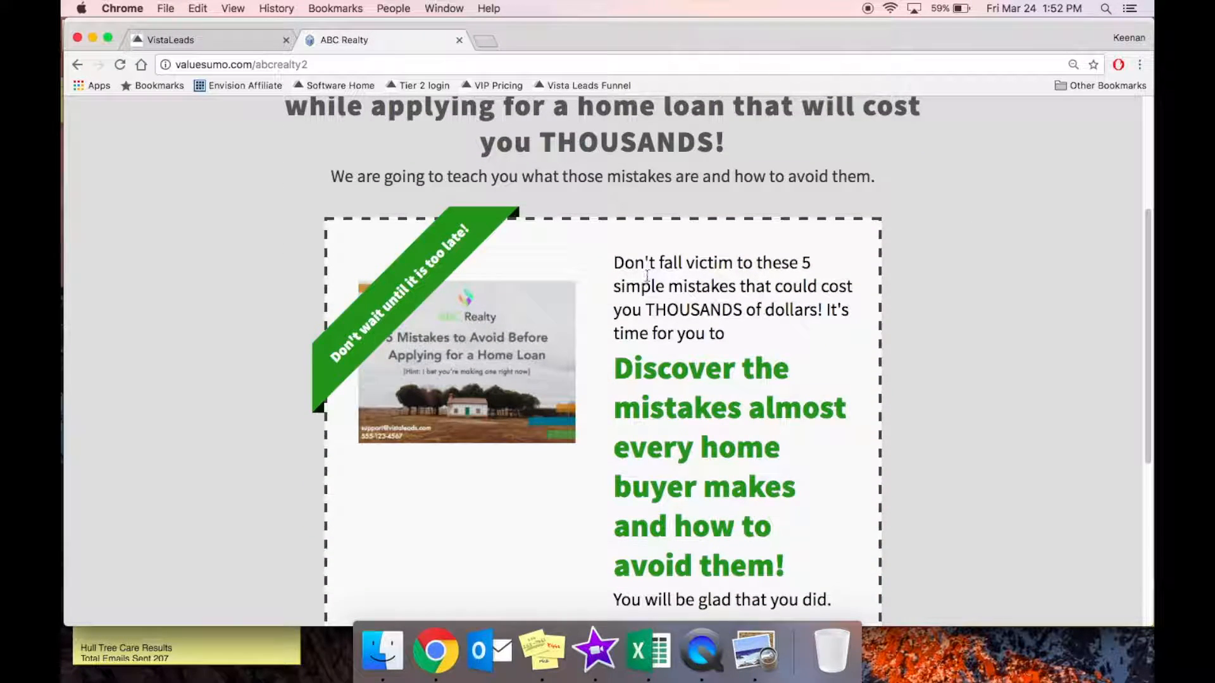
scroll(632, 272, "down", 3)
scroll(679, 245, "down", 7)
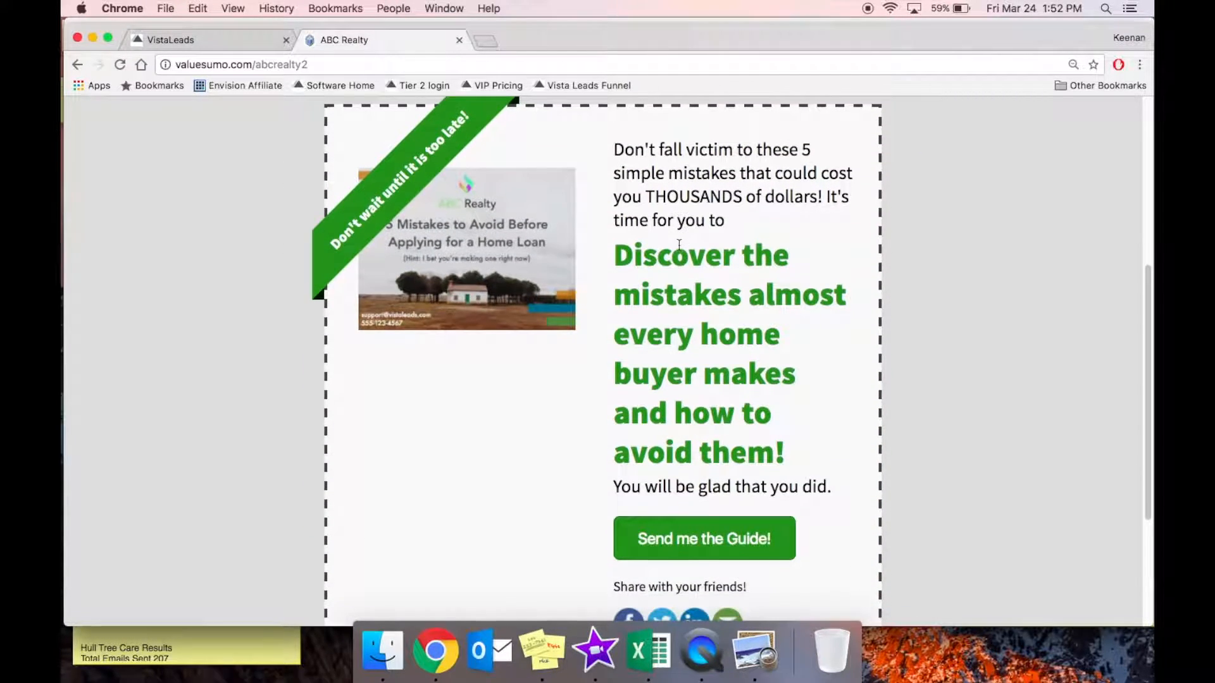
scroll(679, 245, "up", 4)
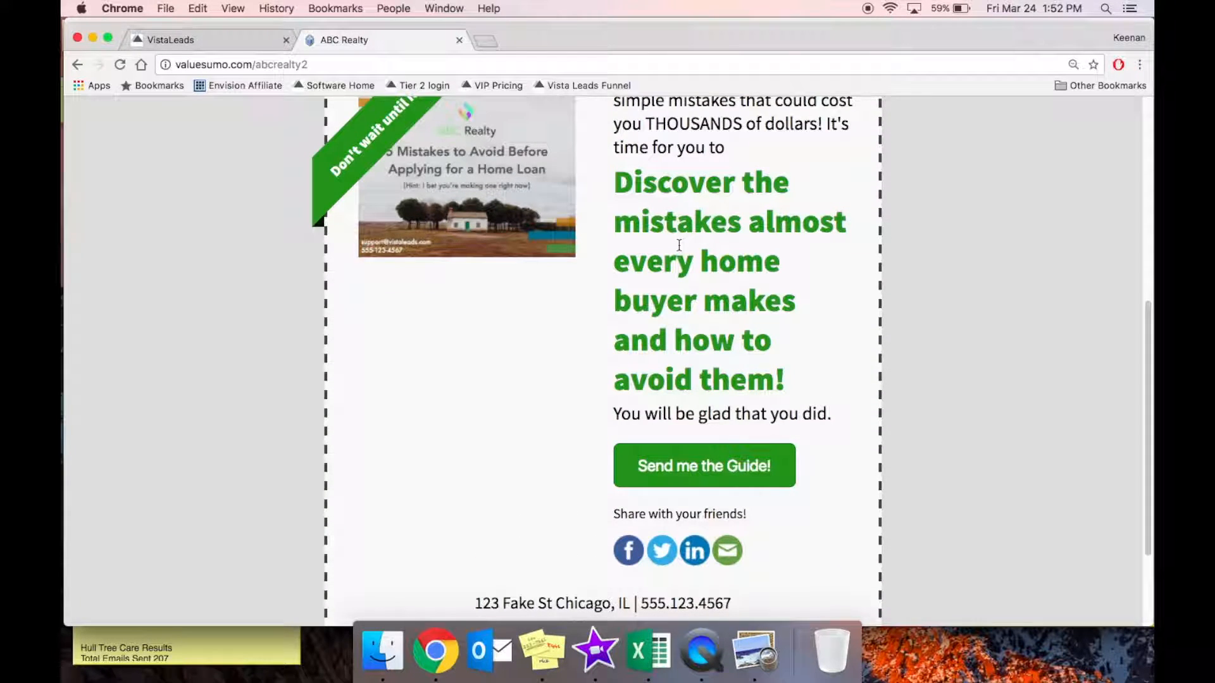
scroll(678, 246, "up", 5)
left_click_drag(420, 38, 374, 61)
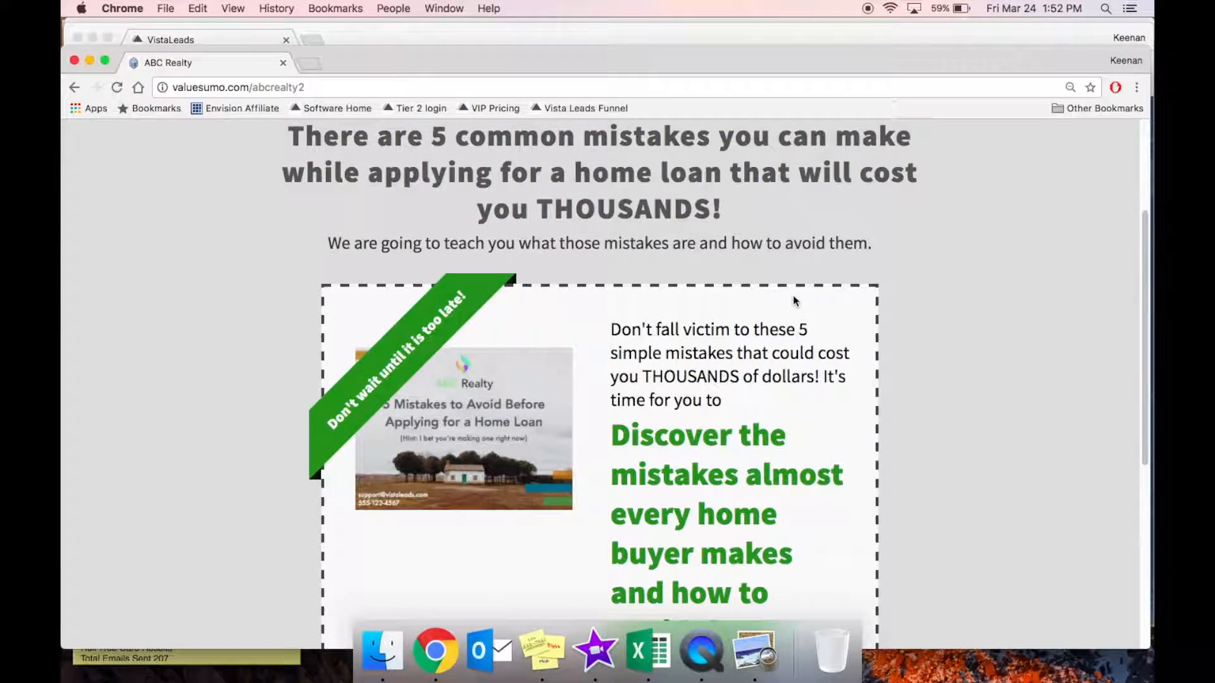
Narrow the landing page window to phone width and scroll through the mobile layout.
scroll(798, 297, "up", 6)
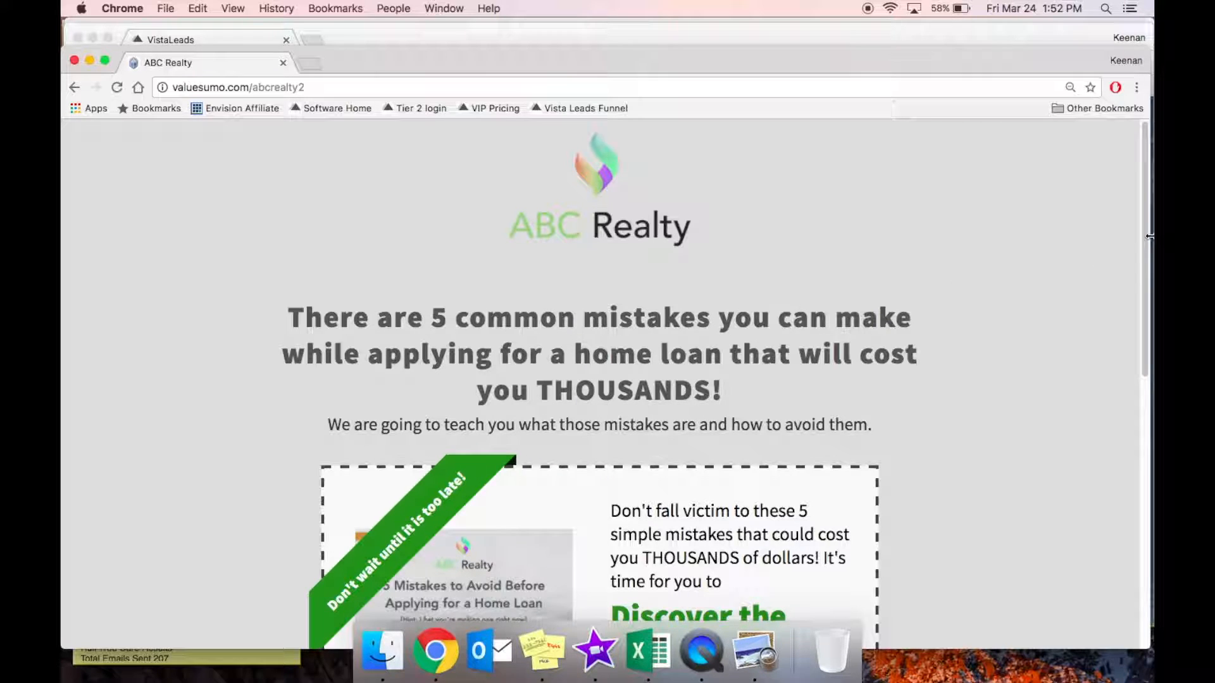
left_click_drag(997, 221, 312, 150)
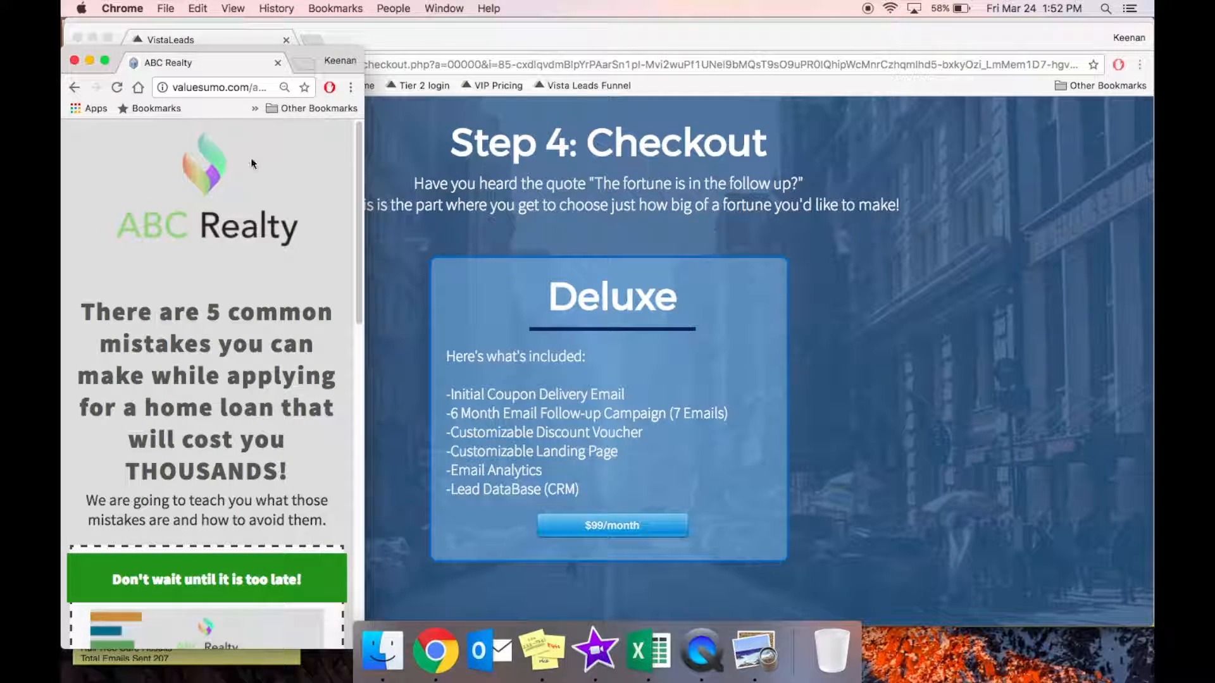
scroll(257, 328, "down", 2)
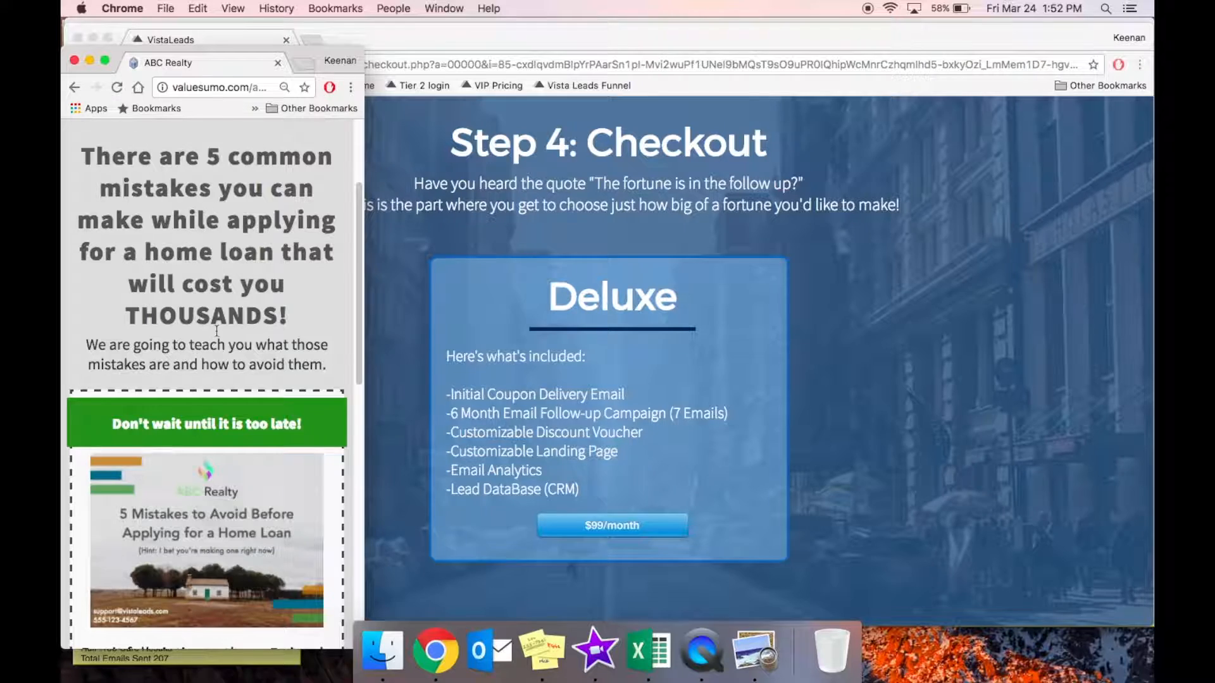
scroll(219, 336, "down", 5)
scroll(216, 336, "down", 3)
scroll(288, 245, "up", 1)
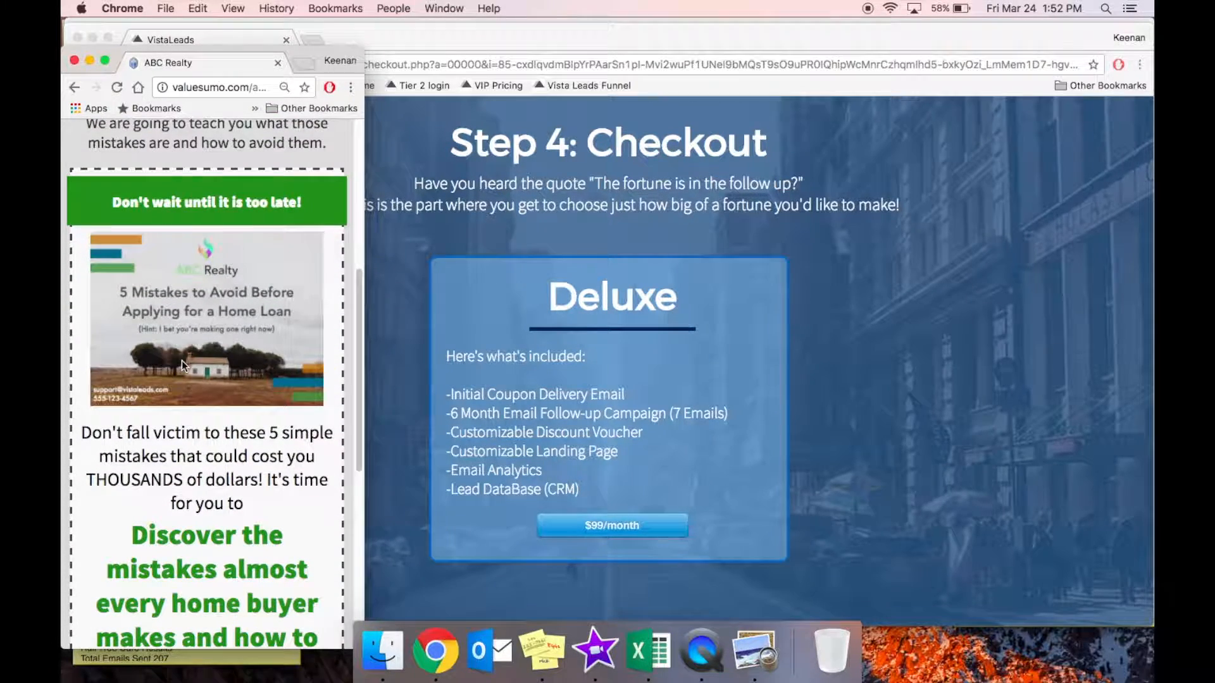
scroll(190, 330, "down", 2)
scroll(189, 330, "down", 5)
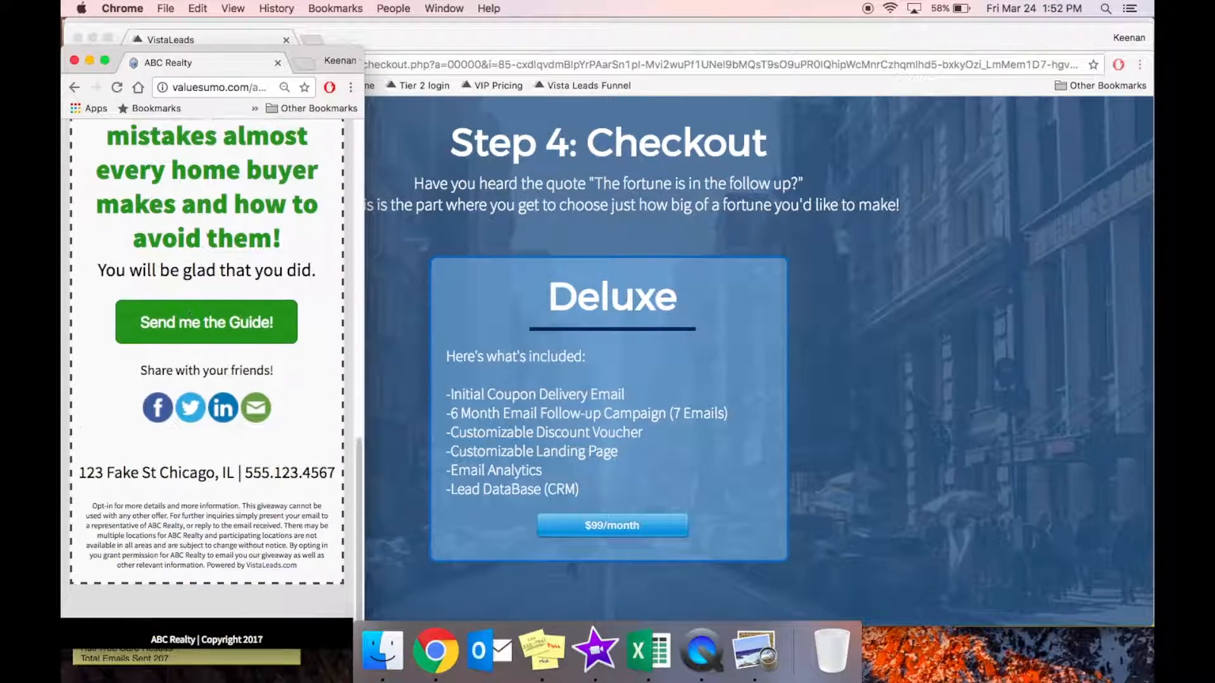
scroll(297, 297, "up", 10)
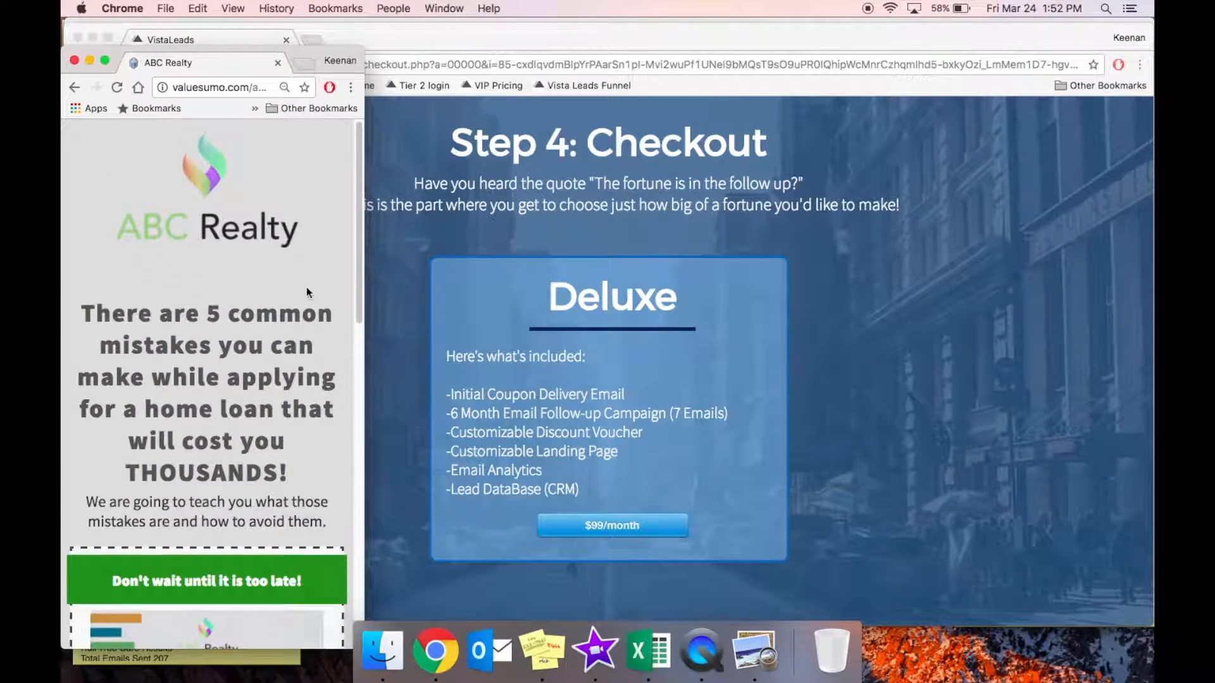
scroll(296, 249, "down", 2)
scroll(265, 392, "down", 7)
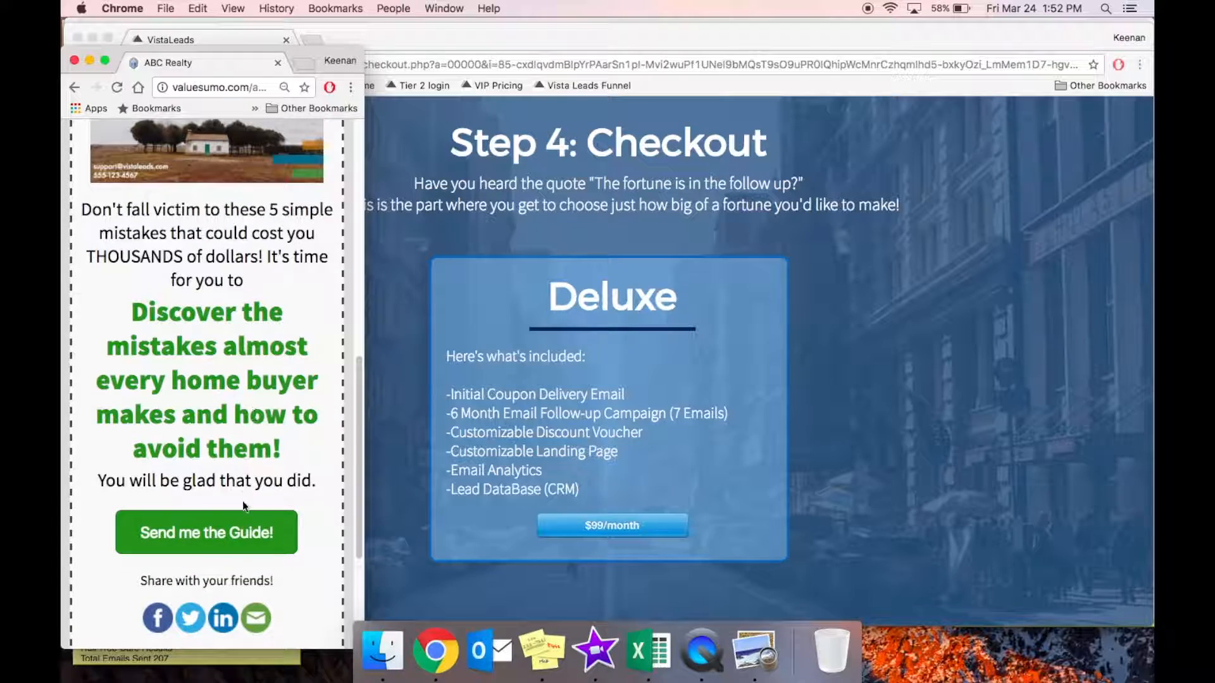
Open the guide request form, autofill the e-mail address, and submit it with 'Send me the Guide!'.
left_click(236, 533)
left_click(203, 279)
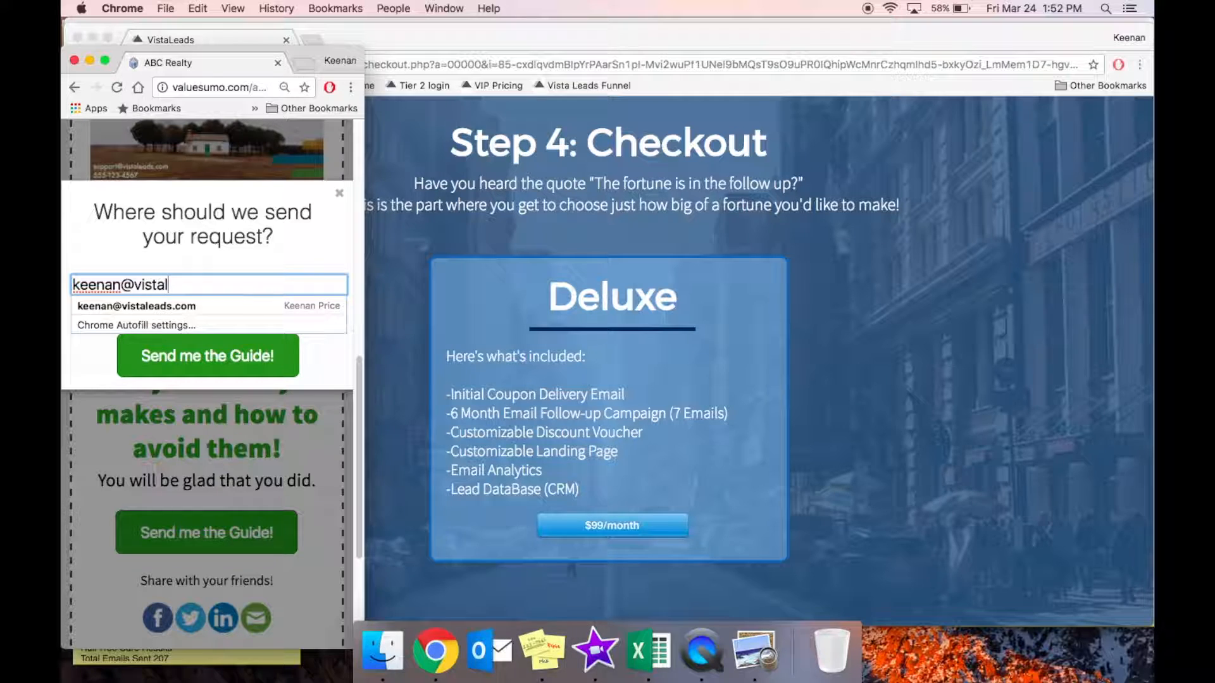
key("Down")
key("Return")
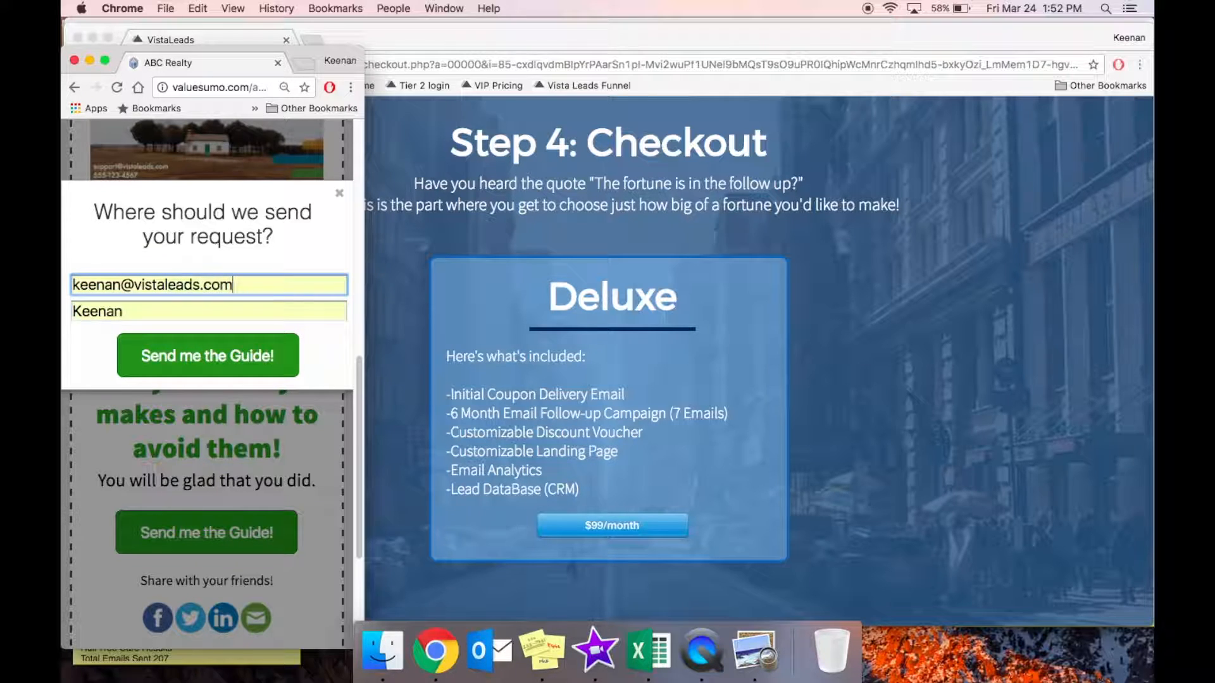
left_click(200, 356)
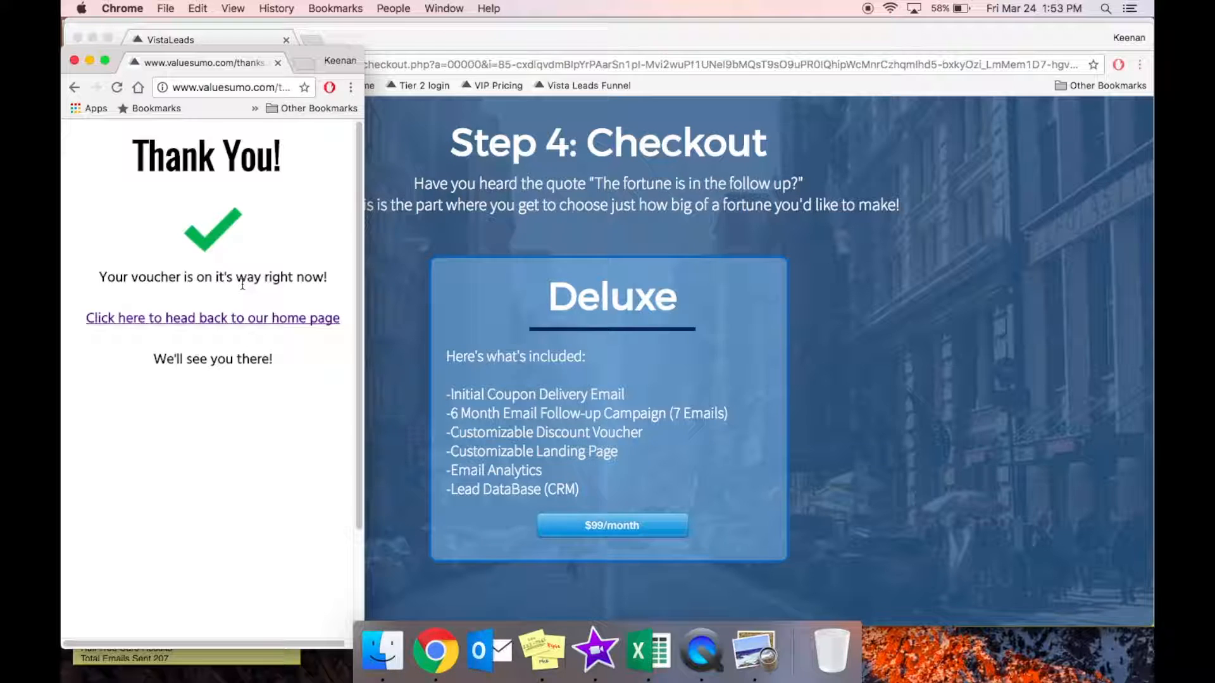
Switch to Outlook and download the pictures in the ABC Realty confirmation email.
left_click(475, 673)
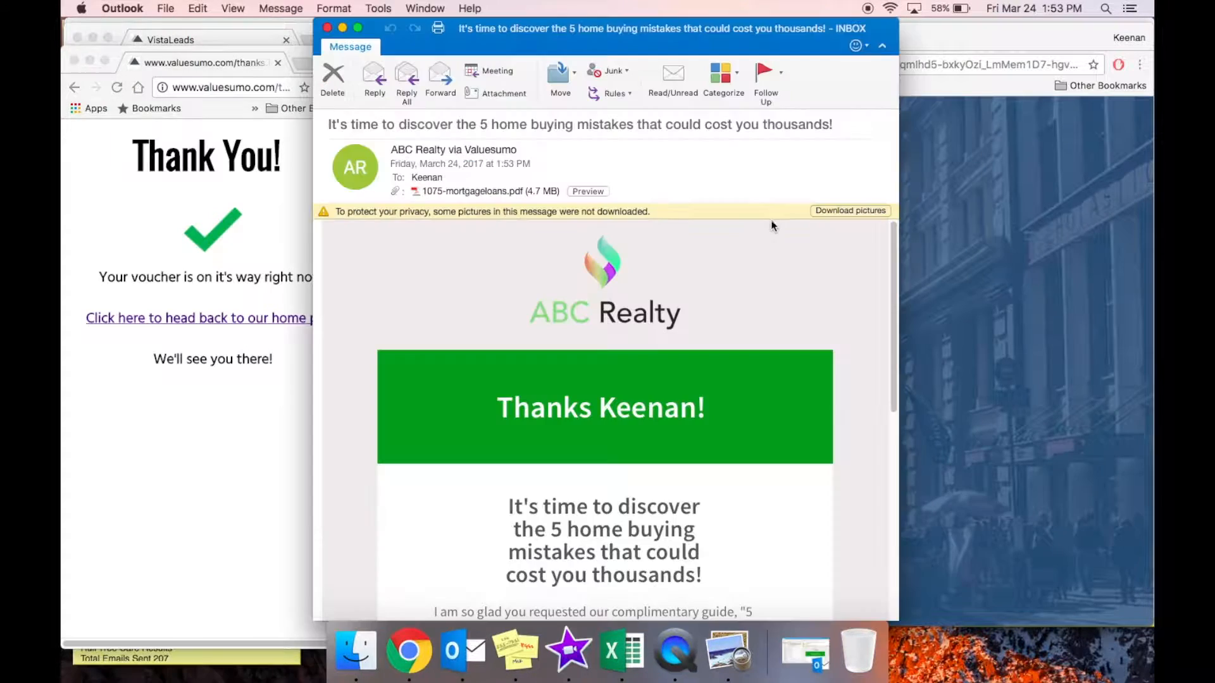
left_click(848, 211)
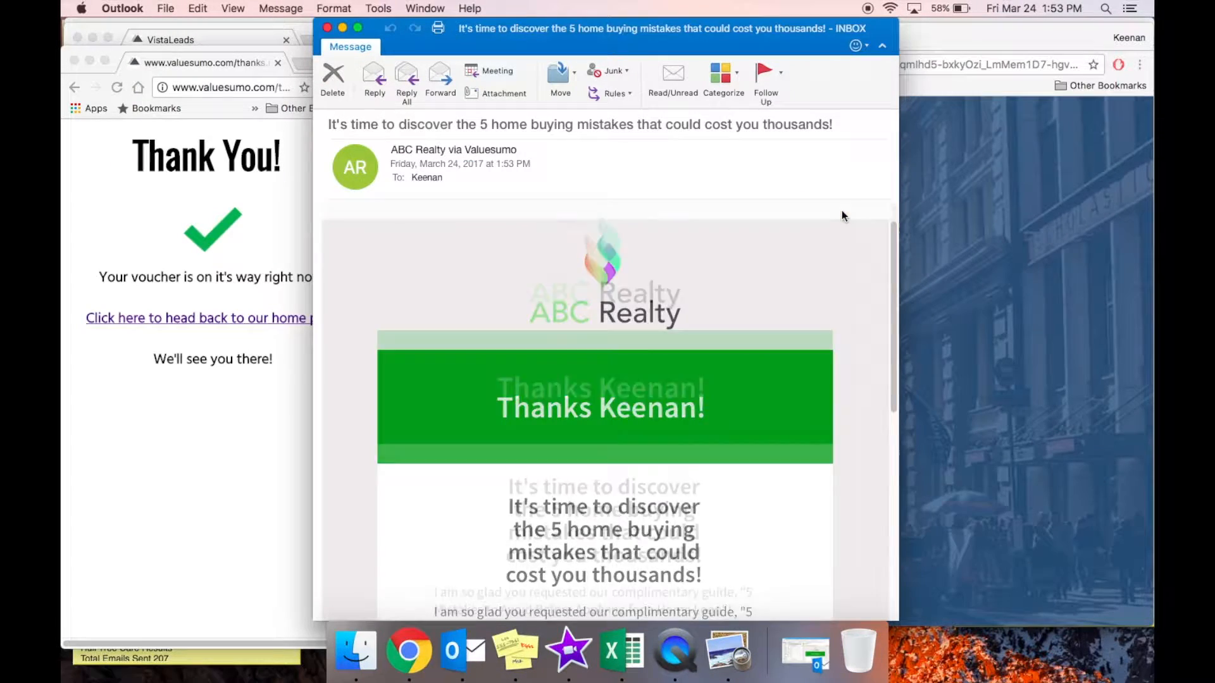
left_click(683, 48)
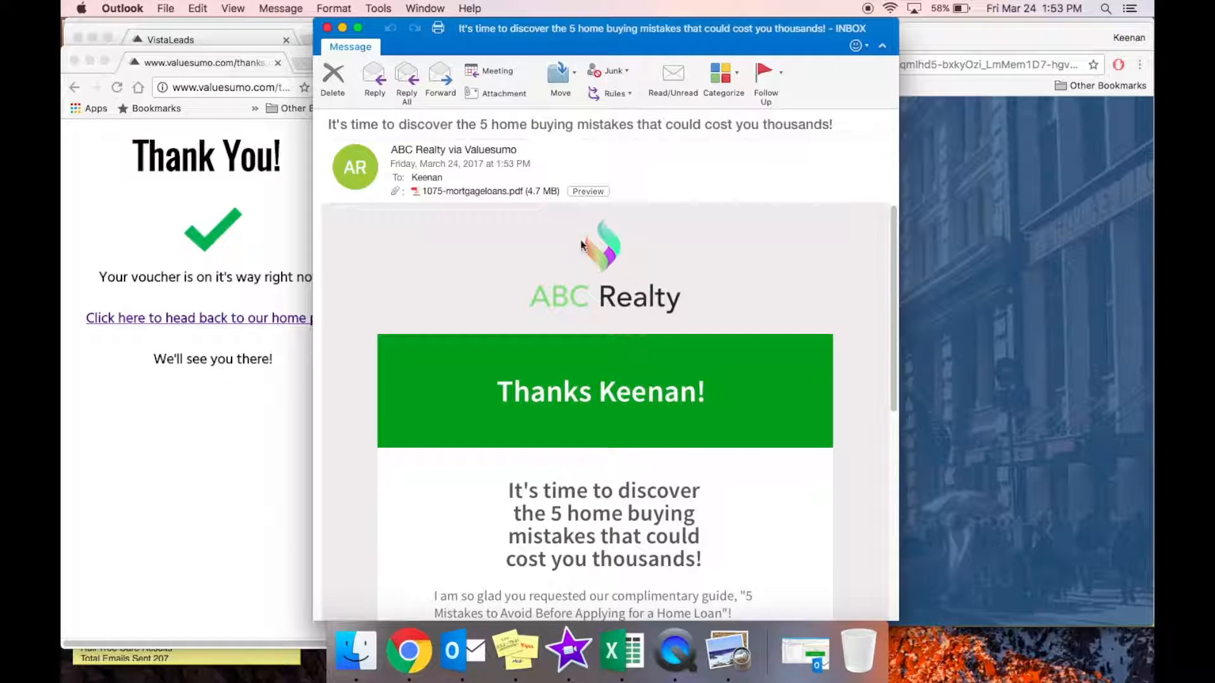
Select the 1075-mortgageloans.pdf attachment, scroll through the email, and bring up the attachment's options.
left_click(517, 193)
scroll(658, 322, "down", 2)
scroll(651, 335, "down", 1)
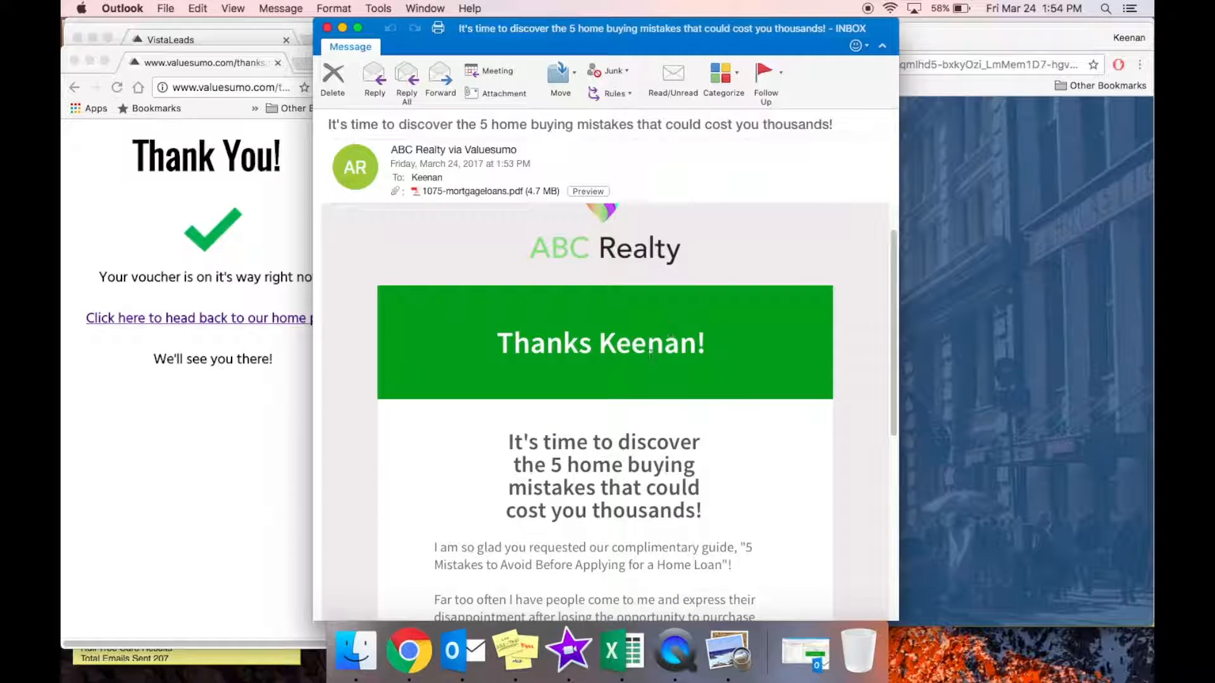
scroll(639, 367, "down", 2)
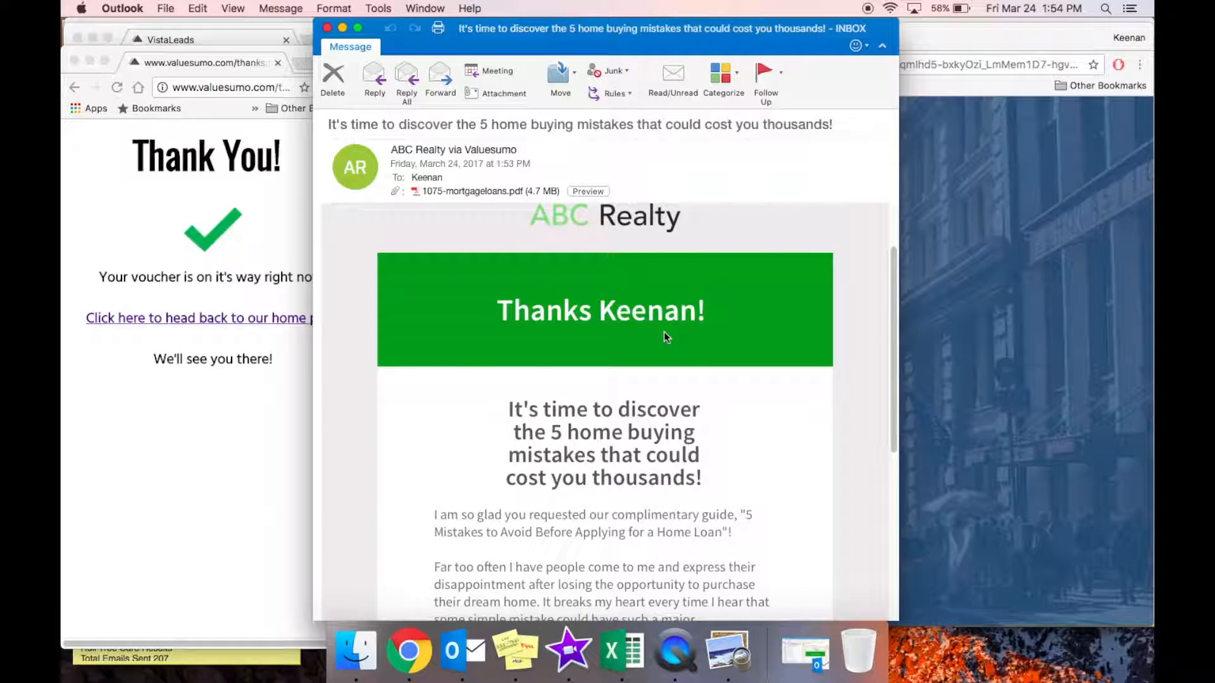
scroll(663, 332, "down", 10)
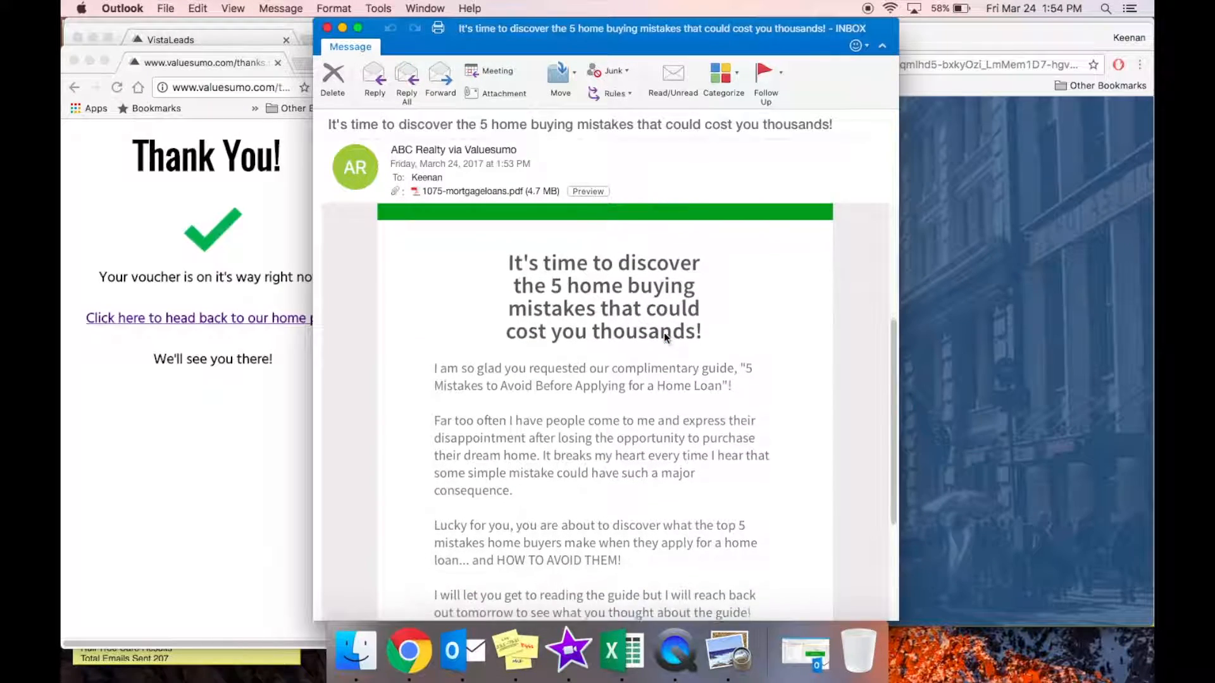
scroll(643, 377, "down", 3)
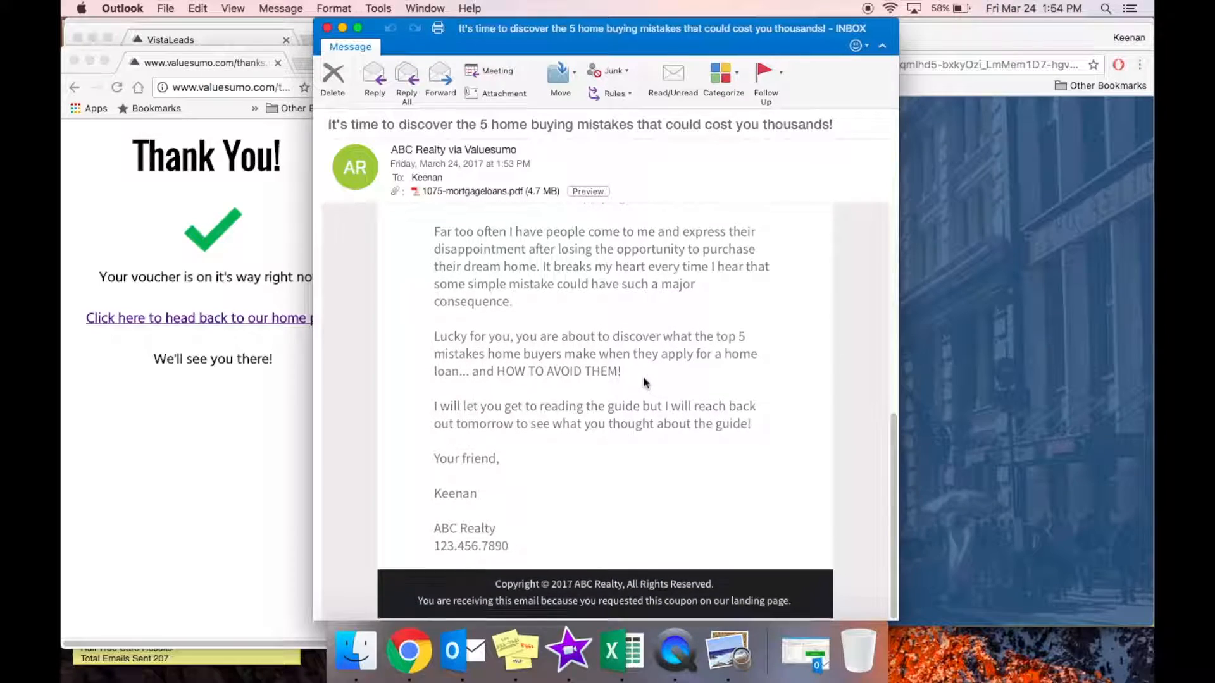
scroll(643, 377, "up", 4)
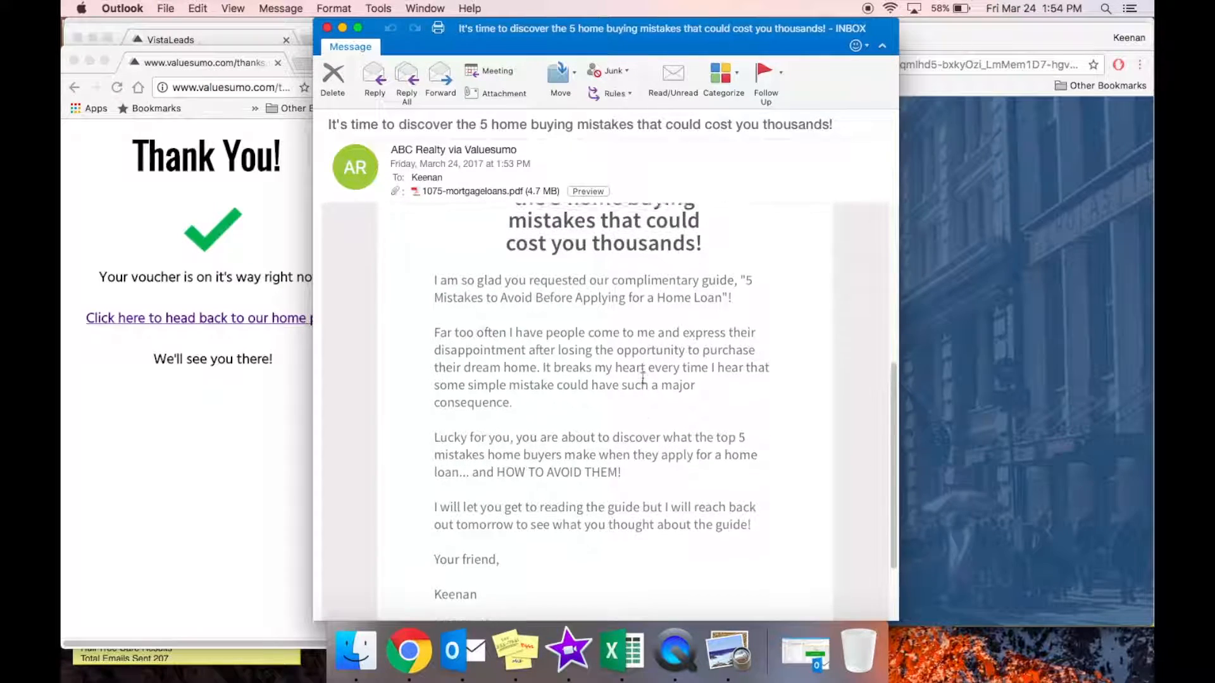
right_click(538, 193)
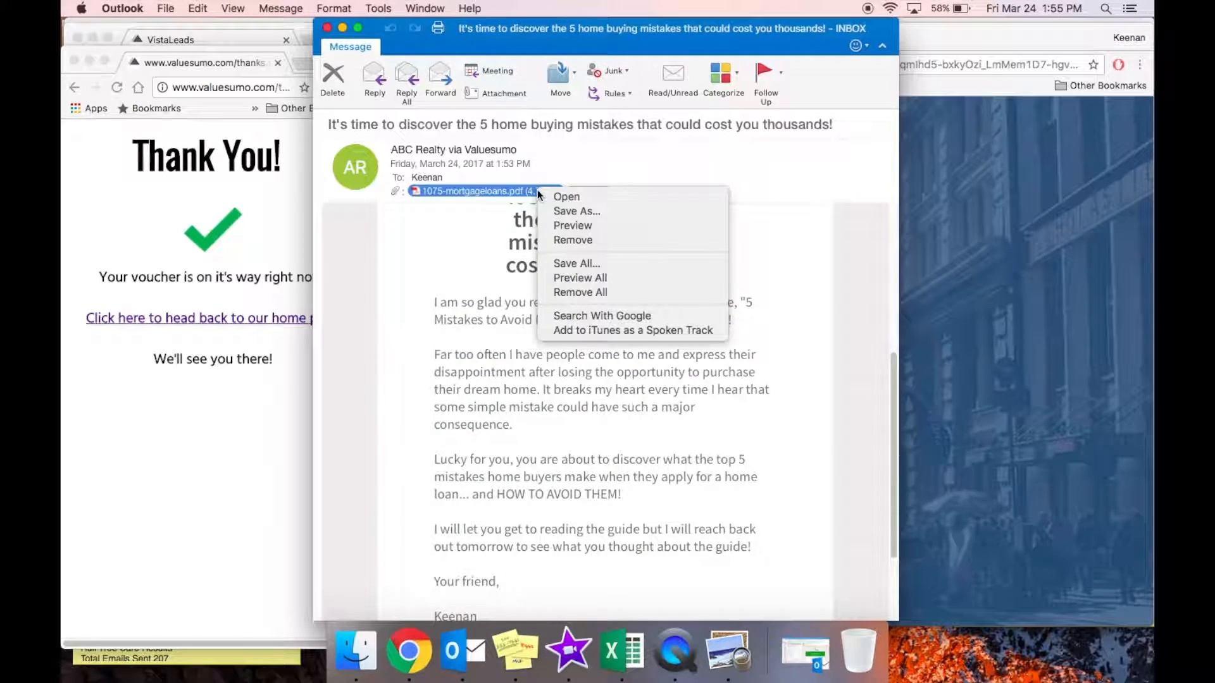
left_click(570, 222)
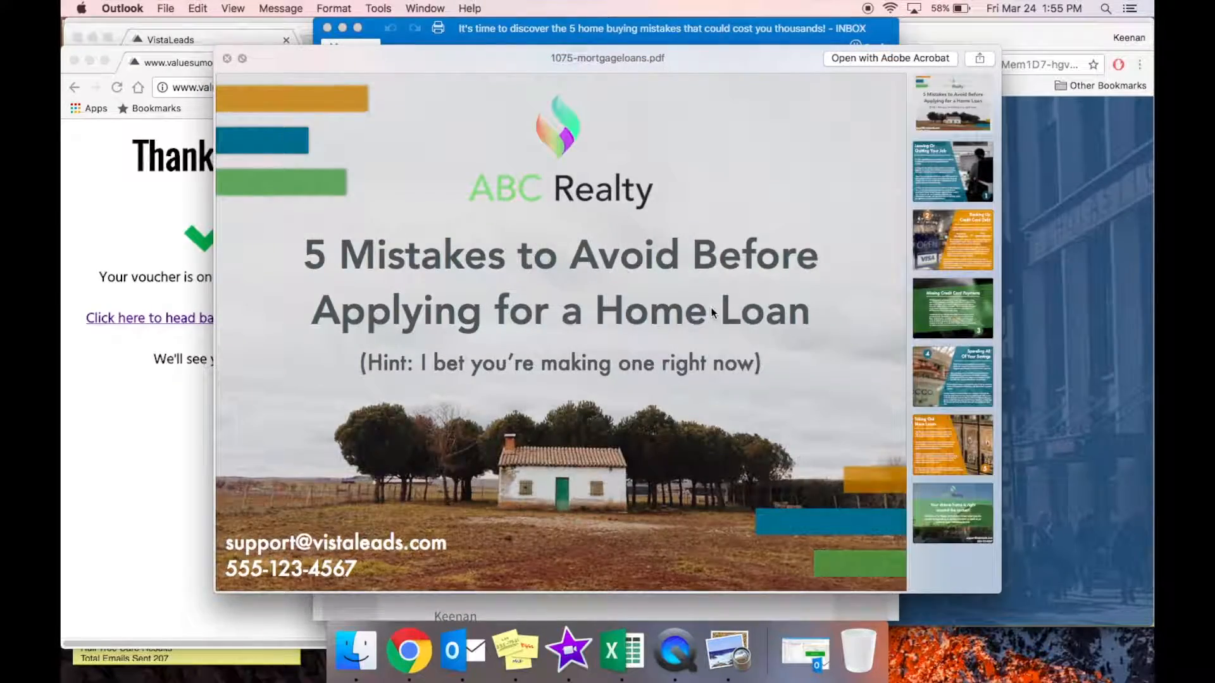
scroll(721, 306, "down", 10)
scroll(711, 308, "down", 20)
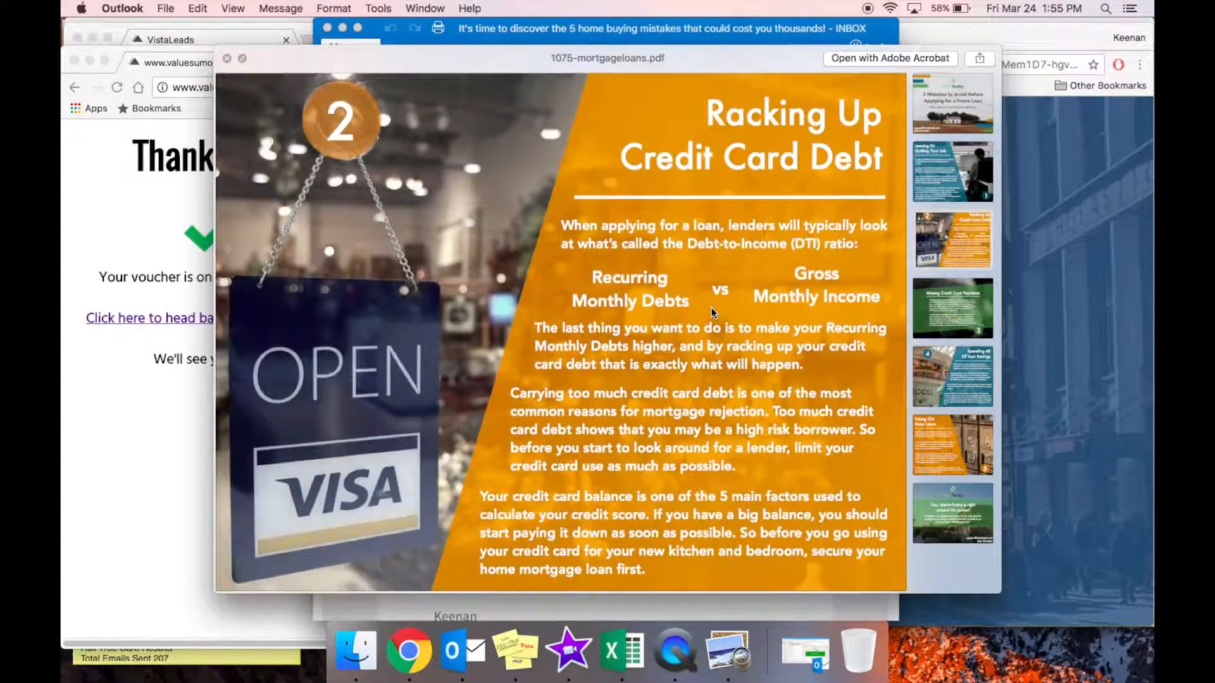
scroll(712, 312, "down", 20)
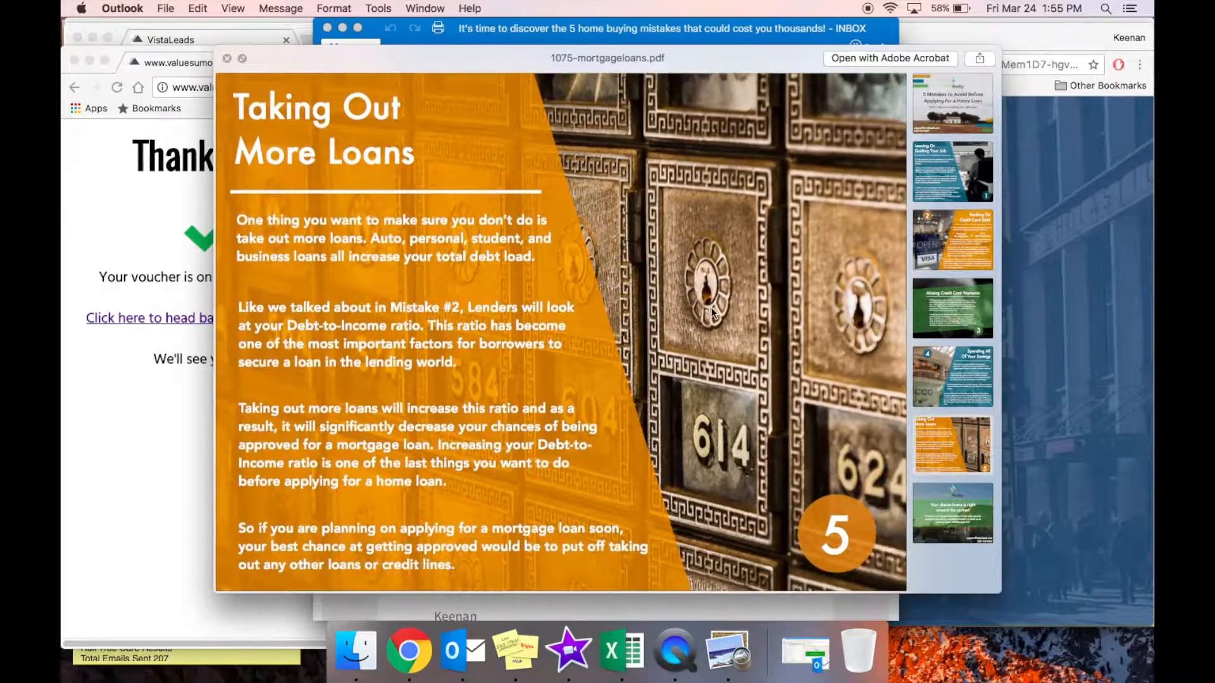
scroll(711, 307, "up", 15)
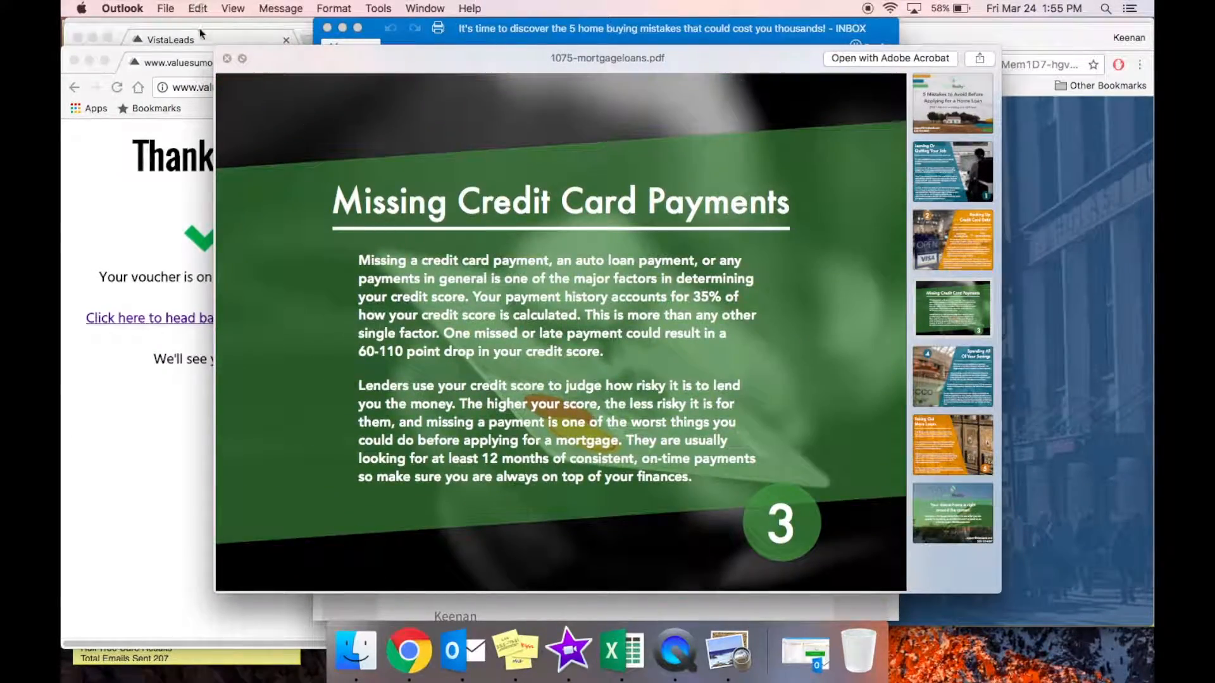
left_click(227, 58)
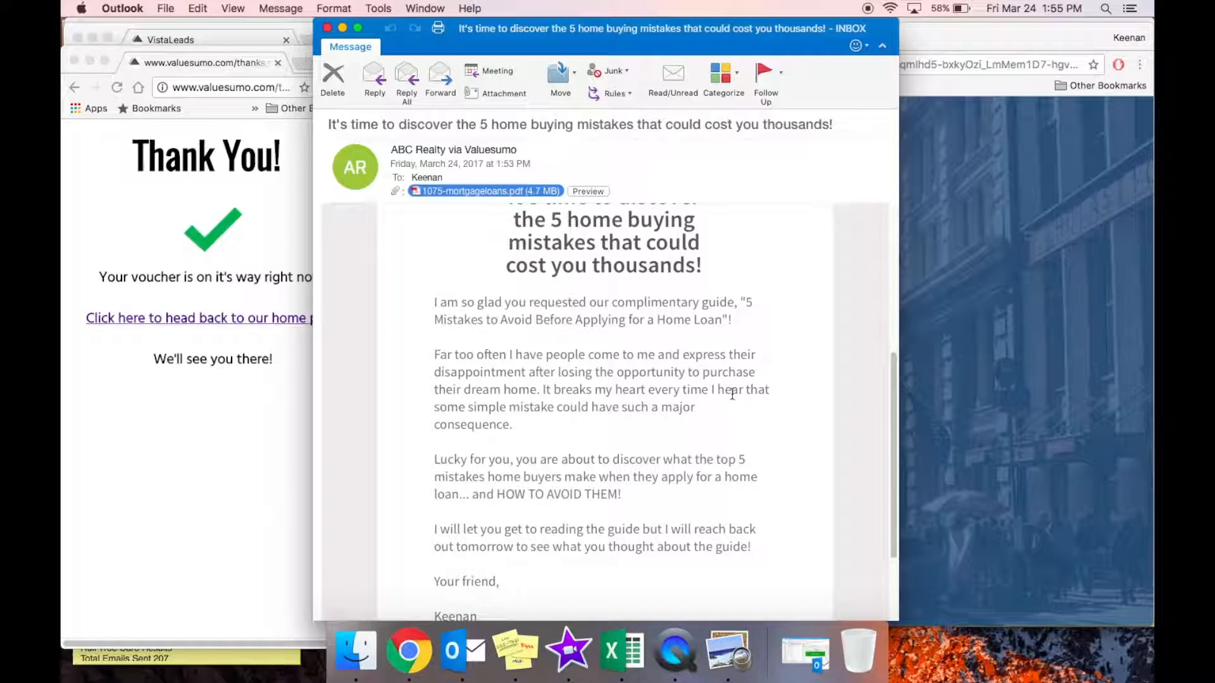
scroll(731, 393, "up", 5)
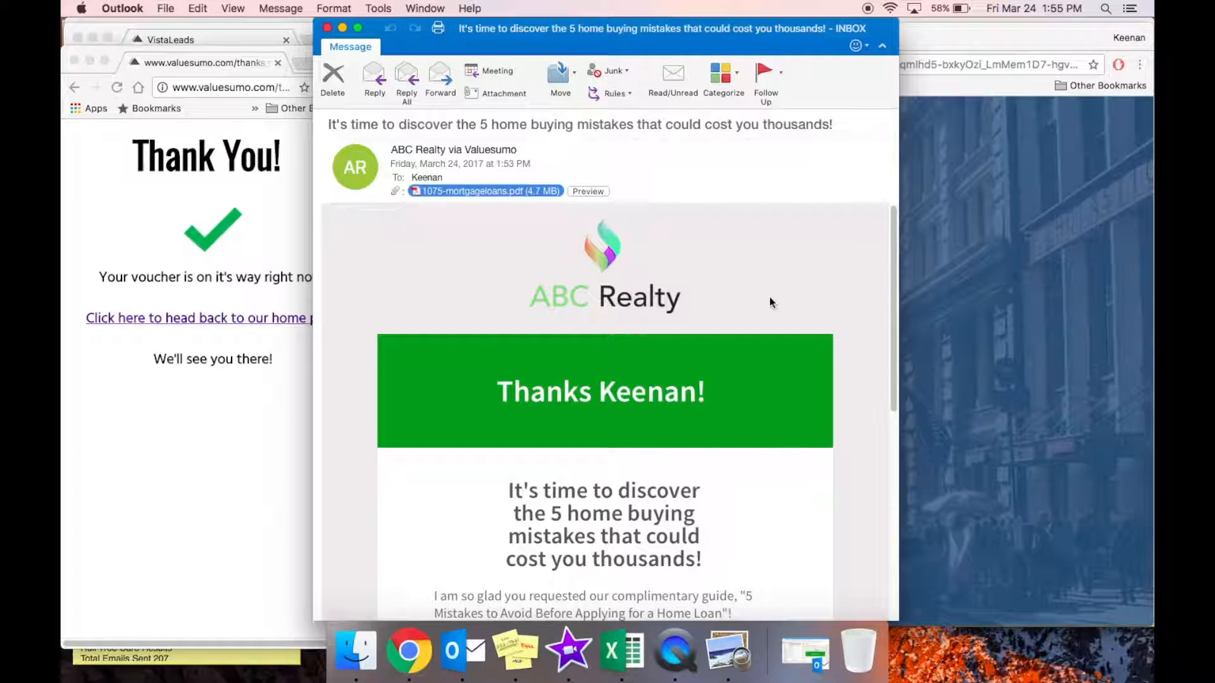
Return to Chrome, go back a page, maximise the window, and start a new tab for the editor.
left_click(268, 490)
left_click(74, 87)
scroll(354, 270, "up", 6)
scroll(354, 270, "down", 1)
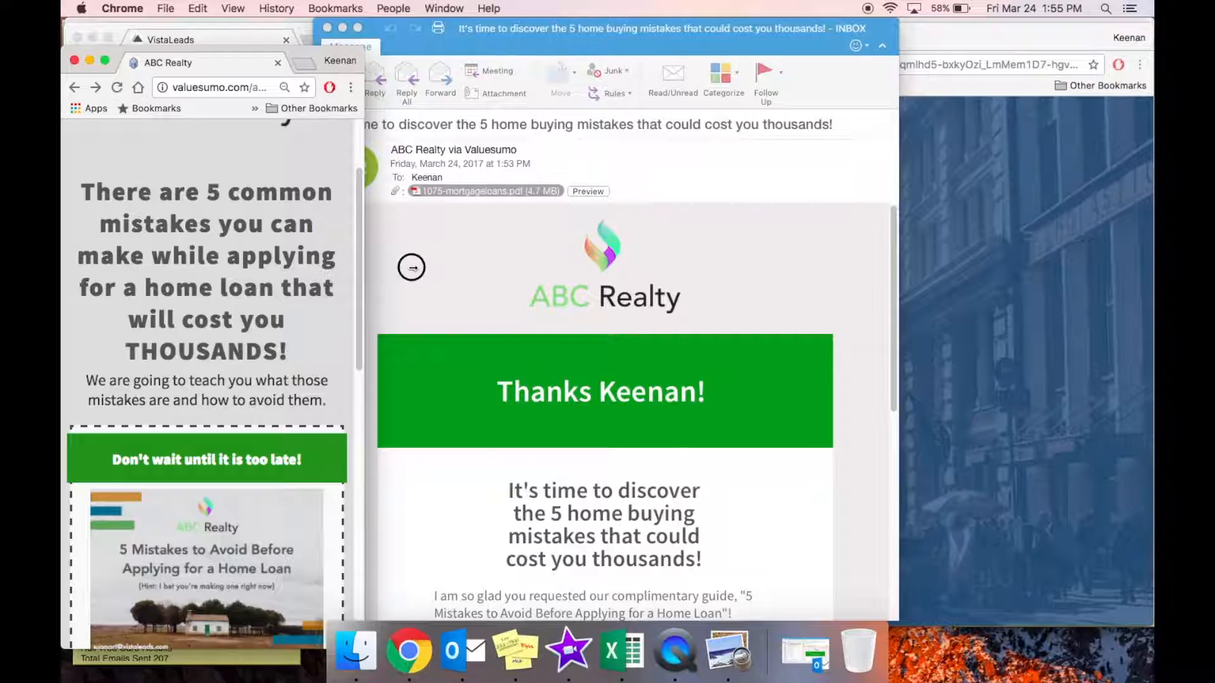
double_click(367, 269)
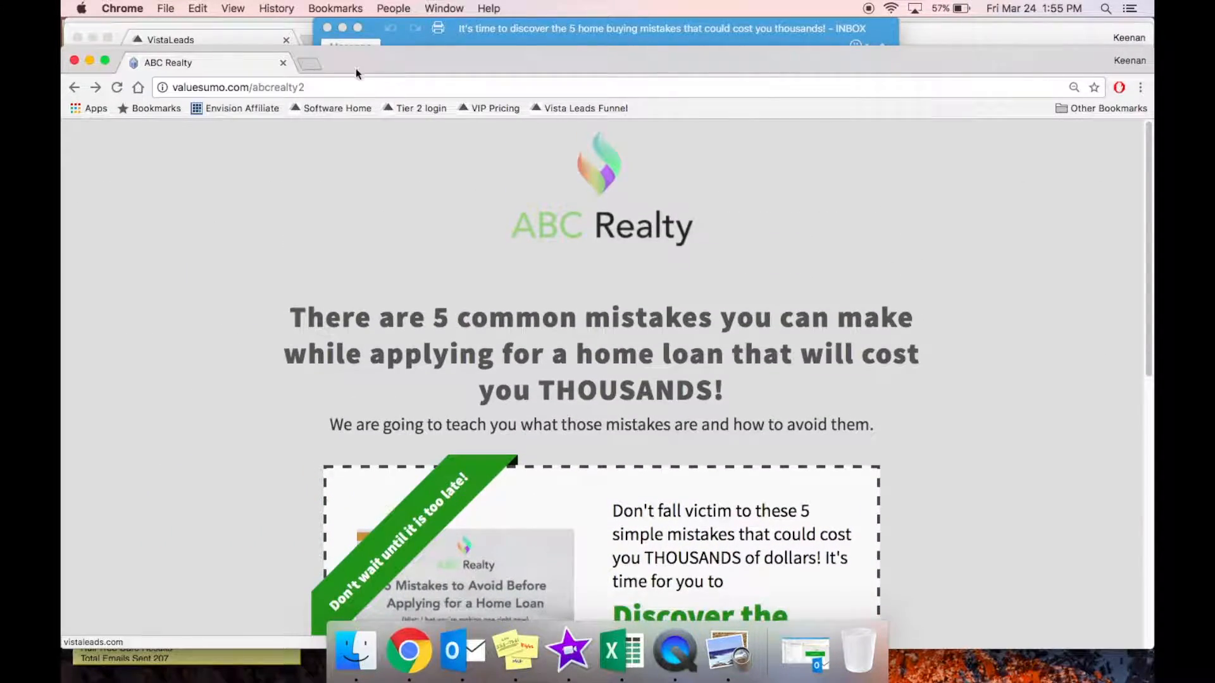
left_click(310, 63)
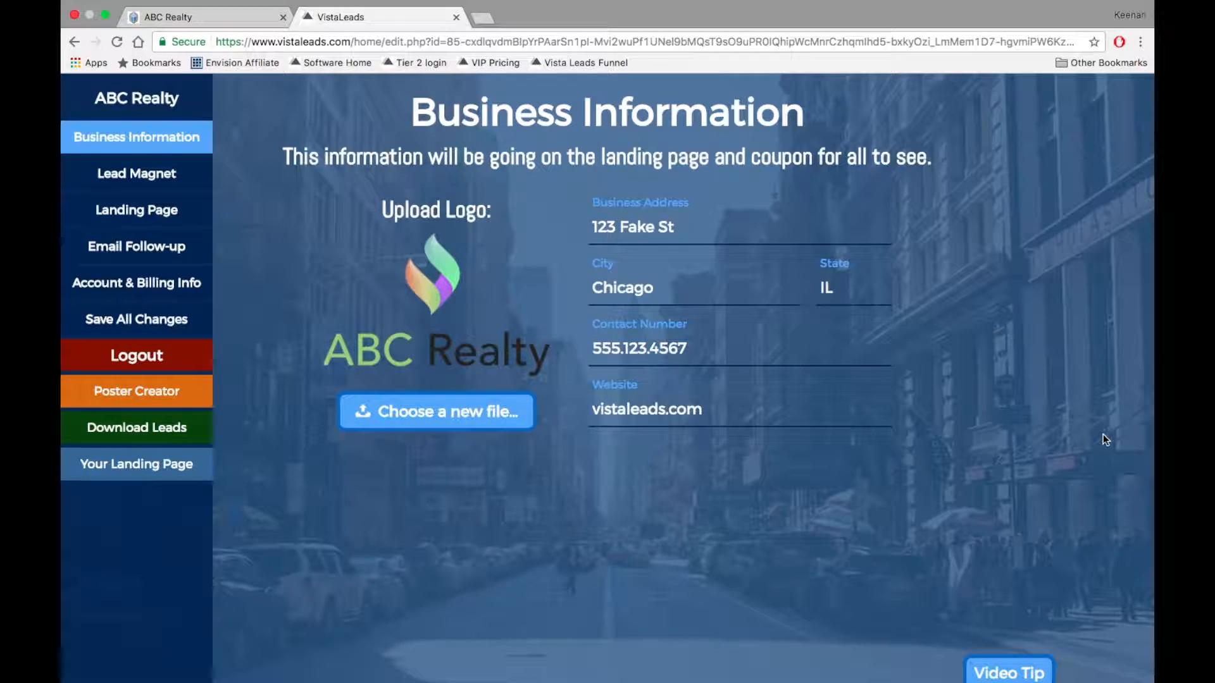
Move from the Business Address field through Lead Magnet to Step 2: Design Your Landing Page.
left_click(675, 231)
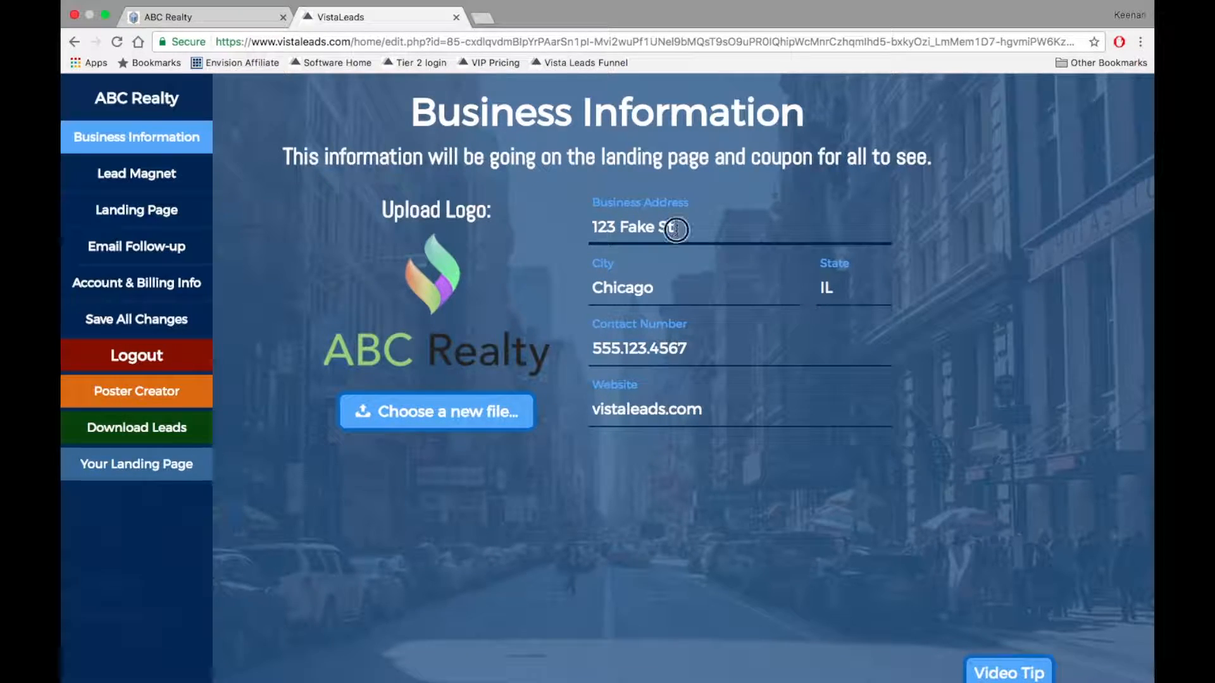
triple_click(676, 230)
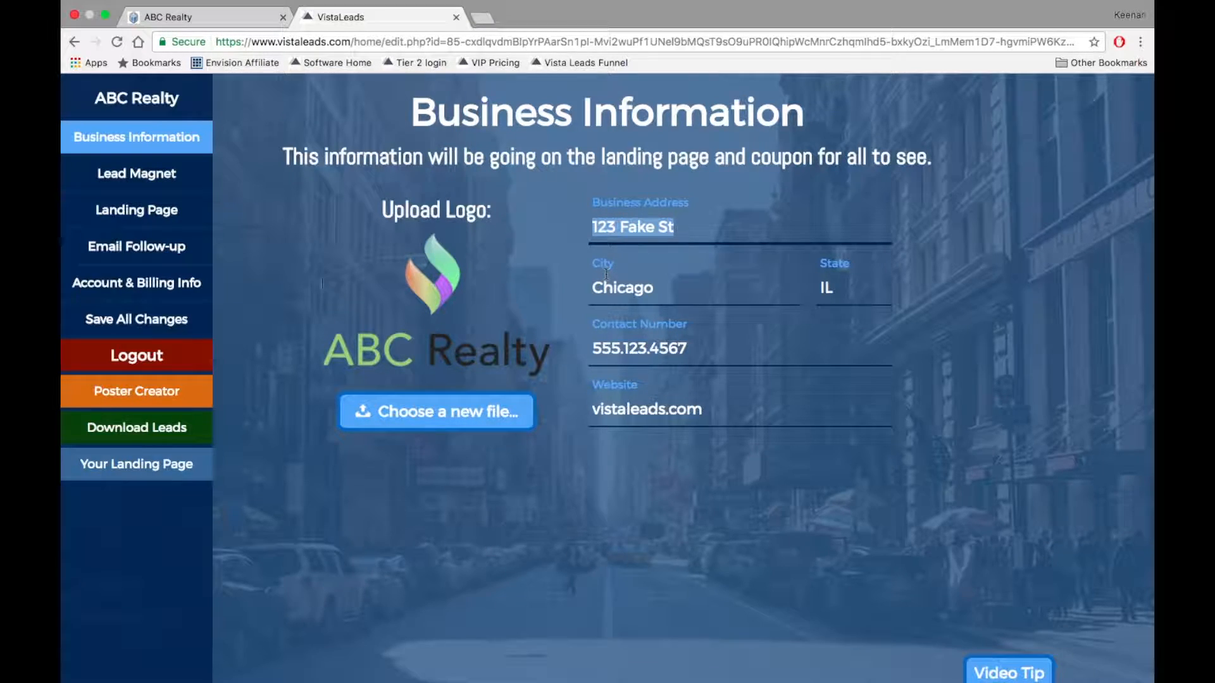
left_click(169, 184)
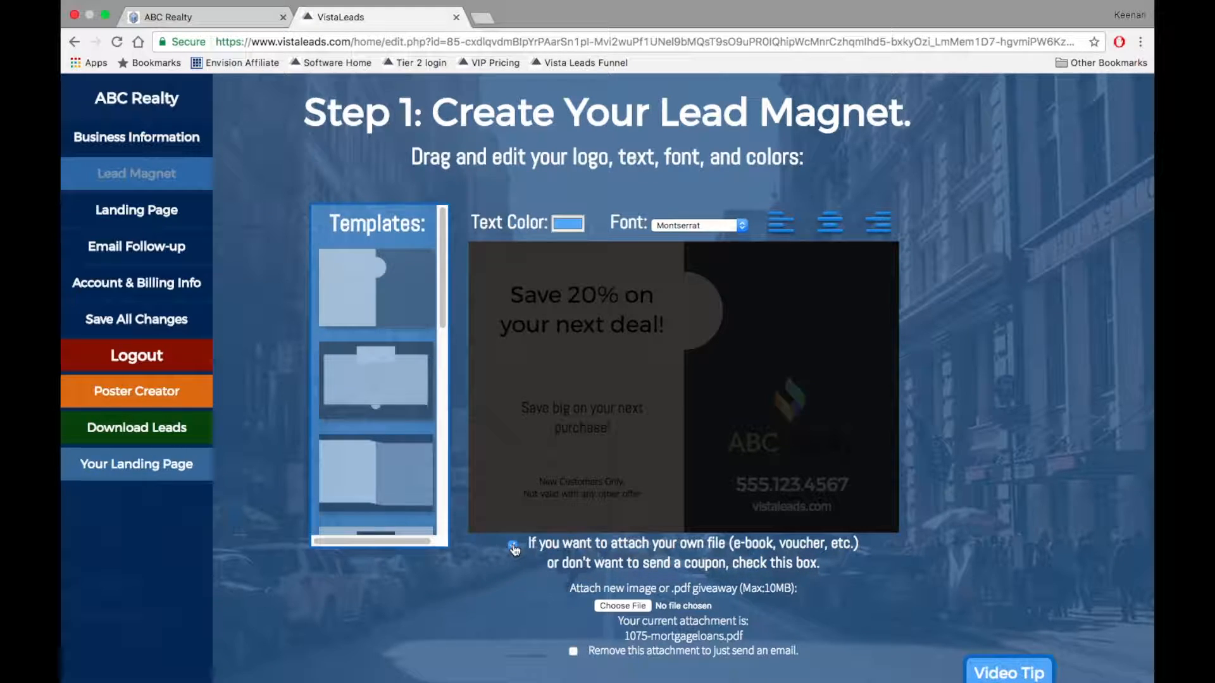
left_click(162, 215)
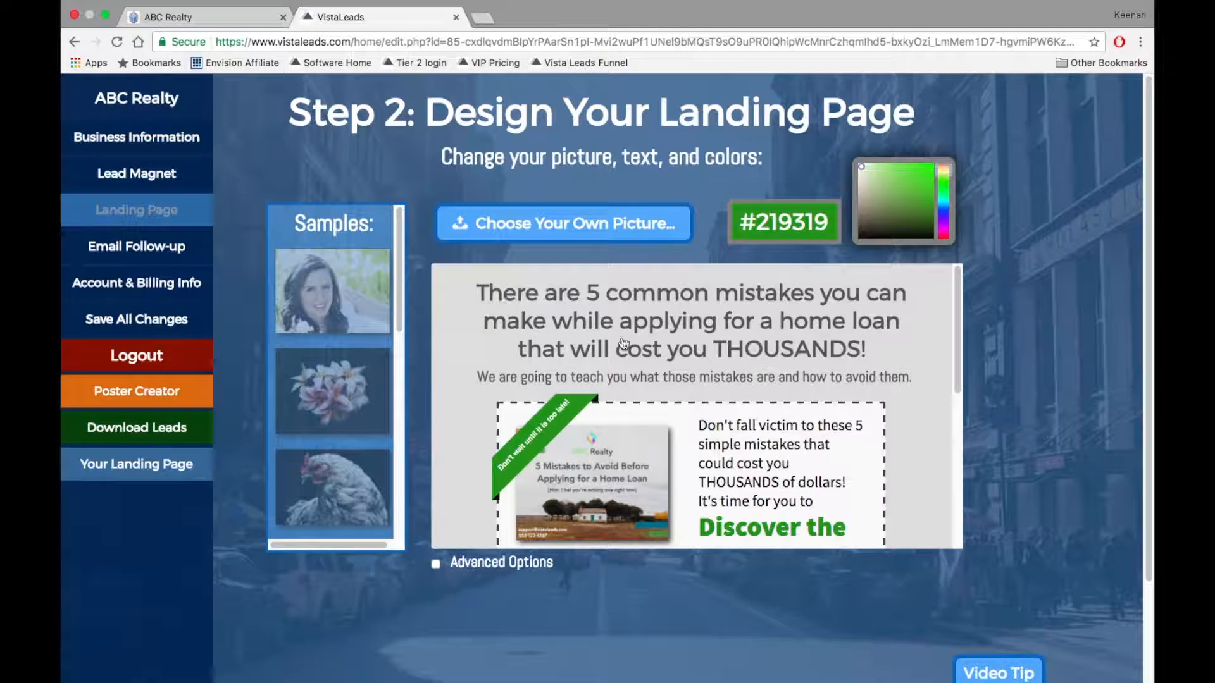
Recolour the landing page accent from green #219319 to blue #2d4f93, then select the headline.
triple_click(678, 343)
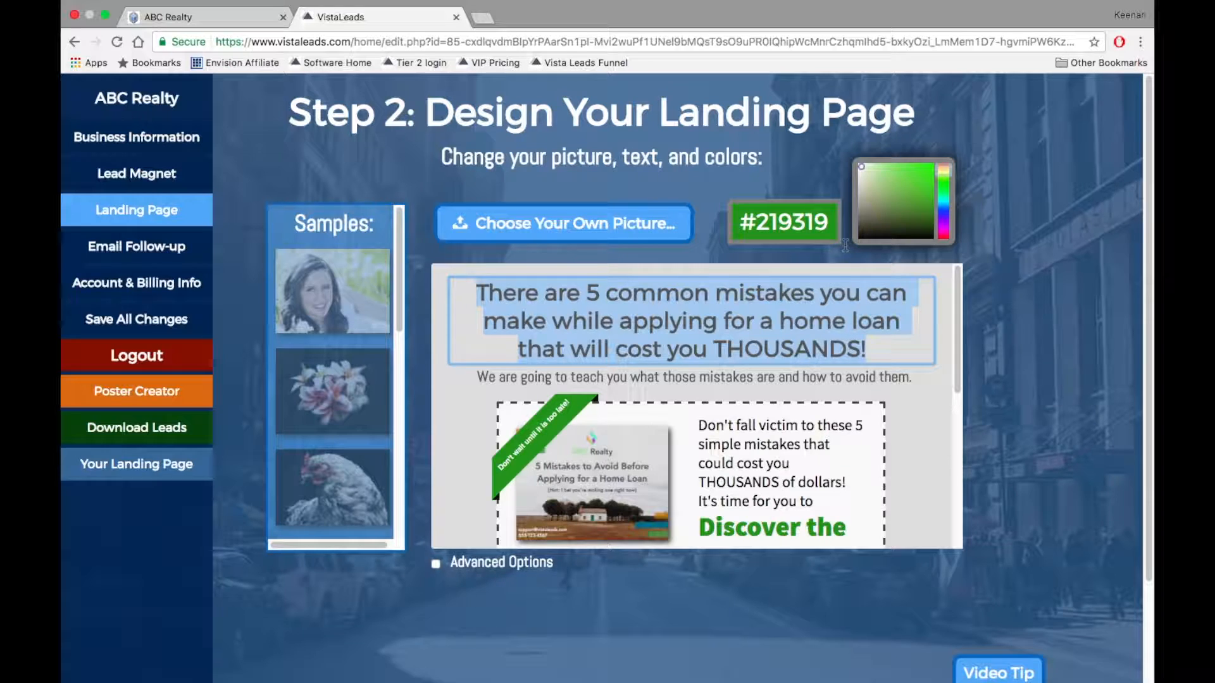
mouse_move(907, 194)
left_mouse_down()
mouse_move(894, 211)
mouse_move(943, 218)
mouse_move(921, 180)
mouse_move(910, 195)
left_mouse_up()
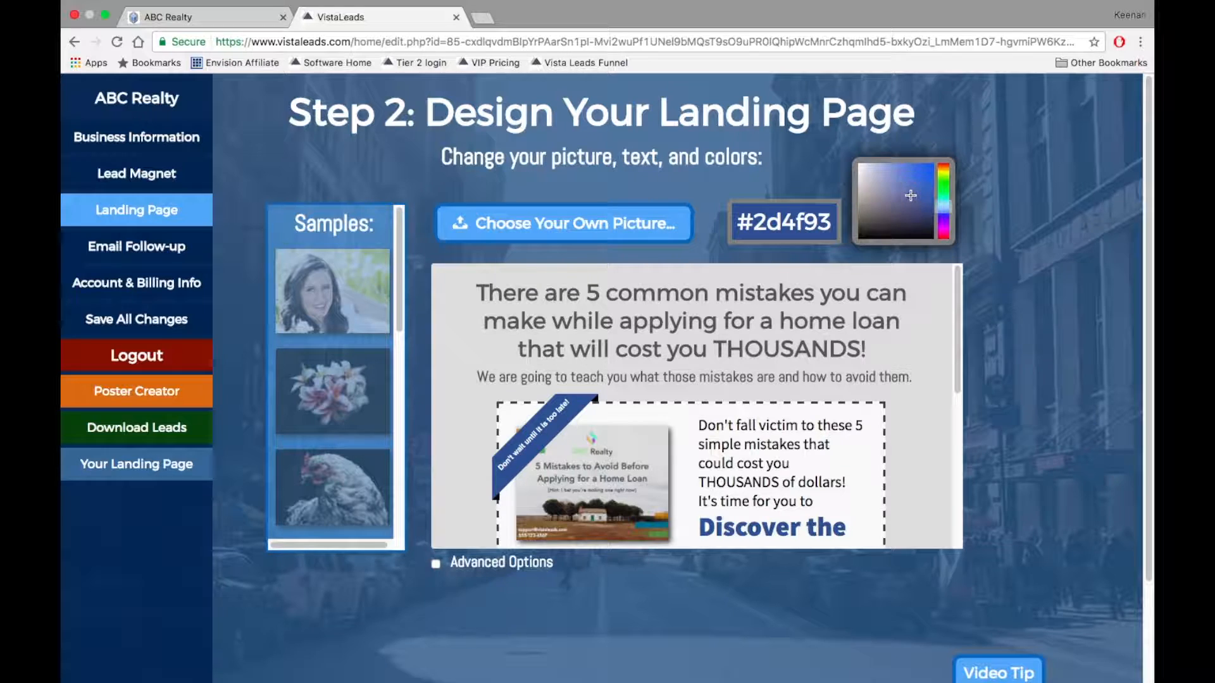
triple_click(656, 303)
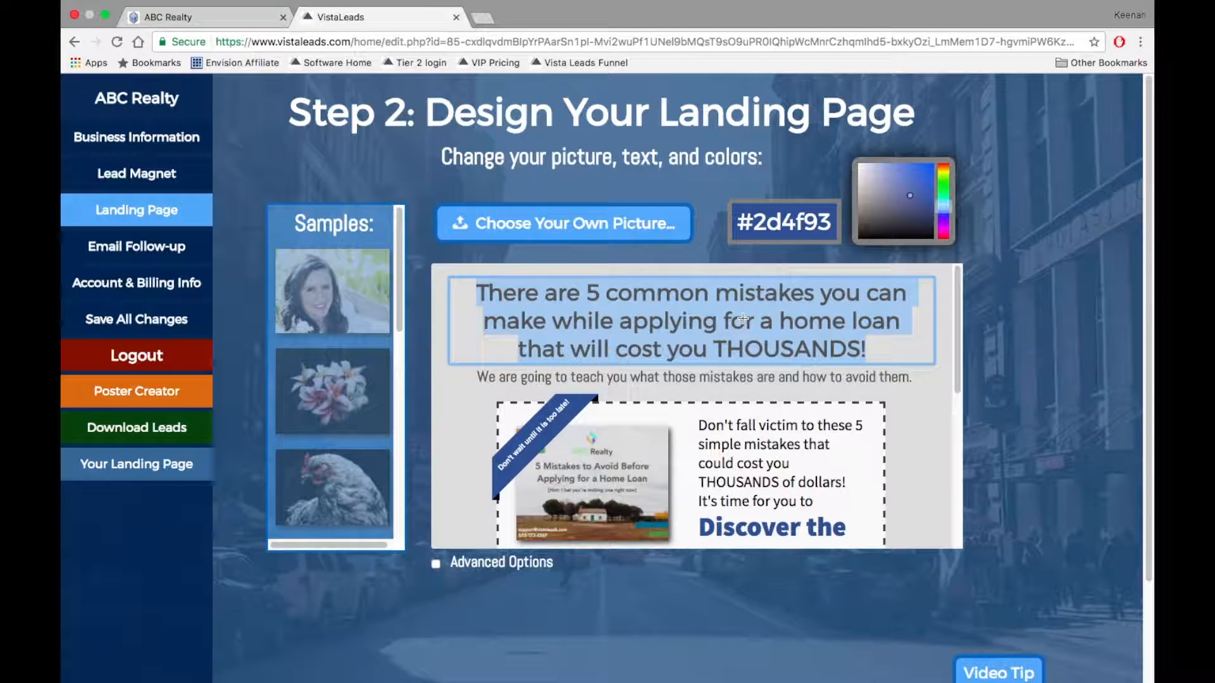
Rewrite the headline to 'About to apply for a home loan? Here's what you need to know!' and the subheadline.
type("About to ")
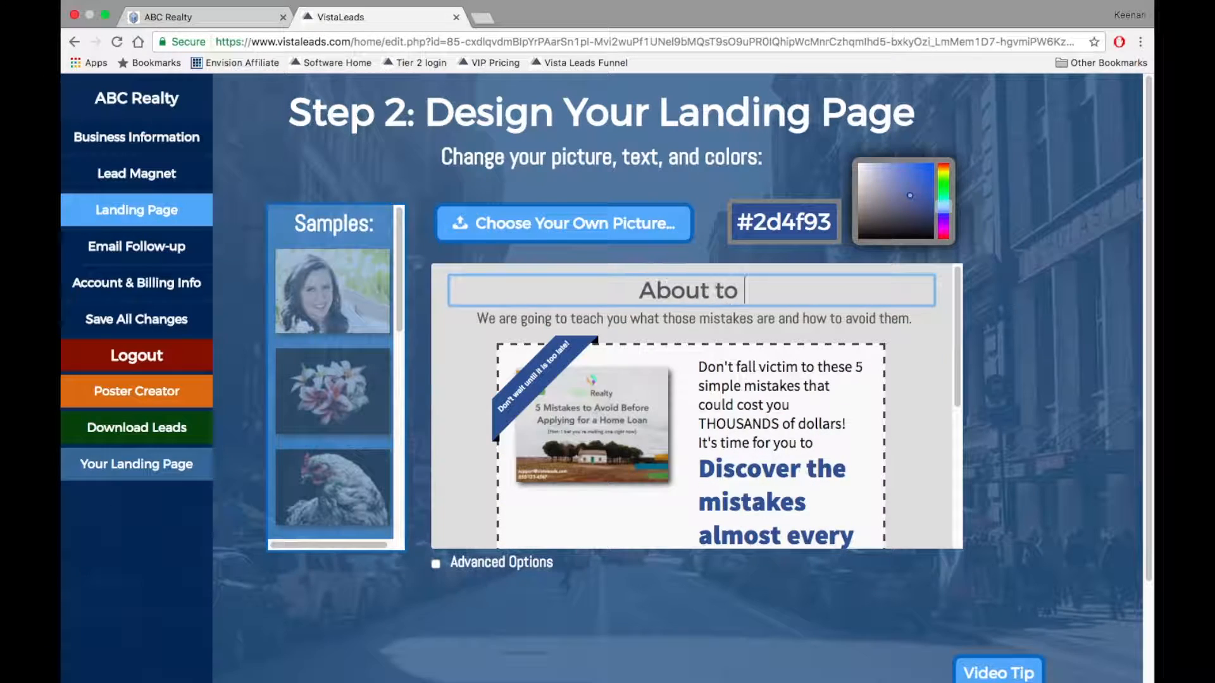
type("apply for a home loan? Here's wha")
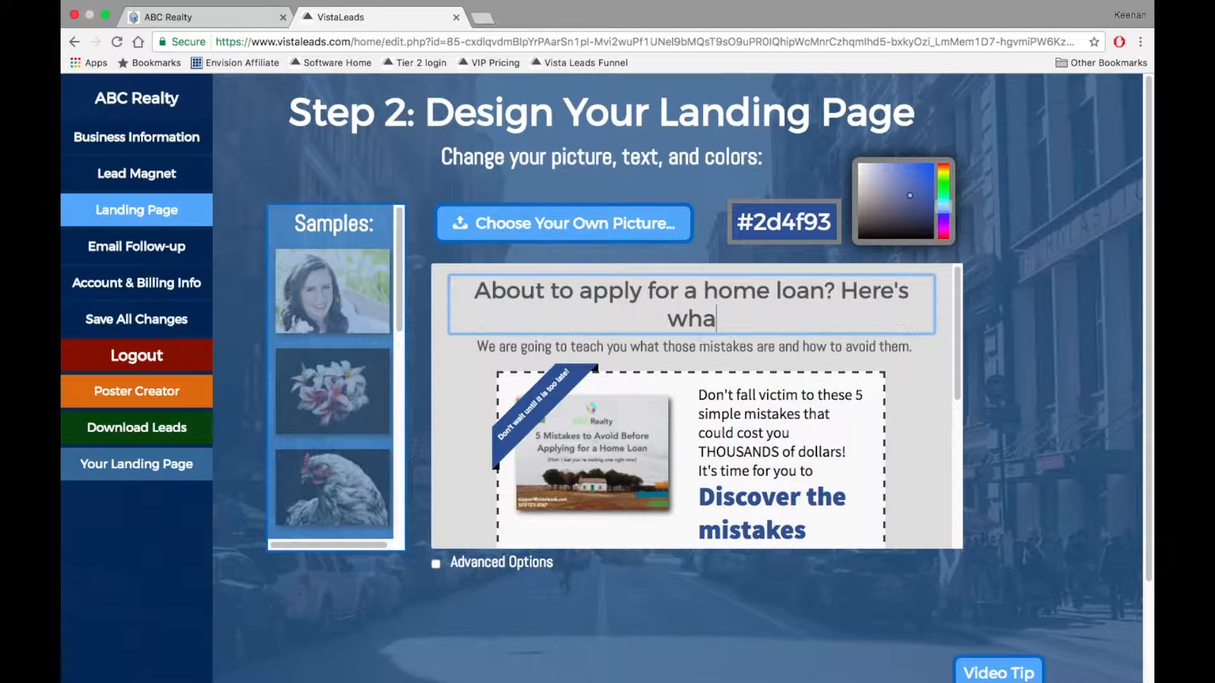
type("t you need to know!")
left_click(719, 347)
type("THt")
key("BackSpace")
key("BackSpace")
type("here are 5 common mi")
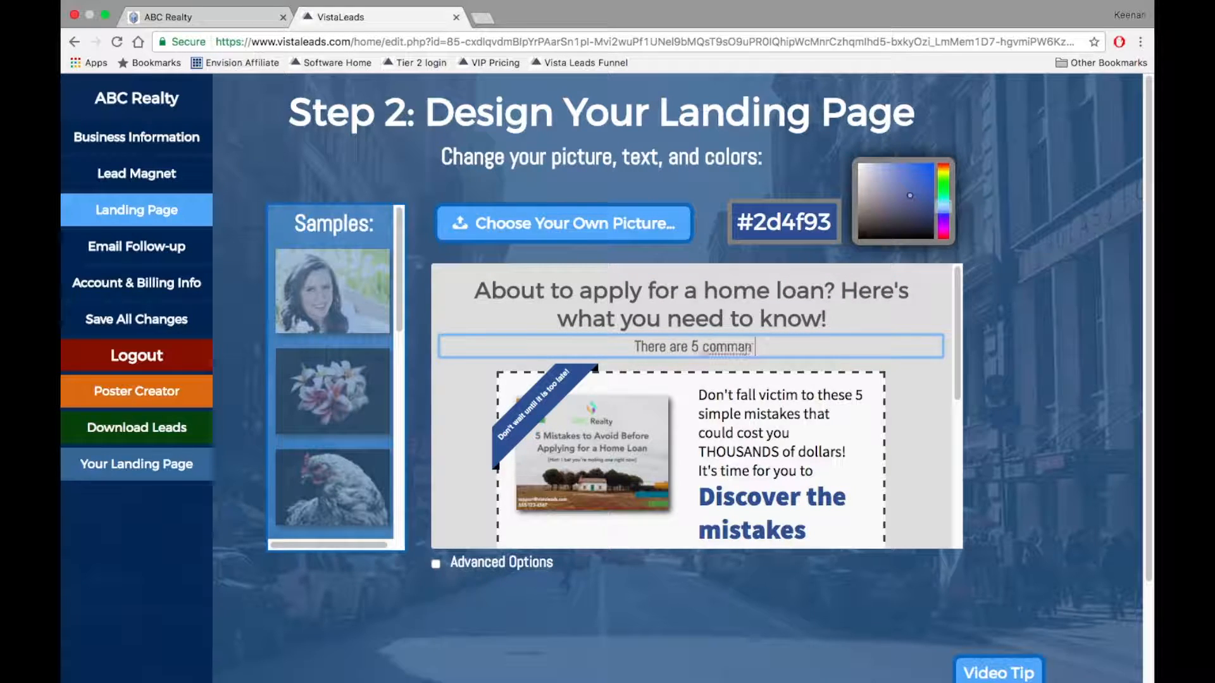
type("stakes people make when ")
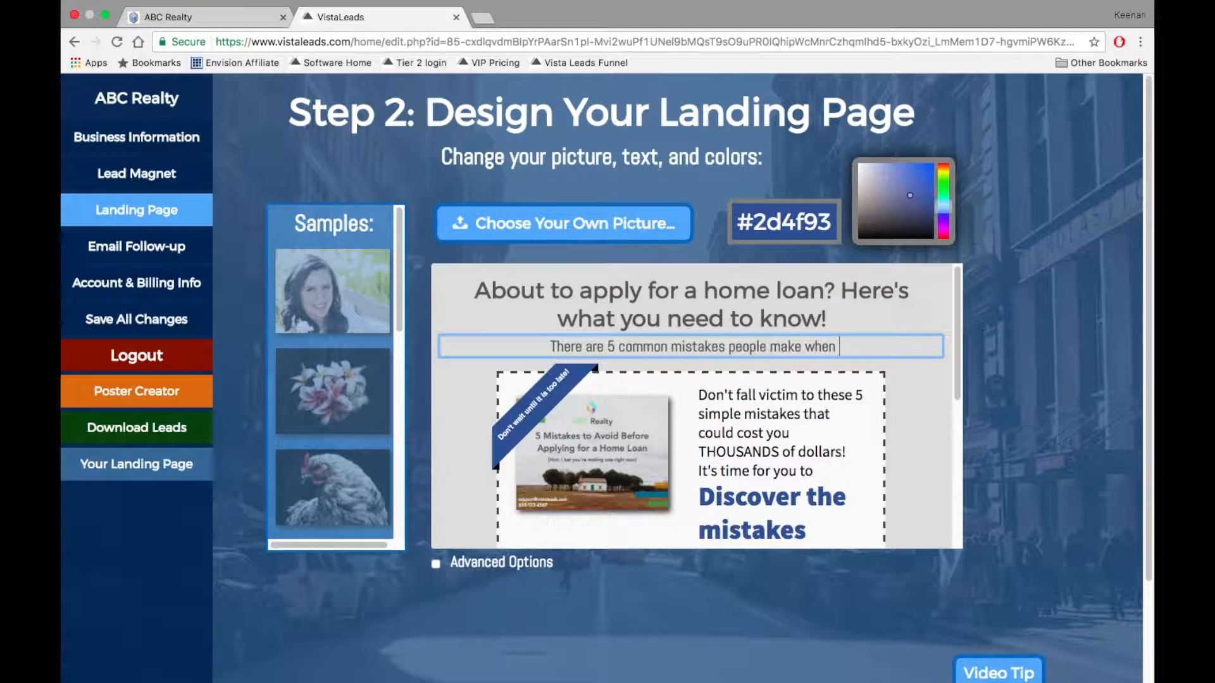
type("applying for a home loan. D")
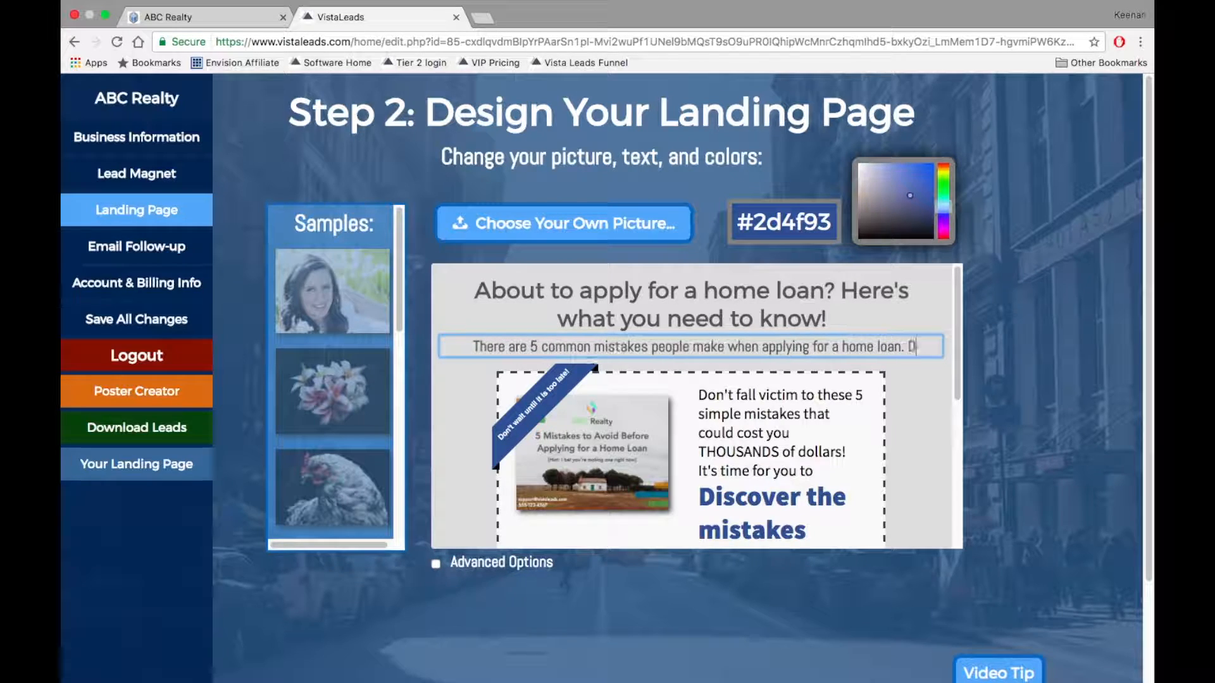
type("iscover what they are today!")
scroll(696, 405, "down", 1)
left_click_drag(816, 467, 693, 376)
type("Don't risk your dream home")
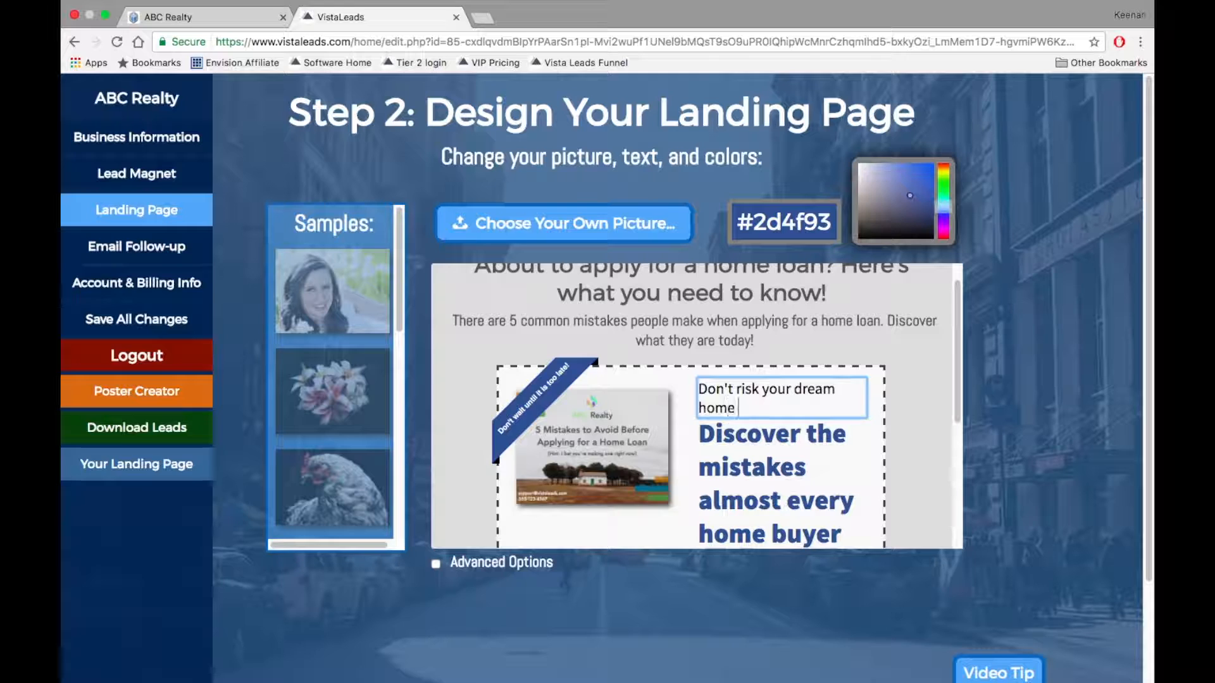
type(" to a bad home loan application!")
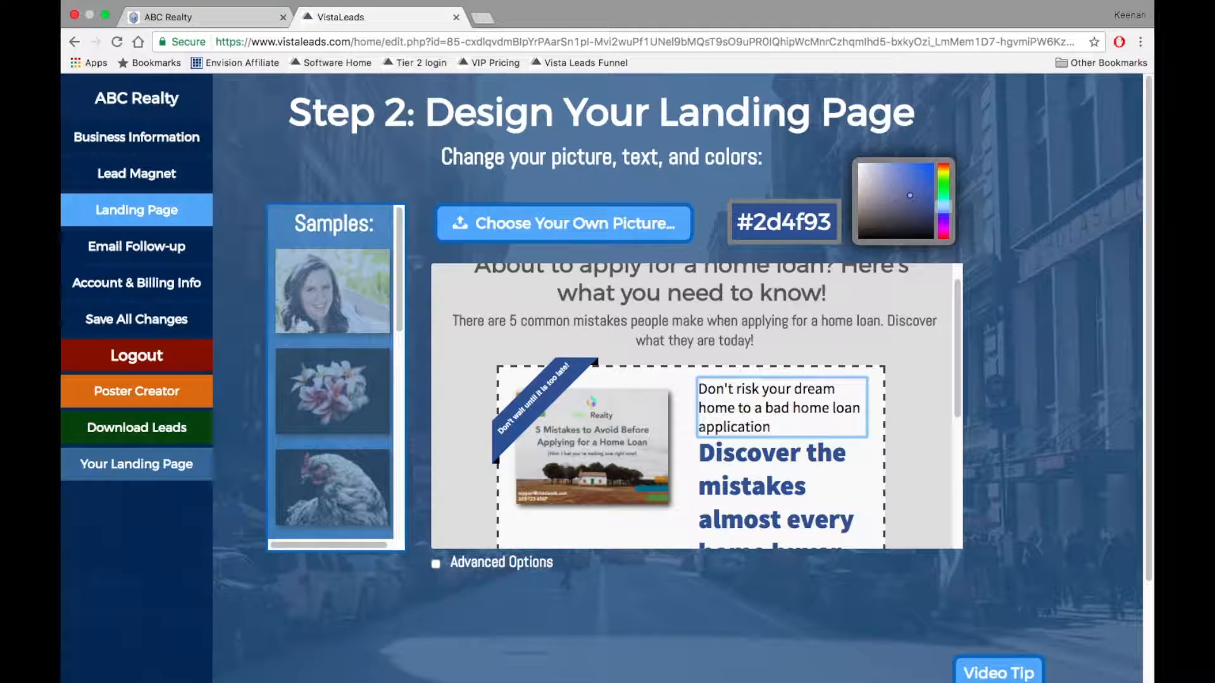
Change the offer heading to 'Discover how to avoid the 5 mistakes that cause home loans applications to fail!'.
scroll(725, 460, "down", 1)
scroll(725, 461, "down", 1)
left_click(725, 462)
left_click_drag(810, 400, 835, 409)
type("how to avoid the 5")
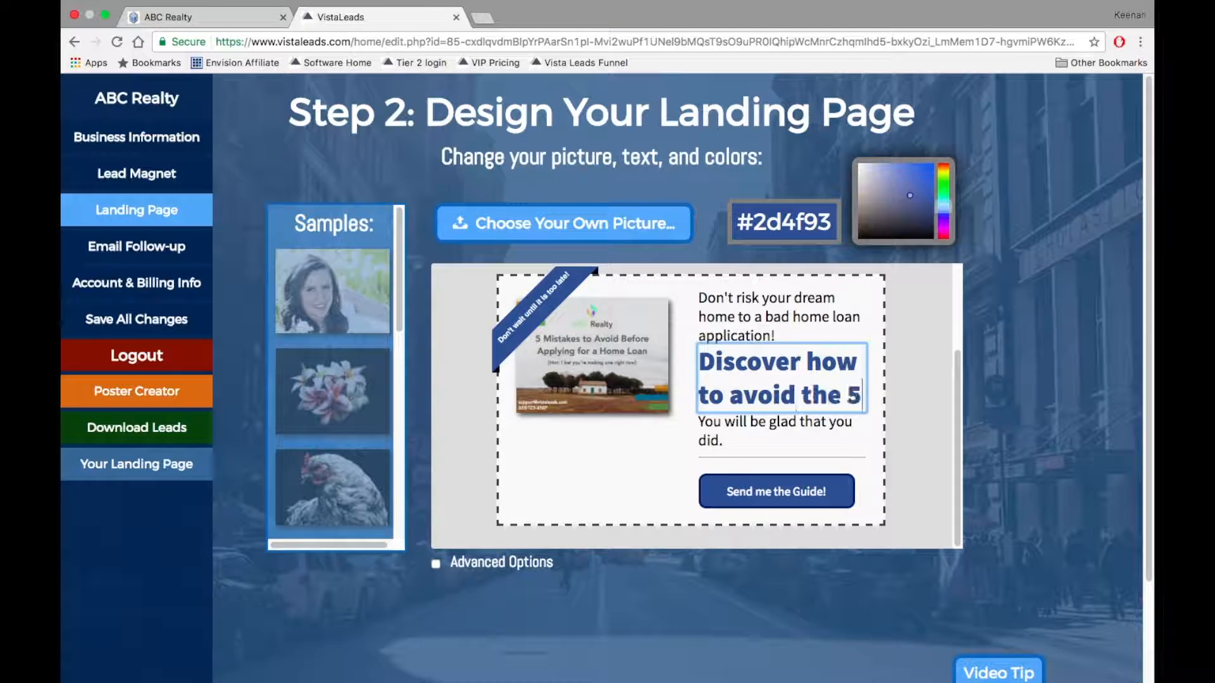
type(" mistakes that cause home loans to fail!")
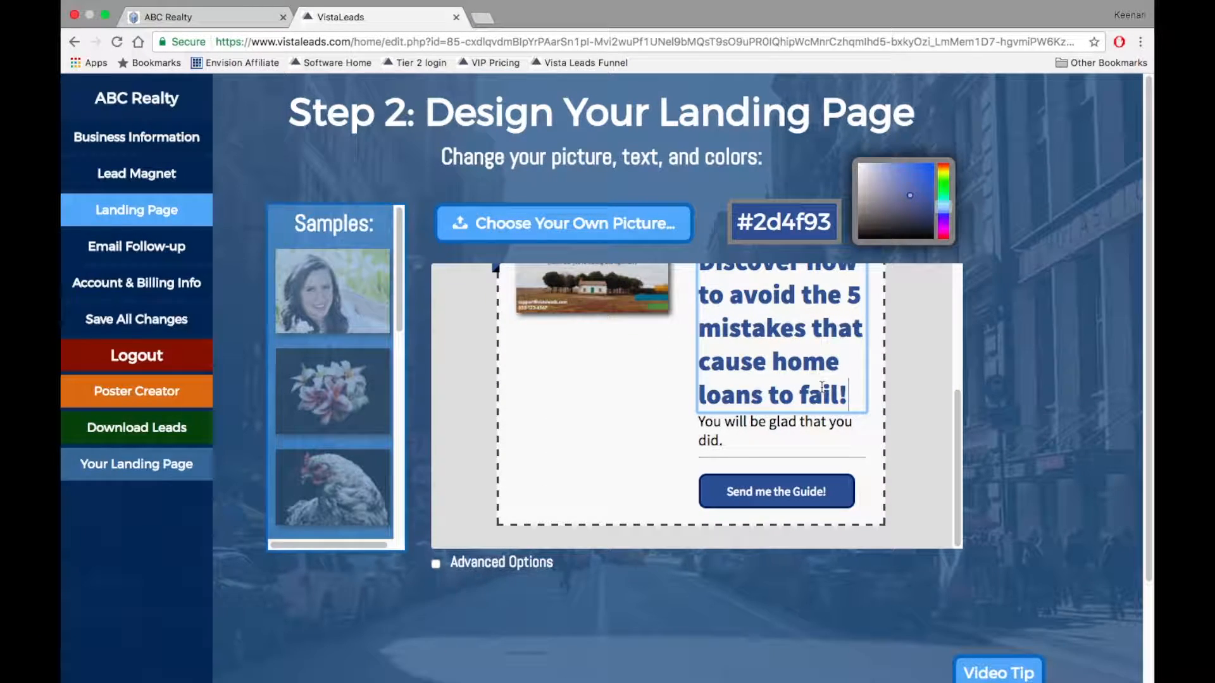
left_click_drag(849, 397, 767, 397)
type("applications to fail!")
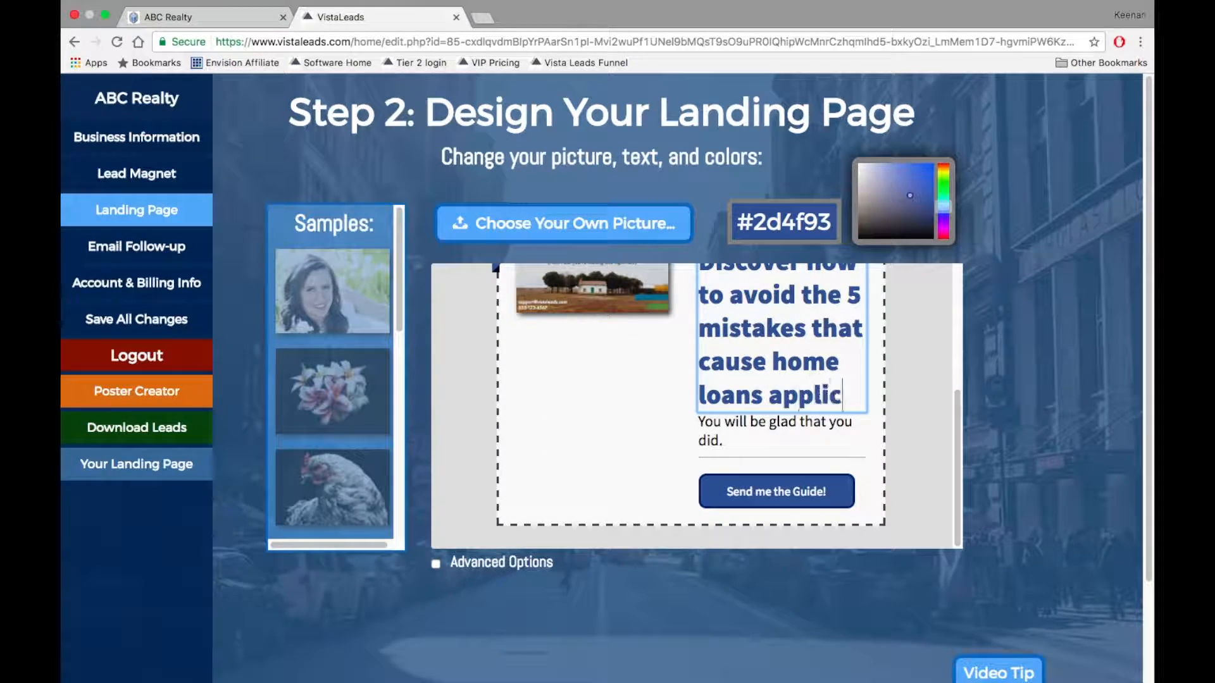
Replace the paragraph with 'This will be a game changer for you!' and relabel the button 'Send me the Reasons and the Solutions!'.
triple_click(783, 434)
key("BackSpace")
type("This will be a game changer f")
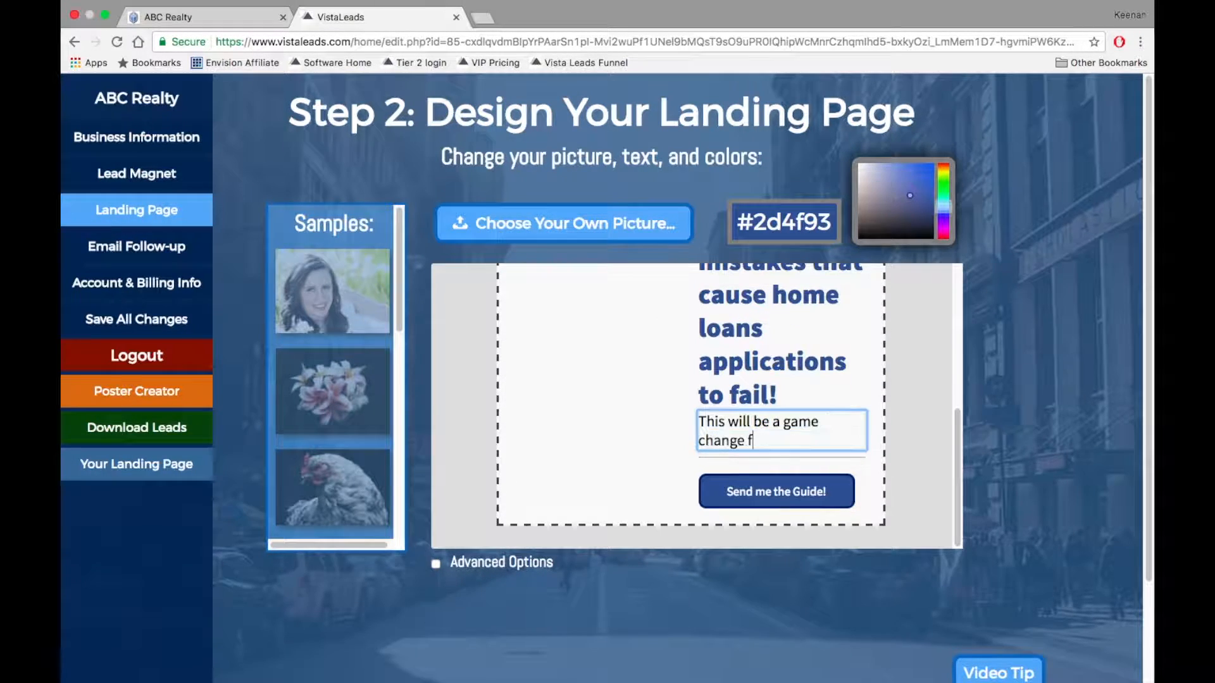
type("or you!")
double_click(804, 492)
type("Reas")
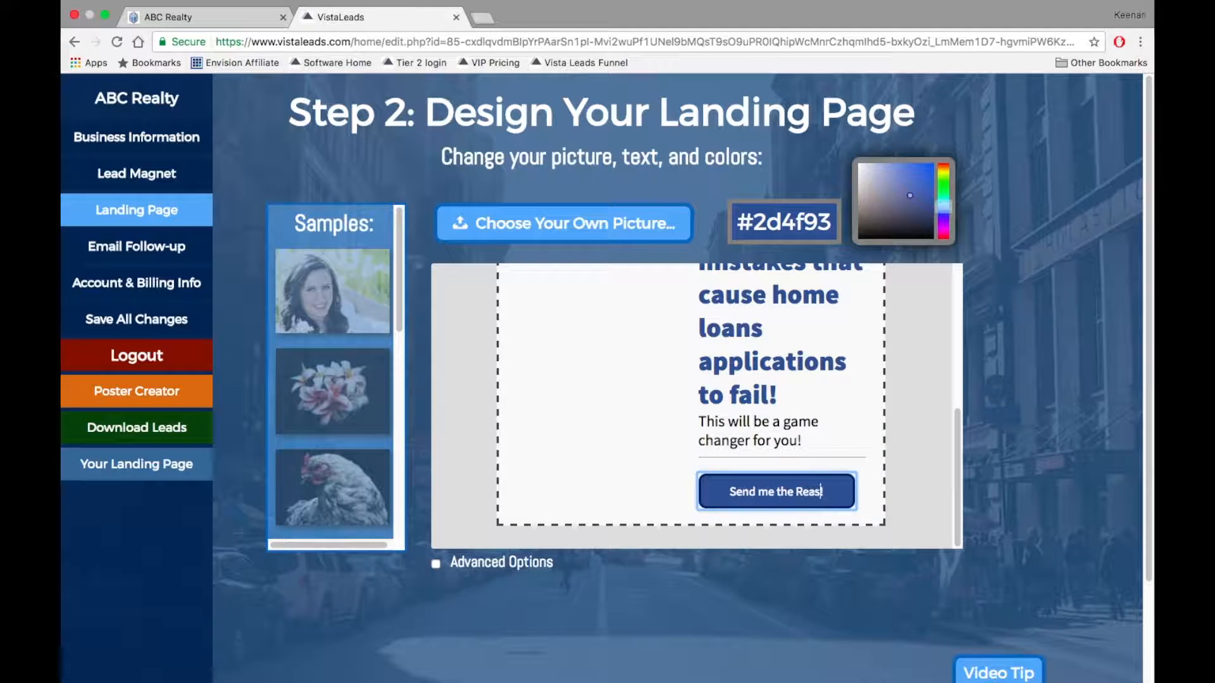
type("ons and the Solutions!")
scroll(868, 471, "up", 4)
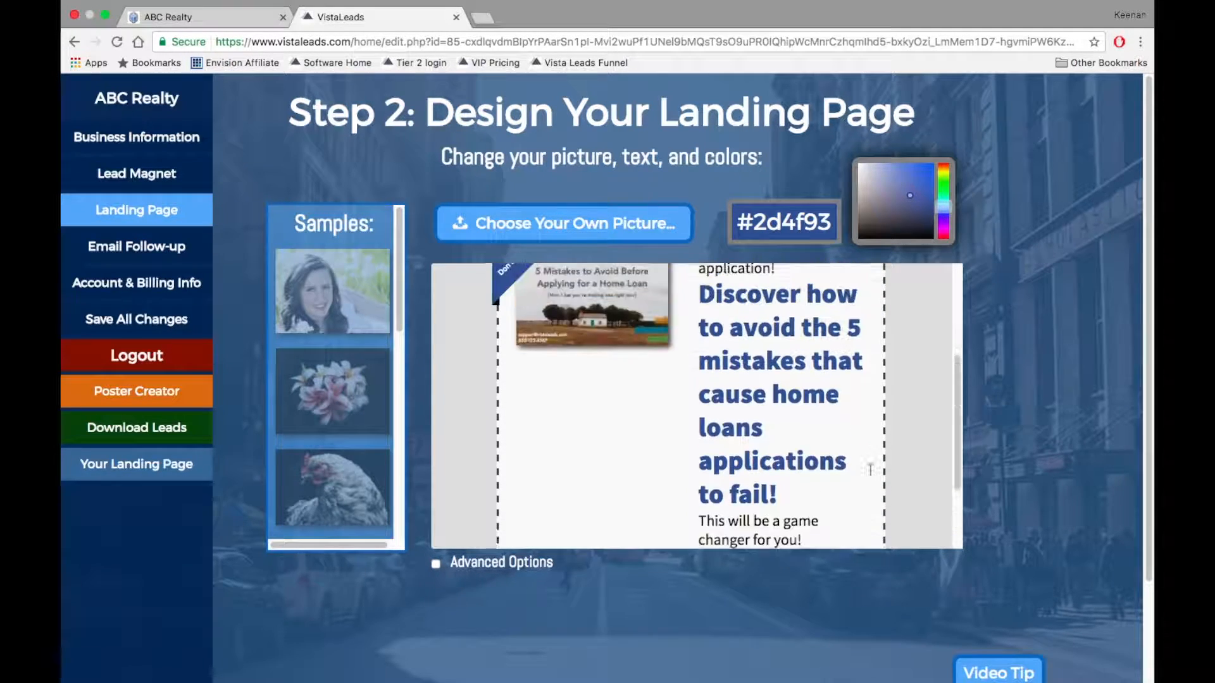
scroll(871, 471, "down", 2)
scroll(873, 473, "up", 4)
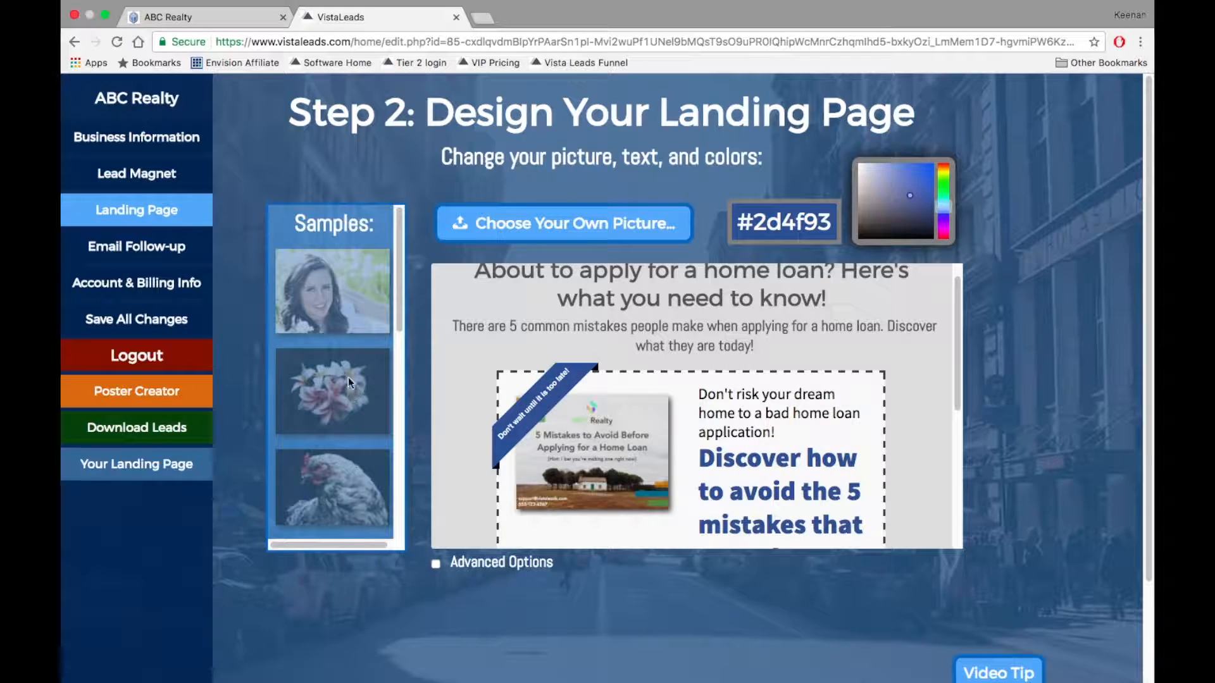
Review the Email Follow-up message.
left_click(162, 248)
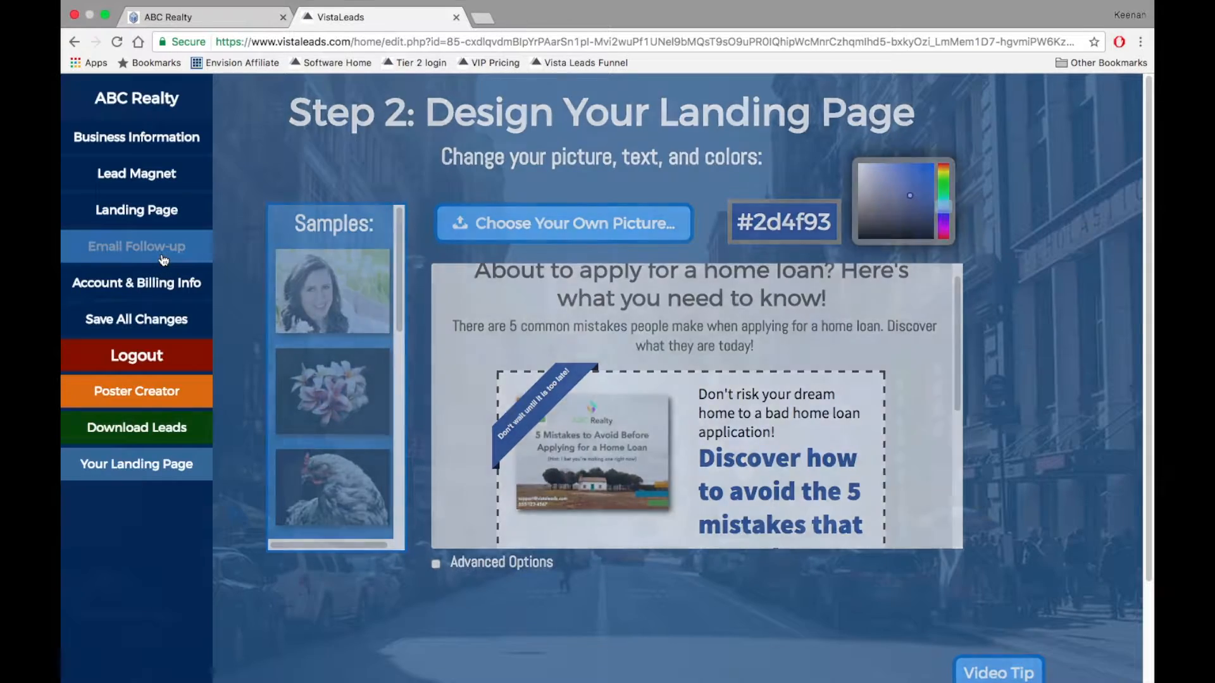
scroll(554, 422, "down", 10)
scroll(553, 424, "up", 10)
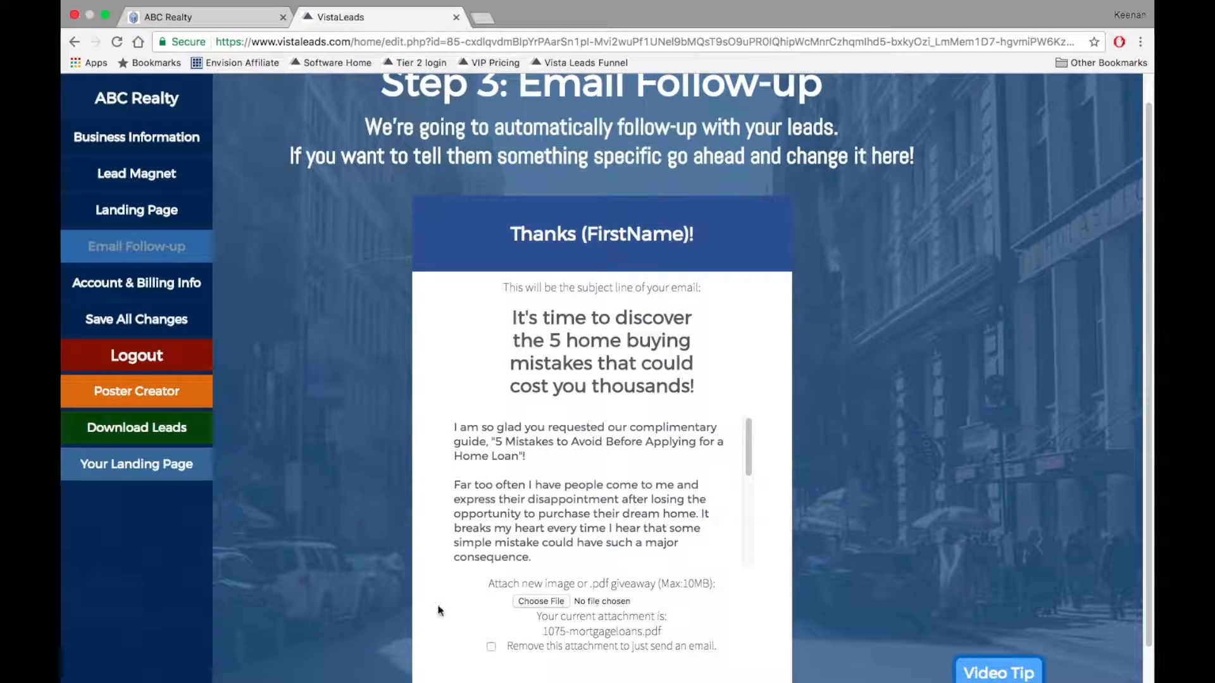
scroll(559, 553, "down", 3)
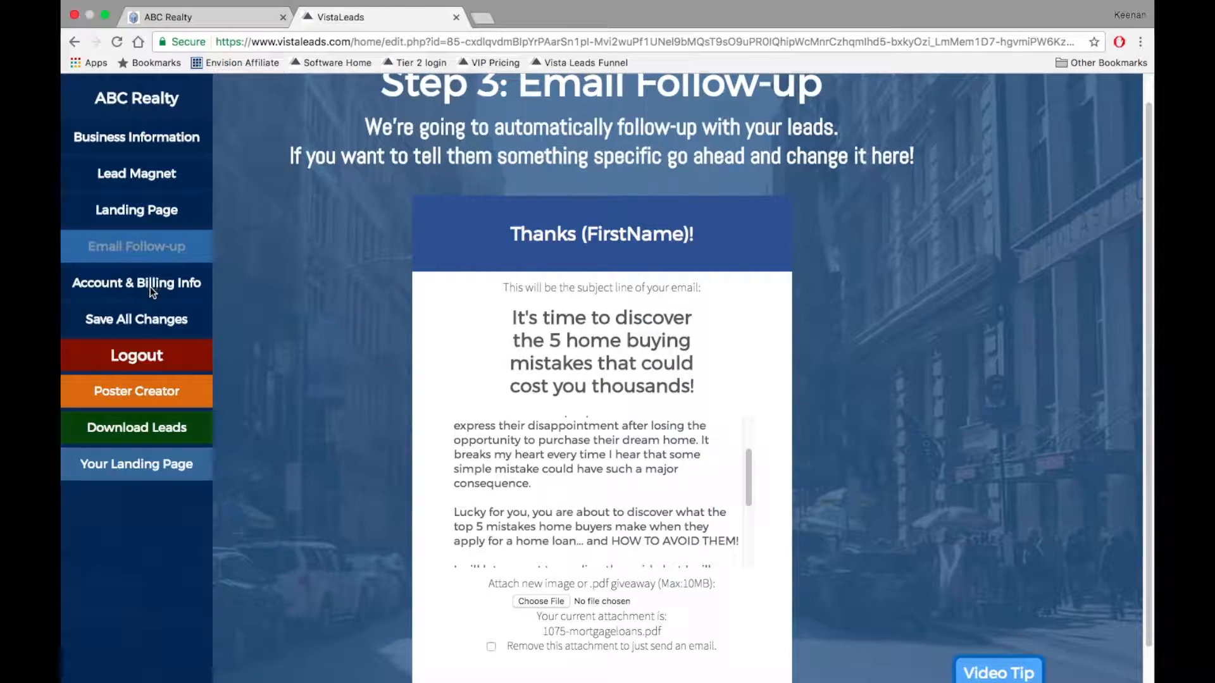
Save all campaign changes and open the live landing page in a new tab.
left_click(145, 320)
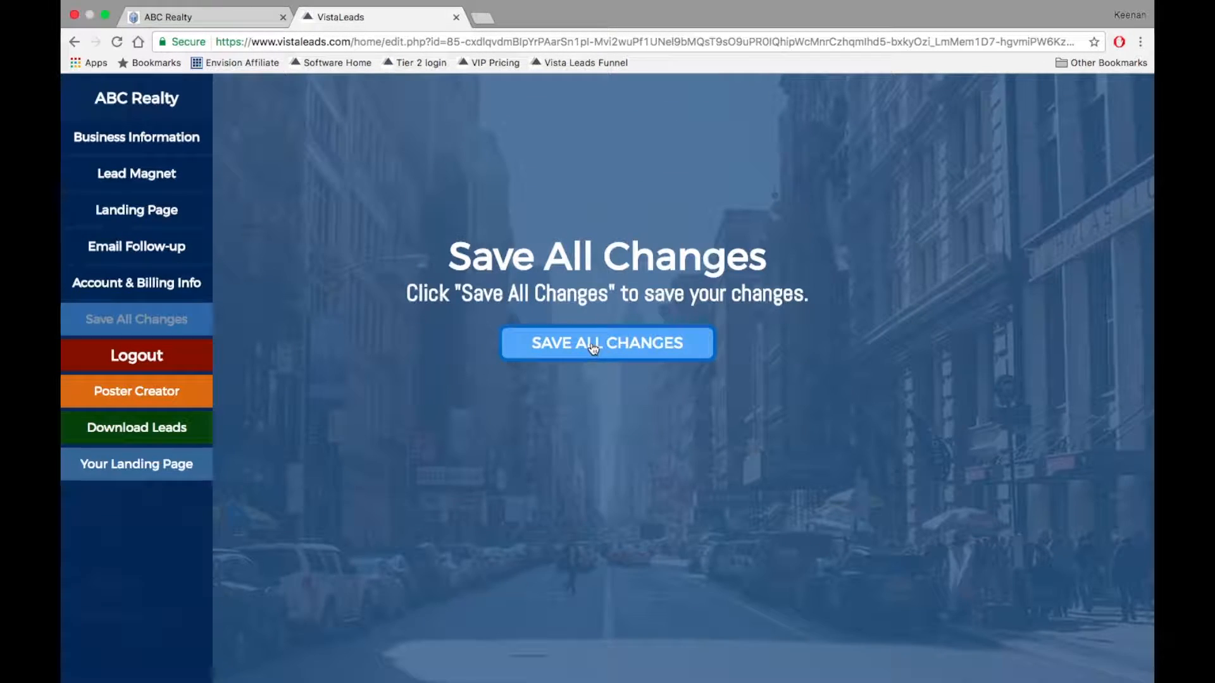
left_click(592, 348)
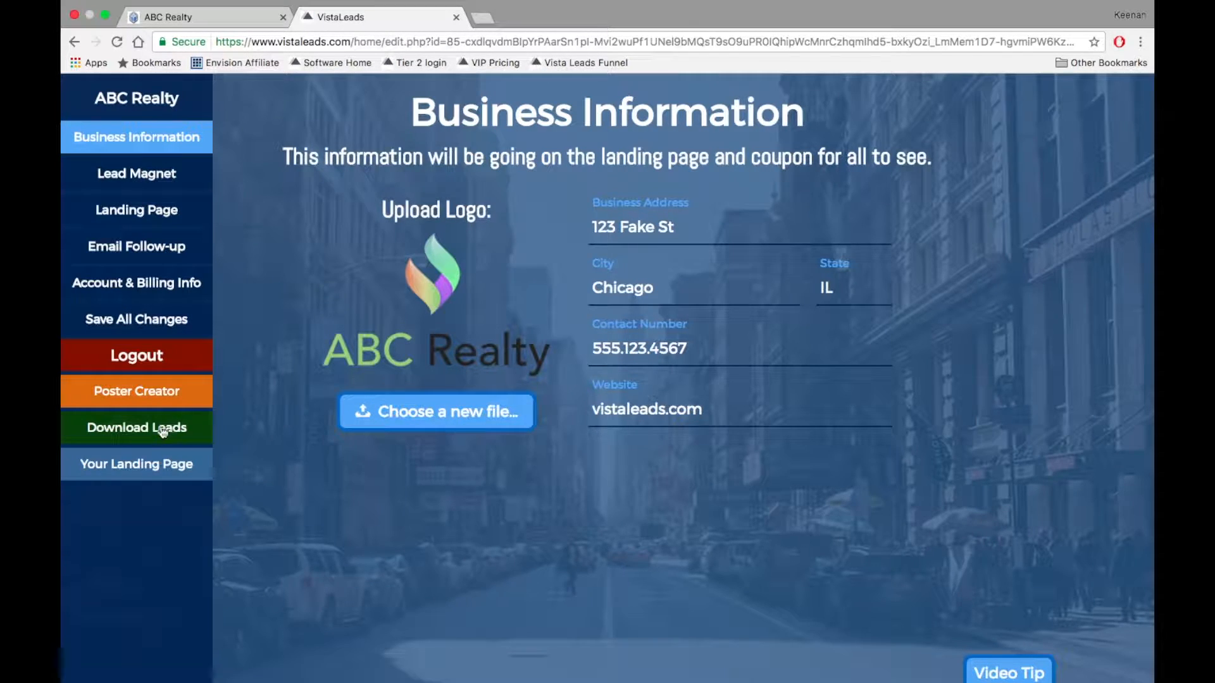
left_click(133, 467)
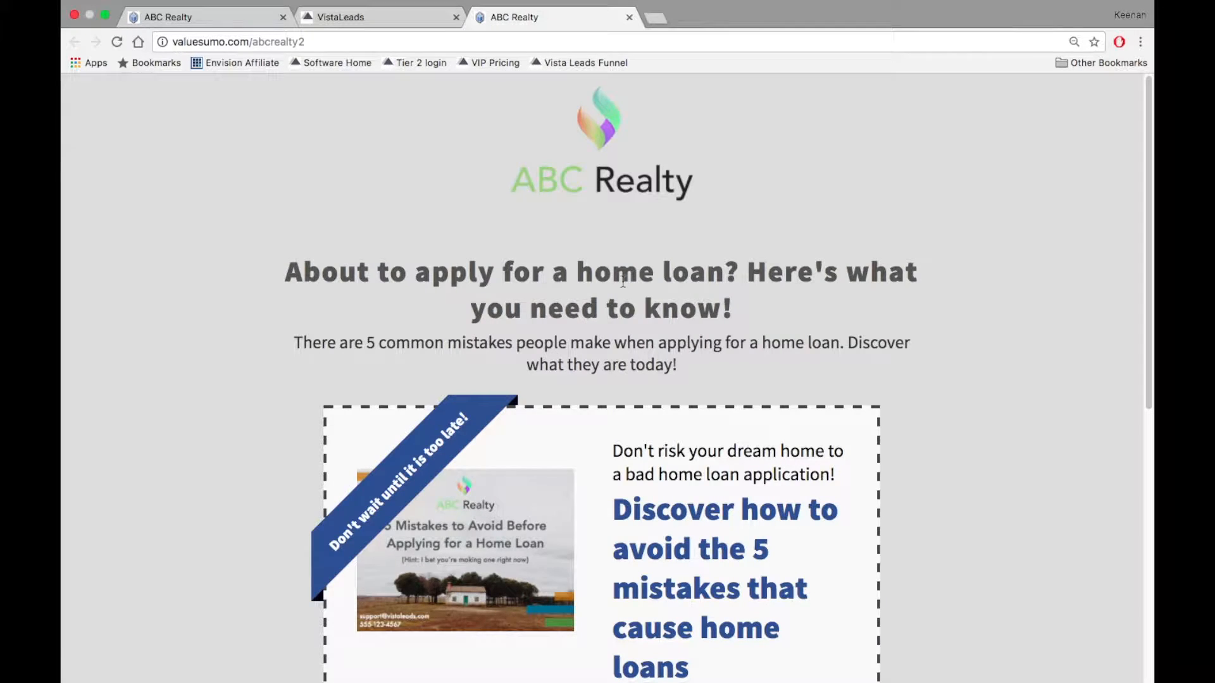
Scroll through the live landing page to review the updated content.
scroll(624, 281, "down", 2)
scroll(523, 220, "down", 8)
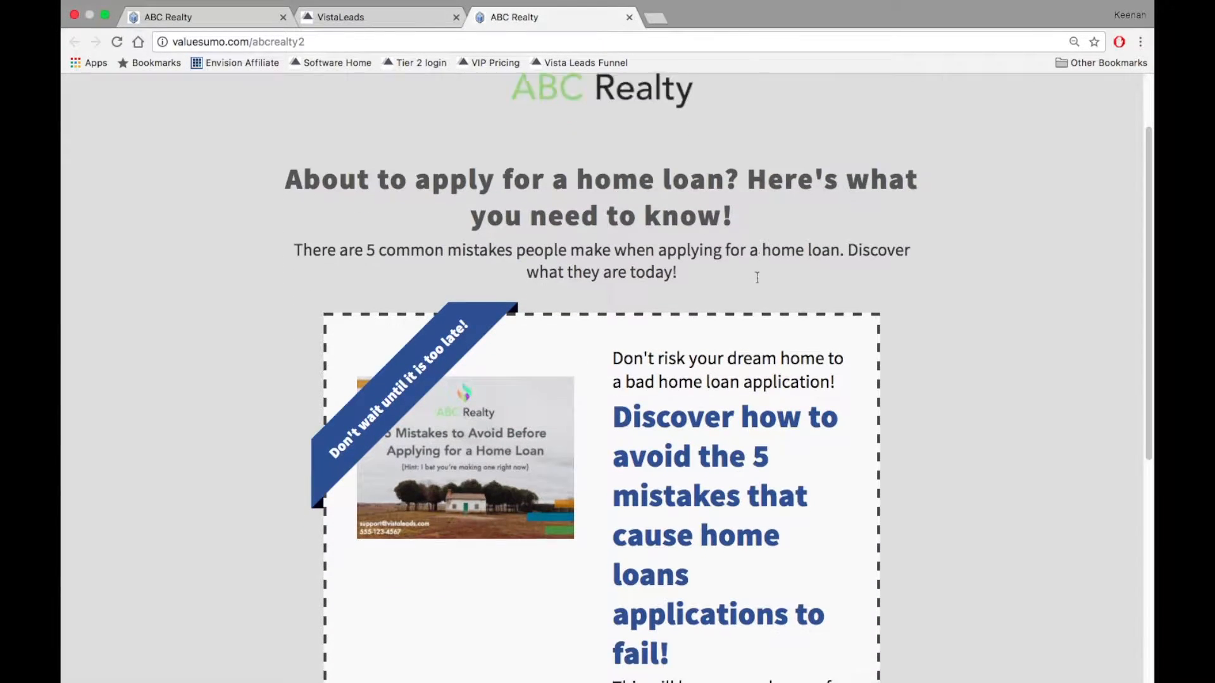
scroll(654, 304, "up", 8)
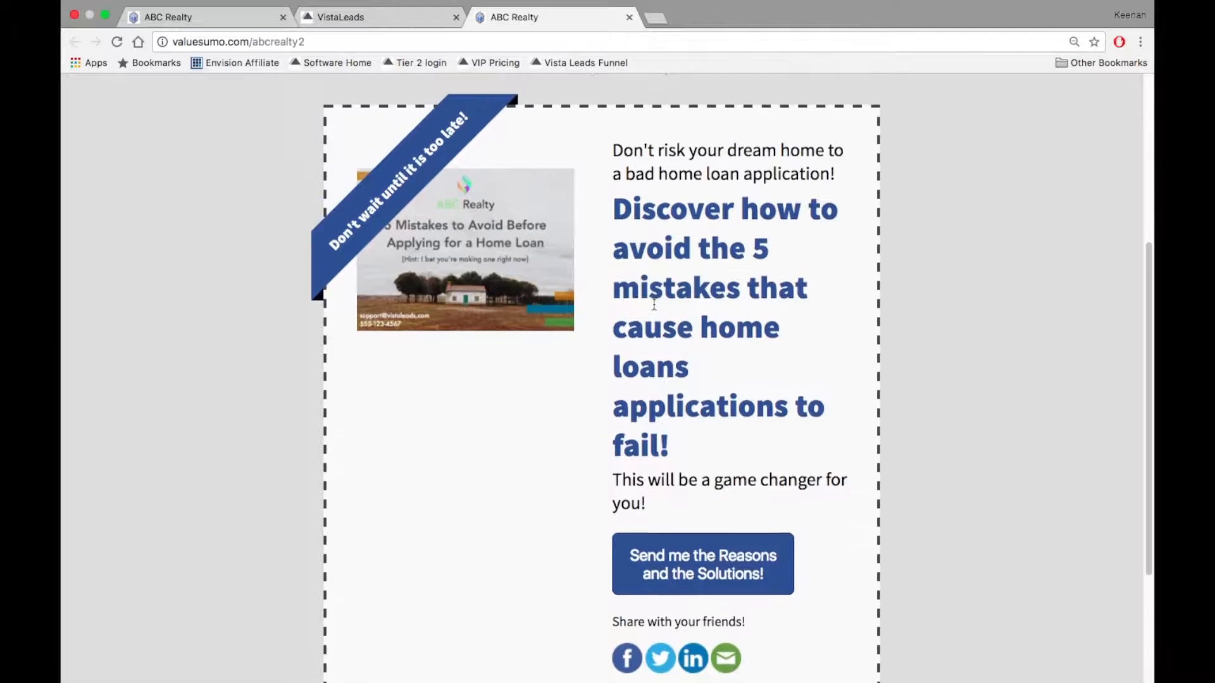
scroll(655, 302, "down", 4)
scroll(656, 301, "down", 5)
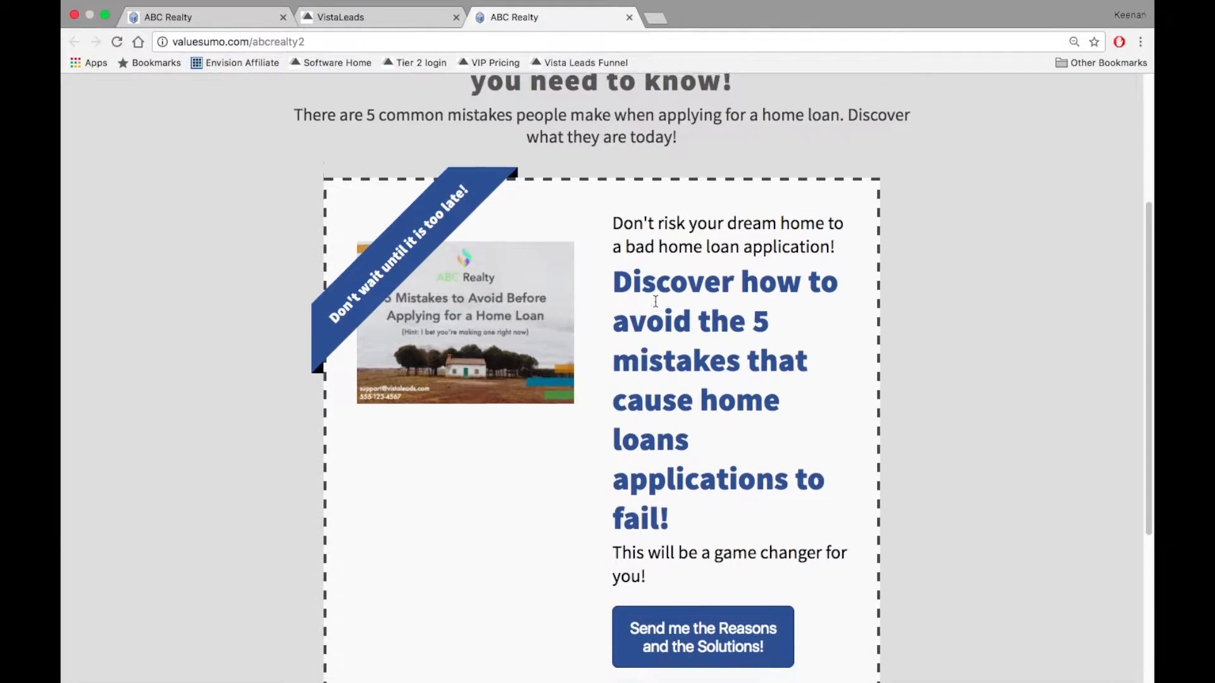
scroll(843, 304, "down", 2)
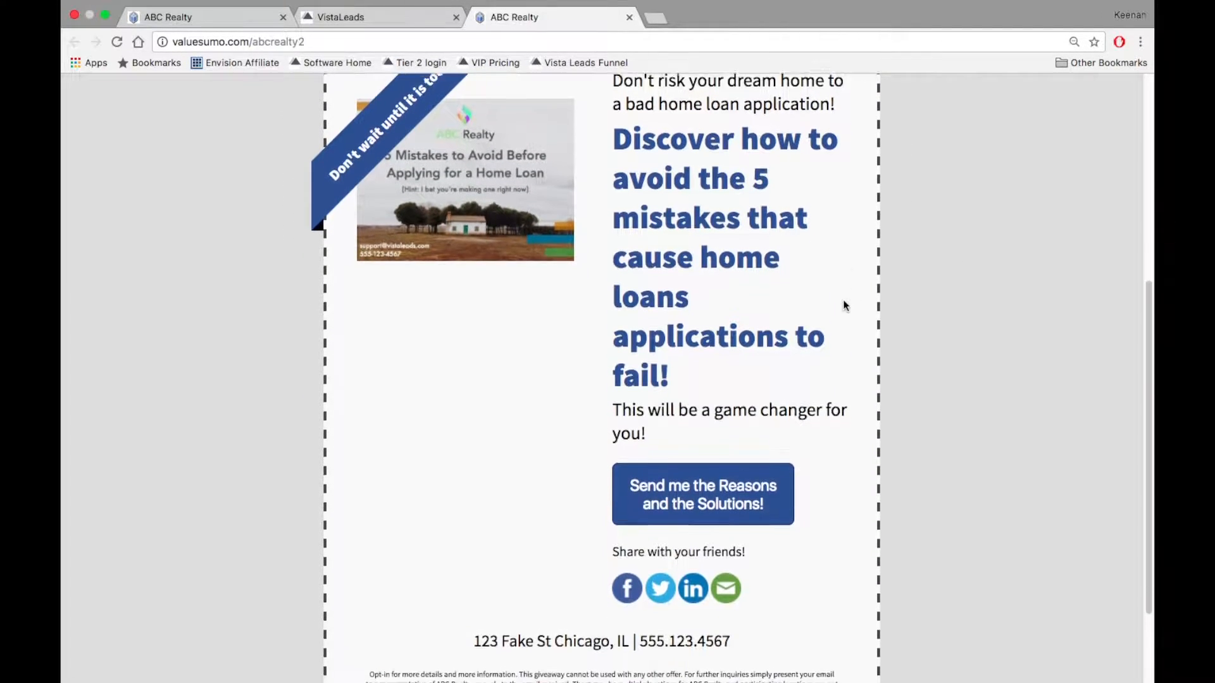
Submit the 'Send me the Reasons and the Solutions!' opt-in with an e-mail address and first name.
left_click(716, 458)
left_click(500, 204)
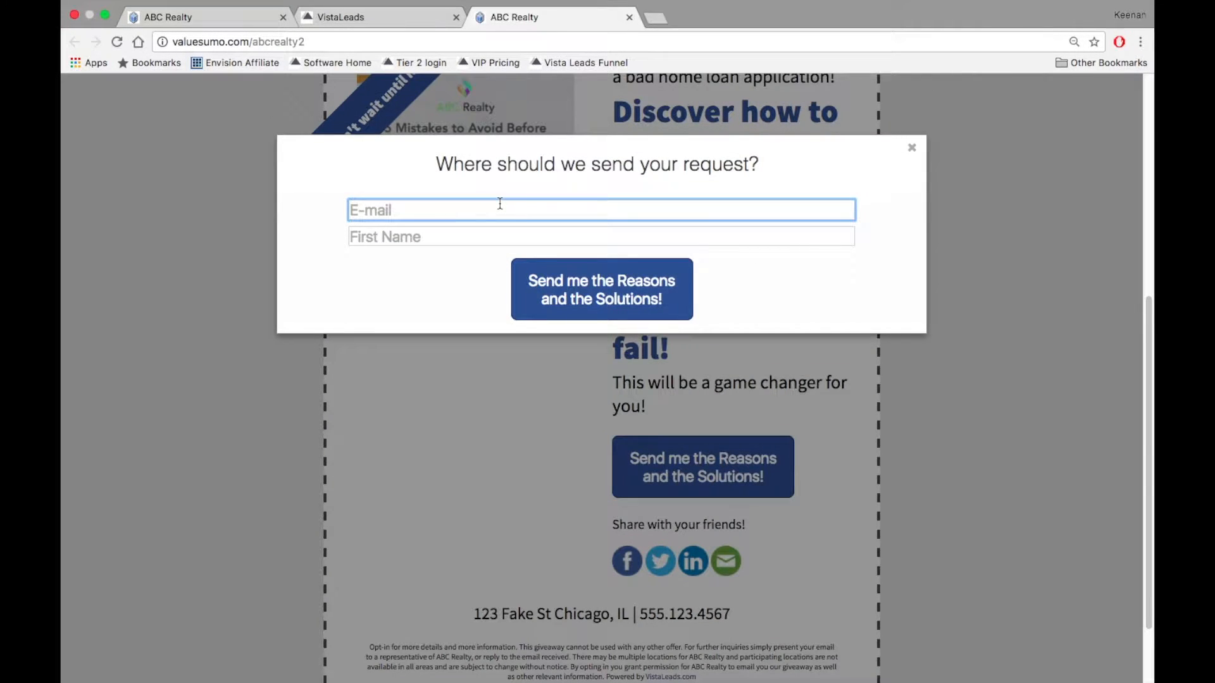
type("keenan")
key("Down")
key("Return")
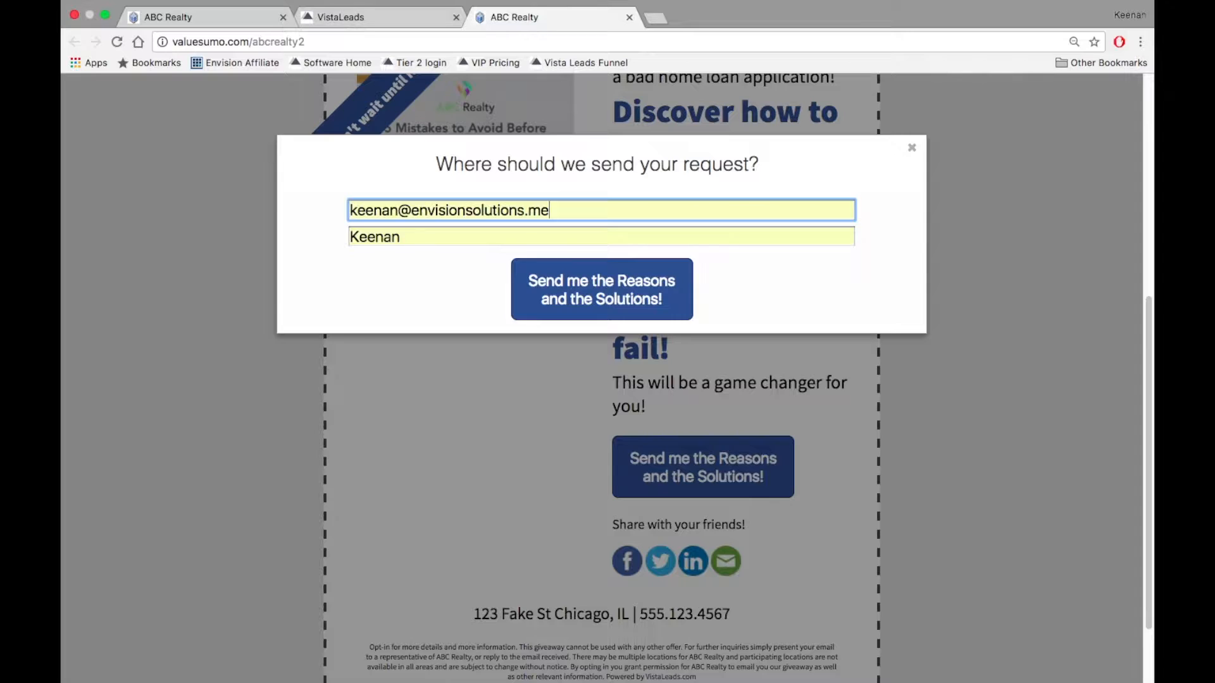
left_click(640, 310)
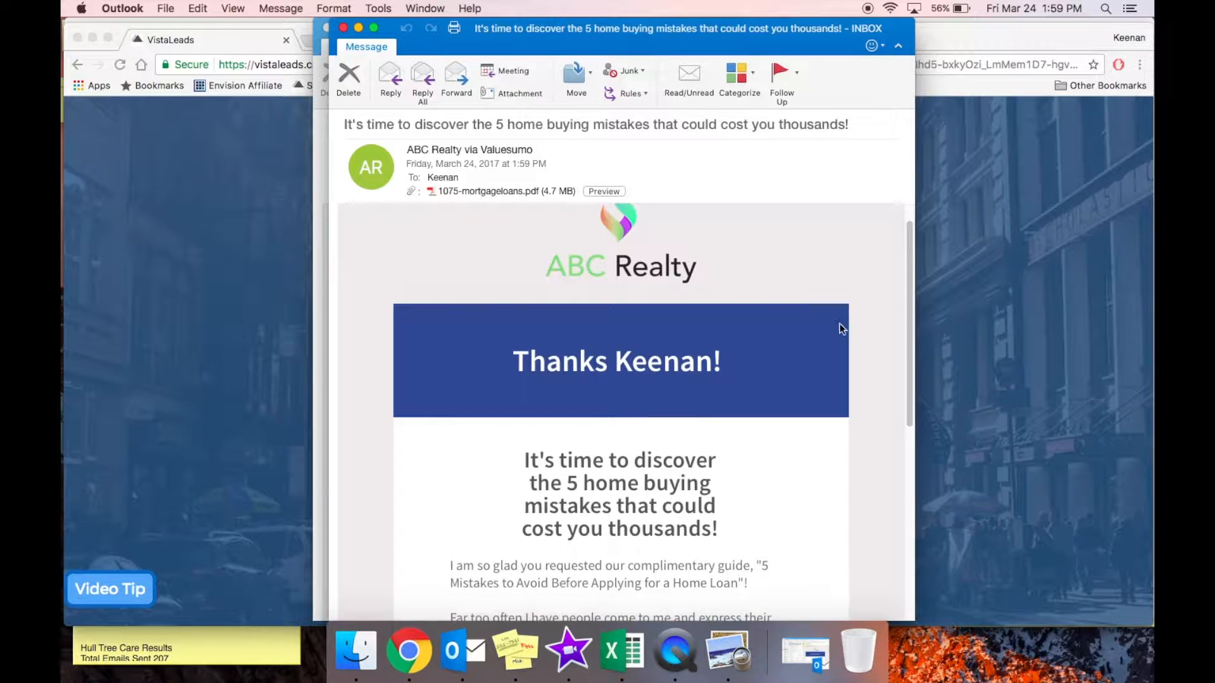
left_click(519, 191)
scroll(606, 339, "down", 5)
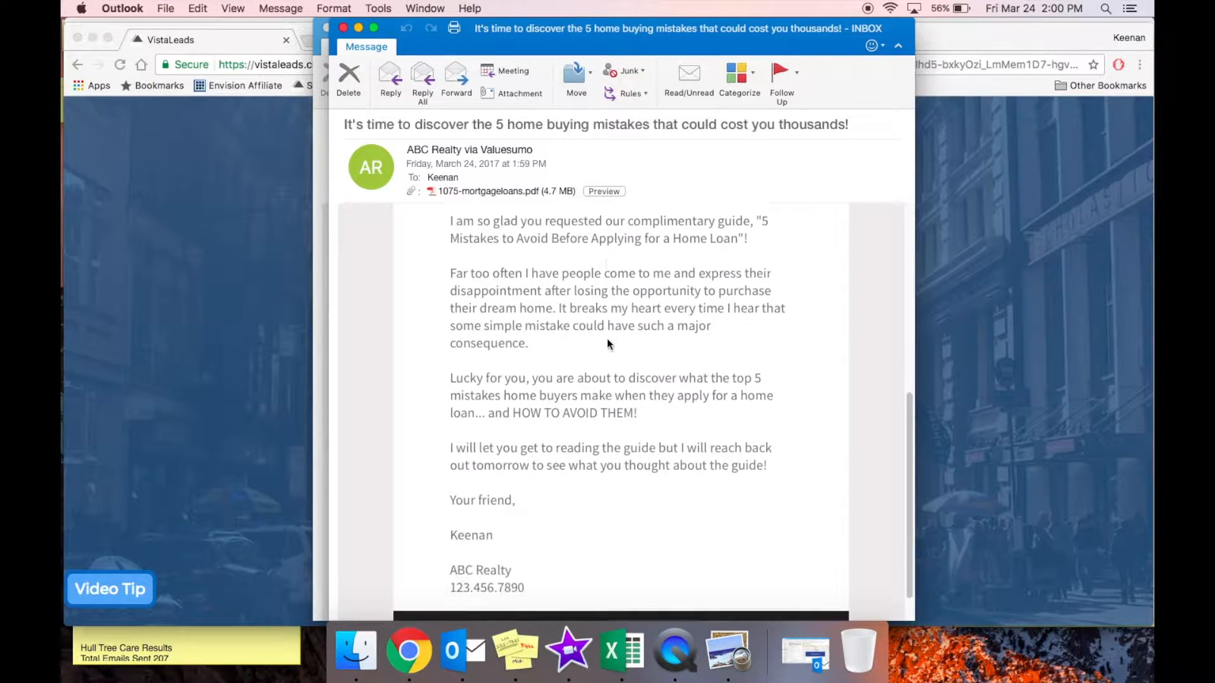
scroll(606, 339, "up", 10)
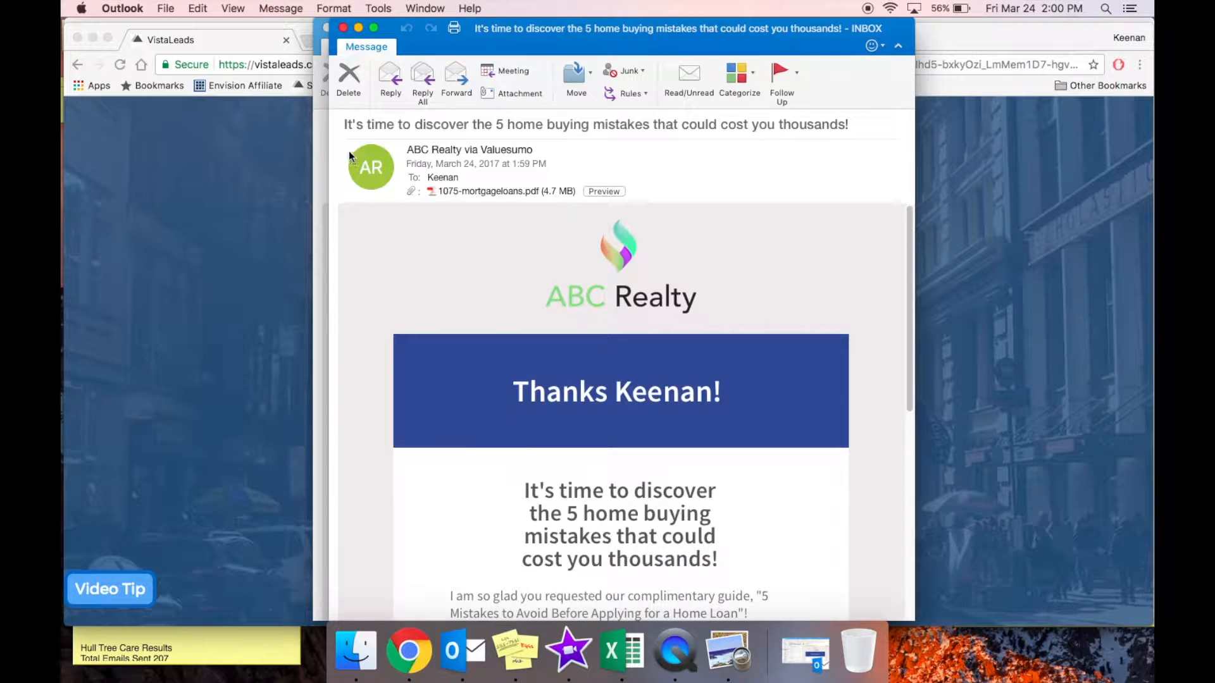